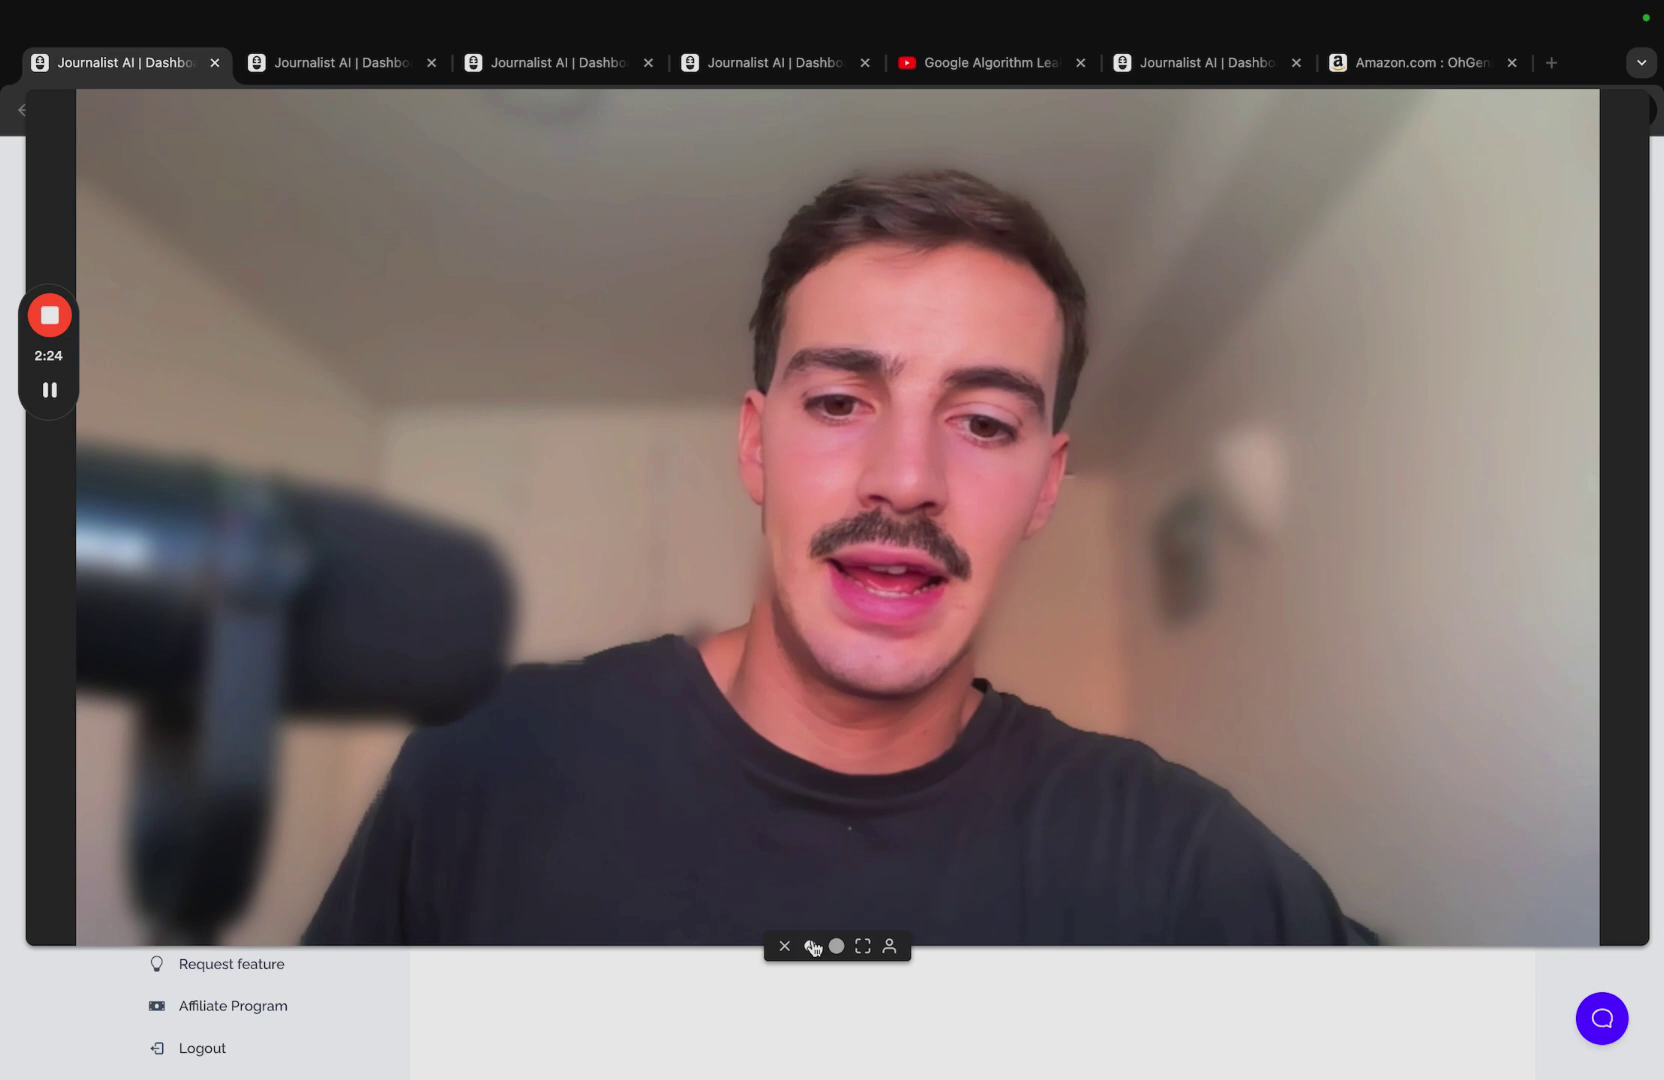
Review the Base settings and article types, then open the Golf Tips for Beginners article.
left_click(812, 946)
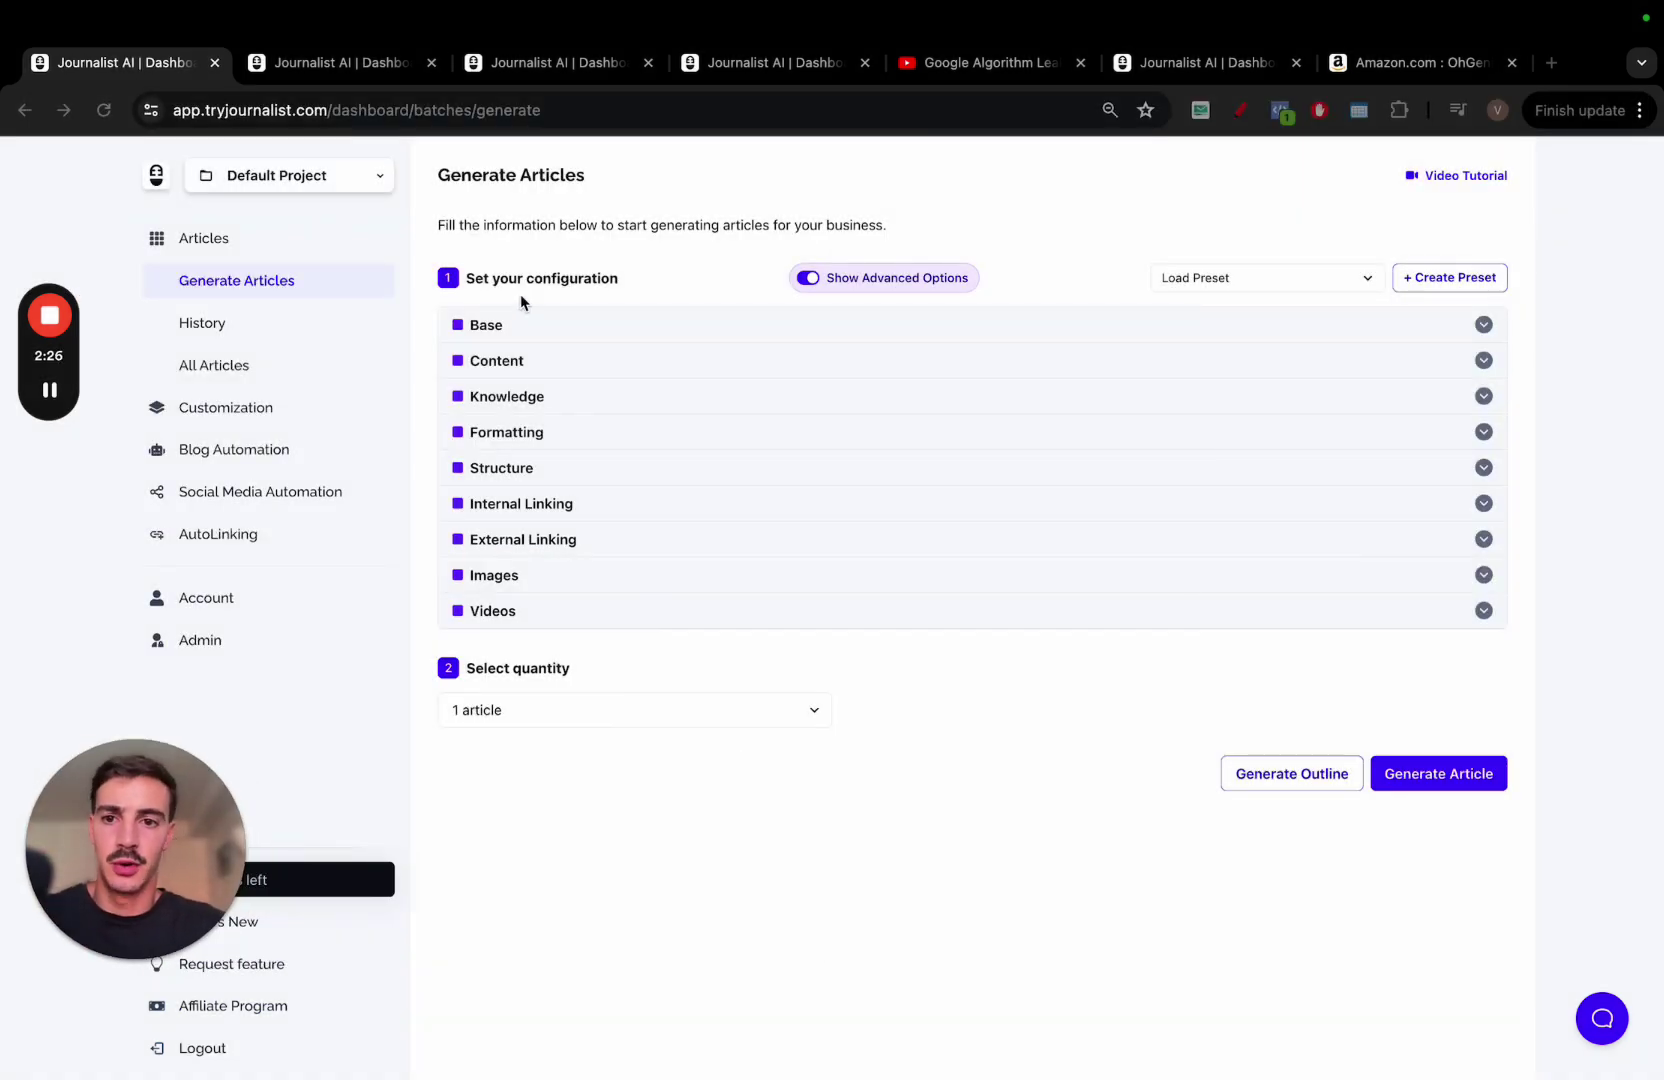
left_click(530, 328)
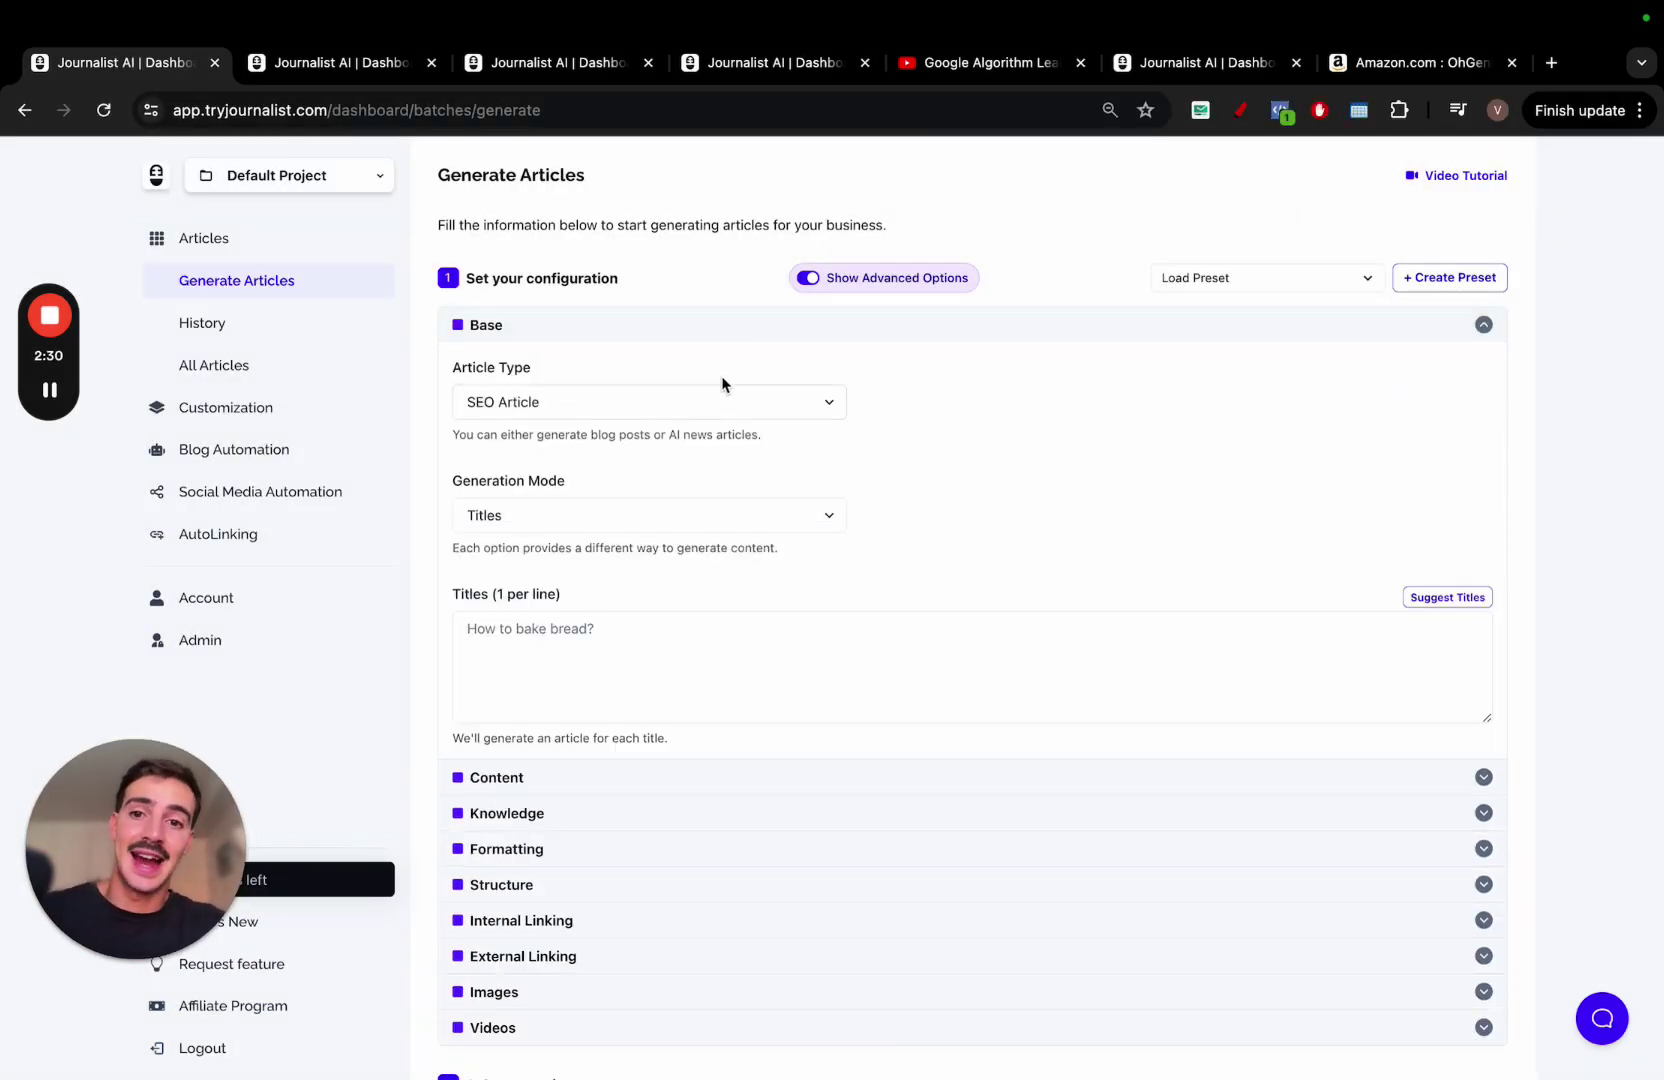
left_click(716, 406)
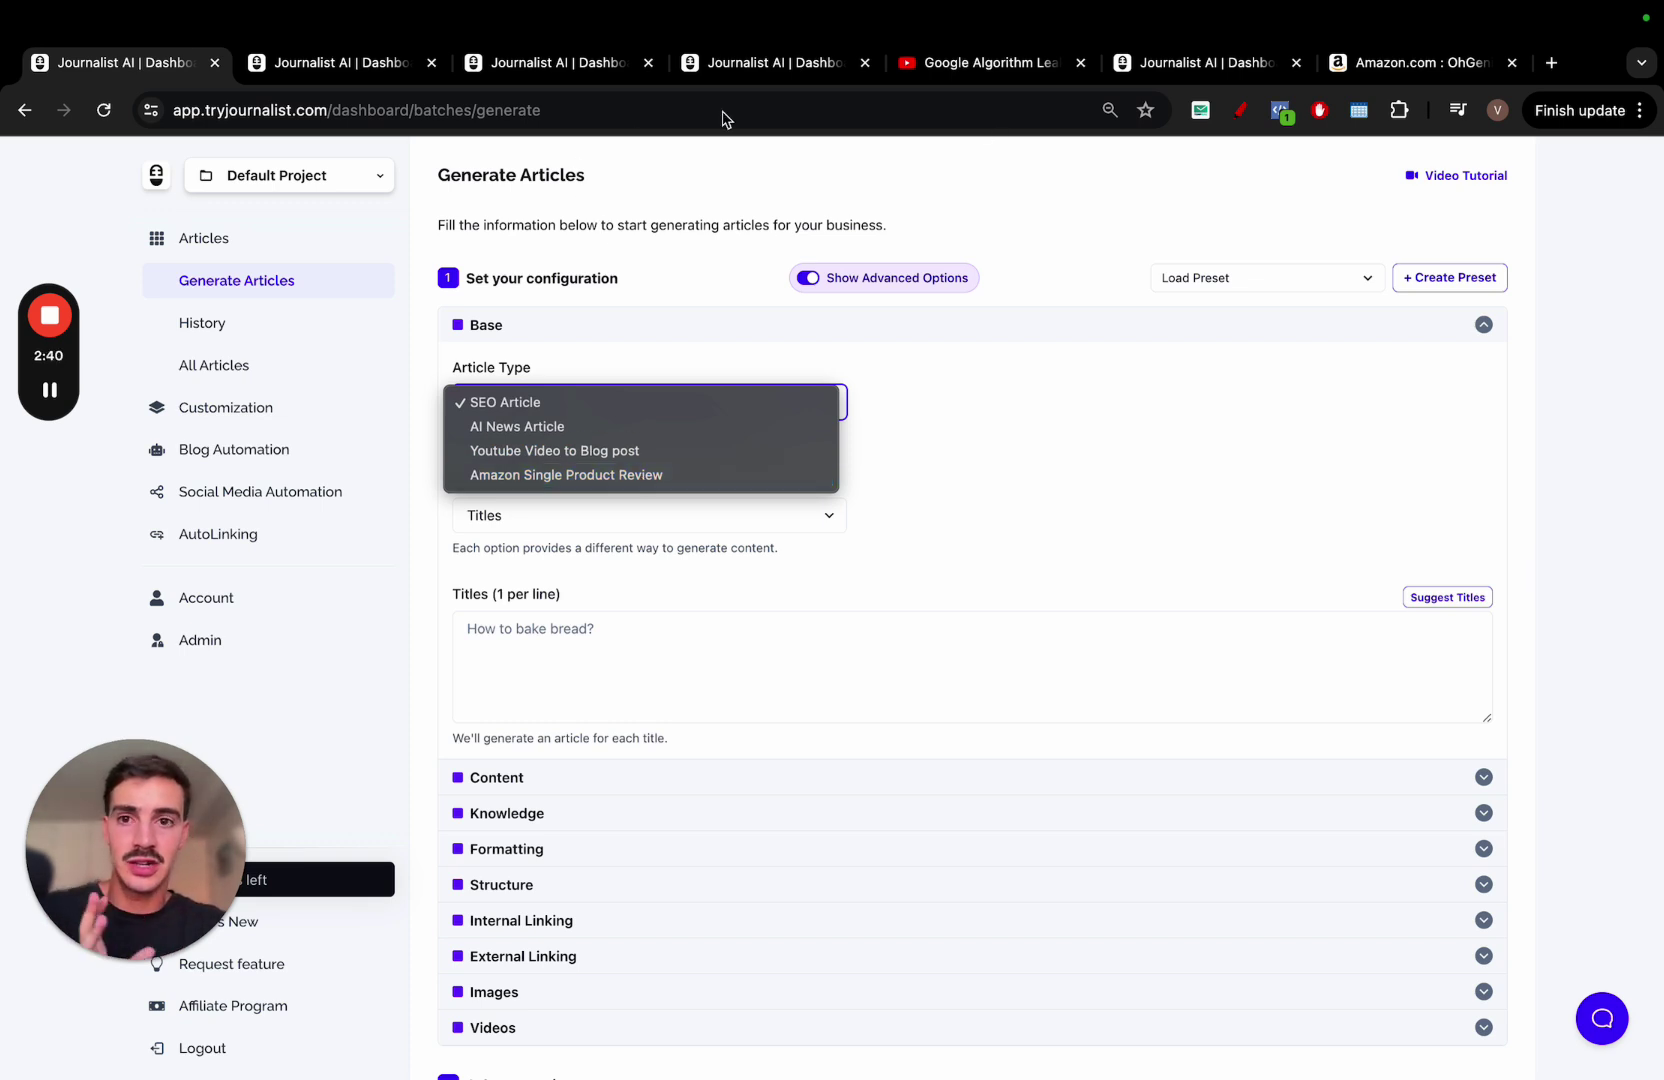
left_click(348, 78)
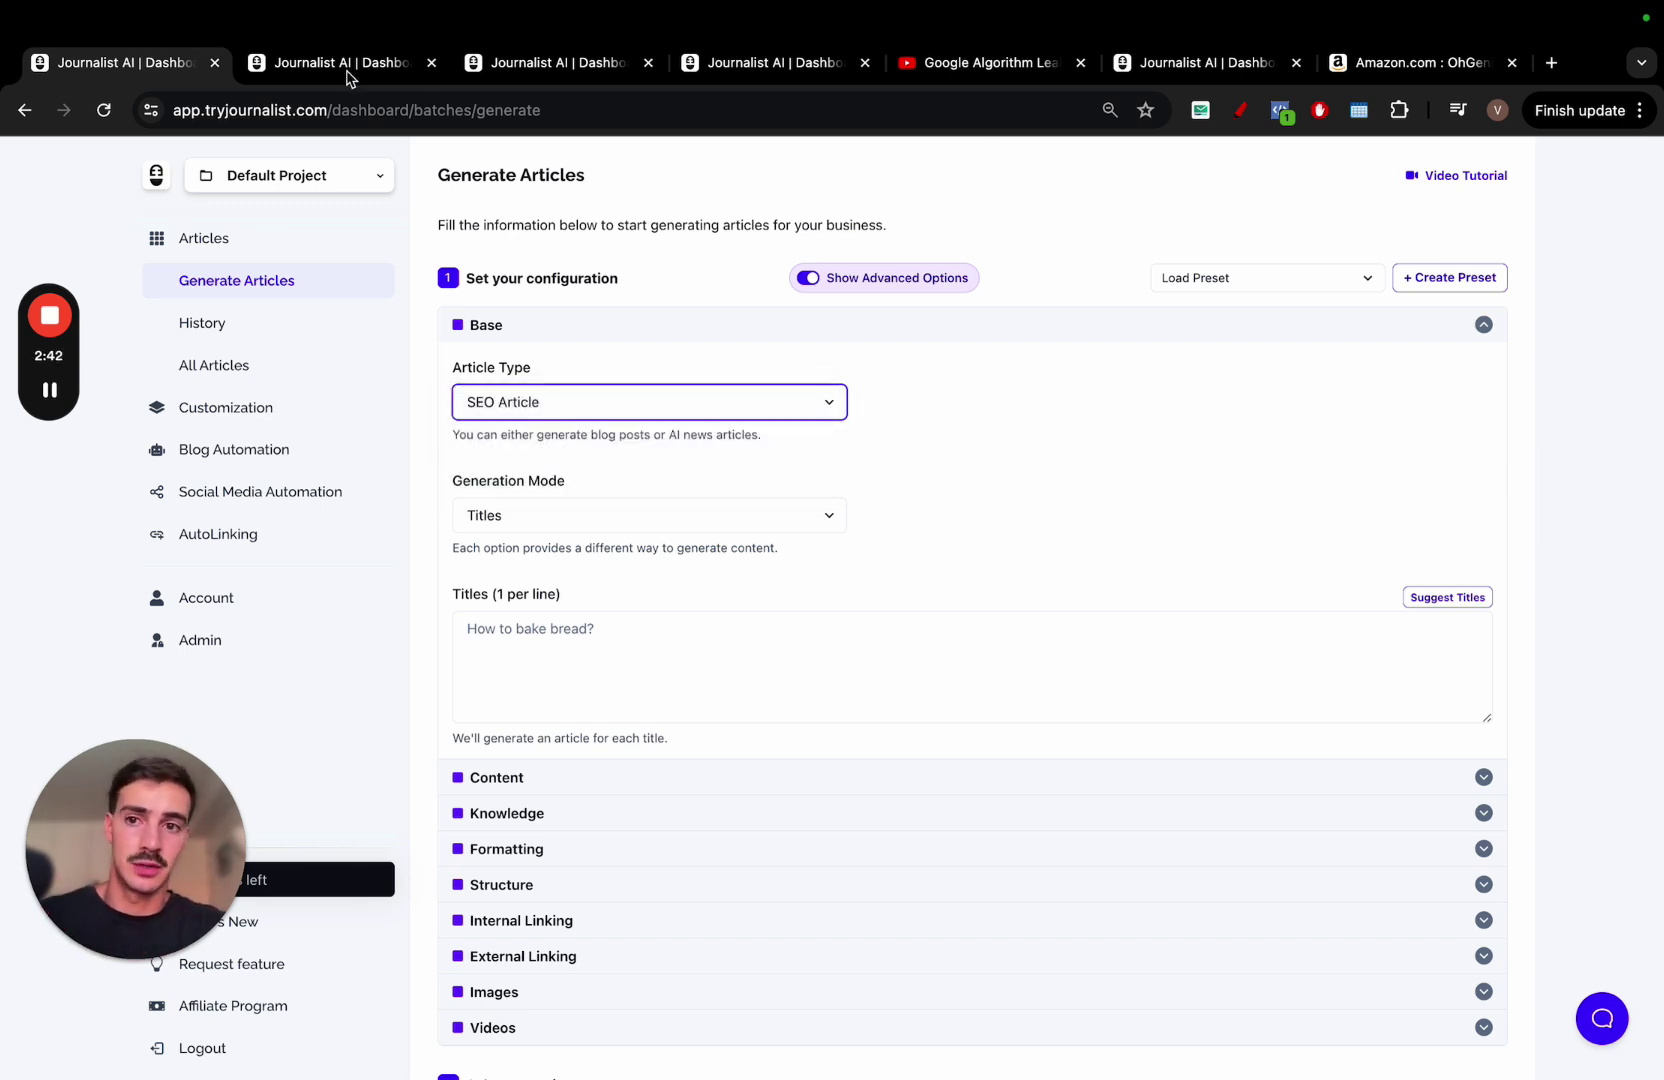
left_click(355, 74)
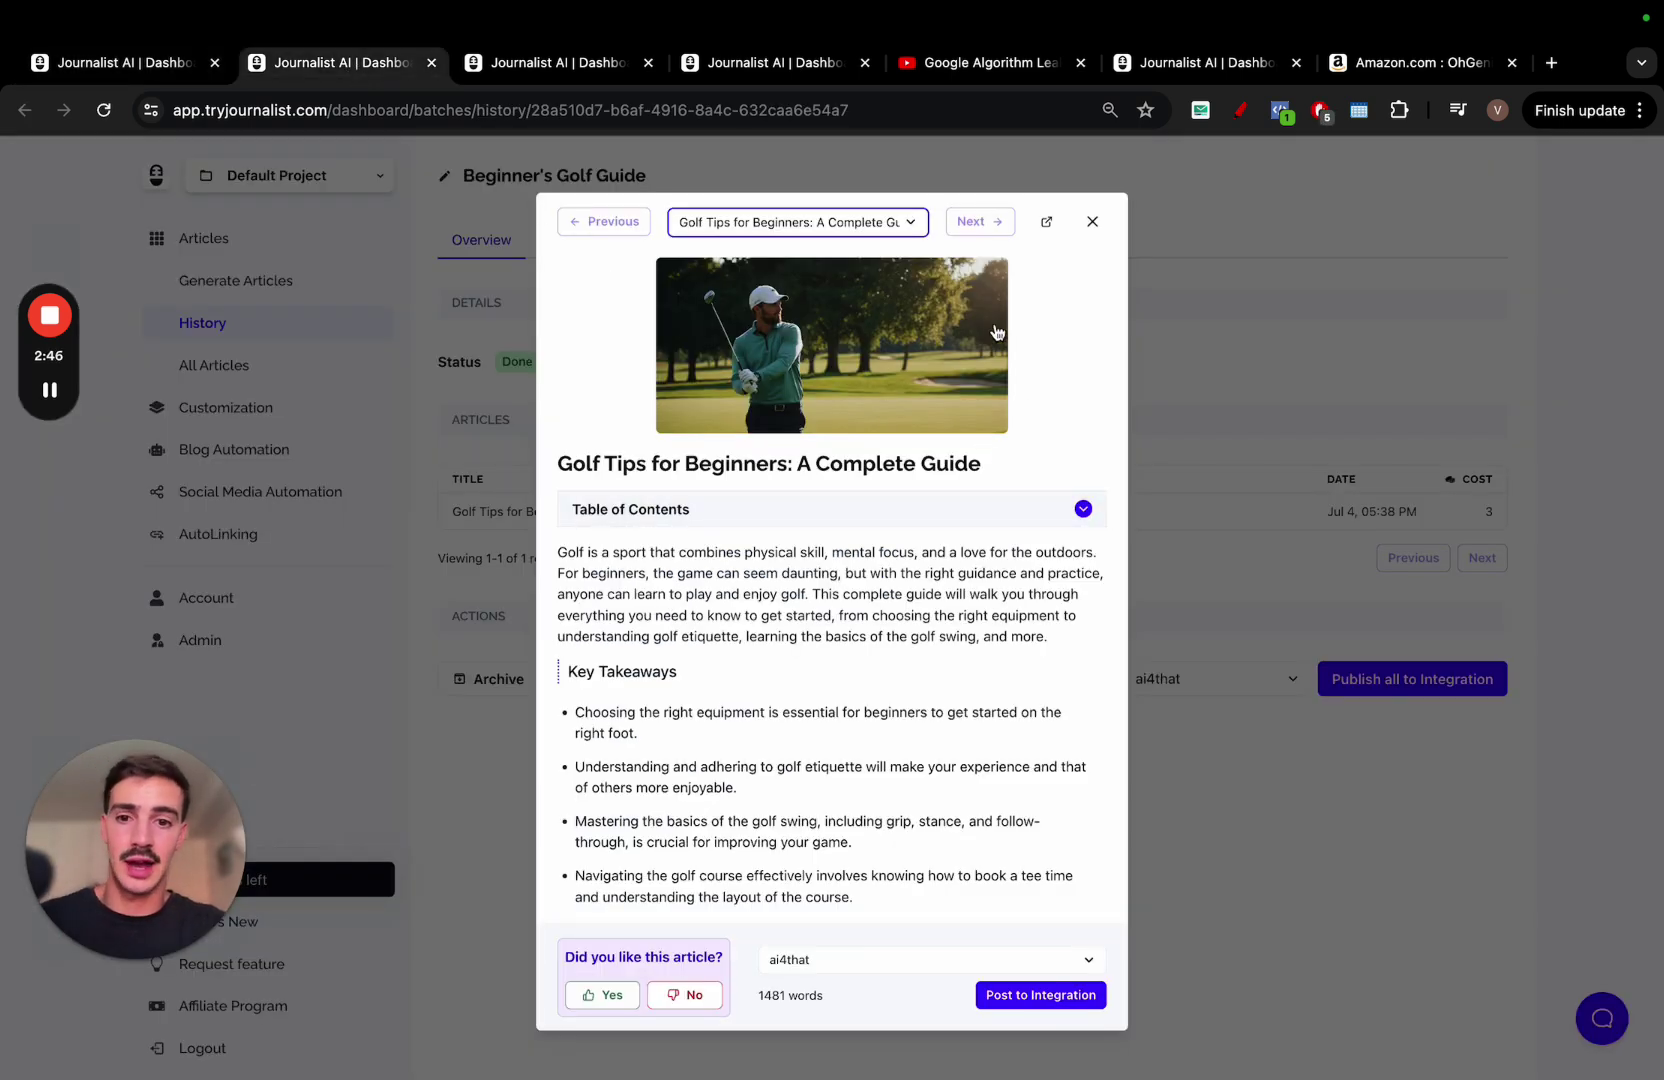
scroll(1022, 403, "down", 1)
Read the 1481-word golf guide and play its embedded YouTube video, then return to the form.
left_click(988, 471)
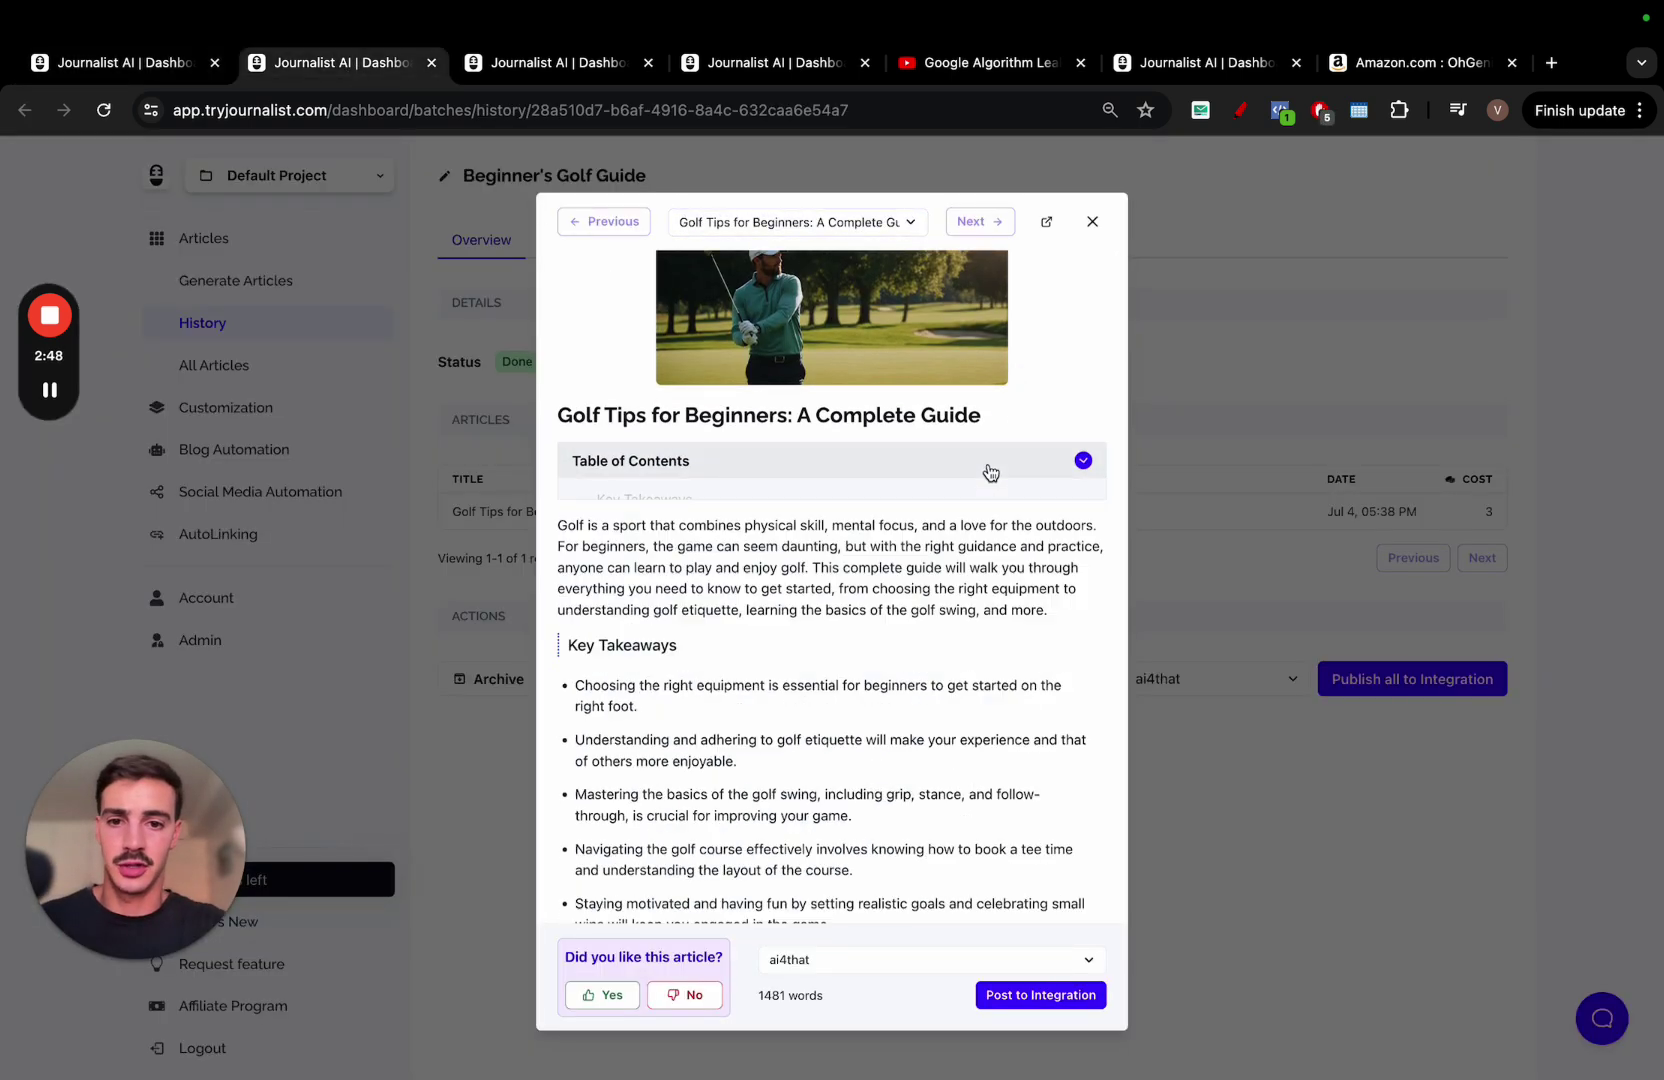
scroll(988, 468, "down", 3)
scroll(988, 463, "down", 5)
scroll(996, 455, "down", 2)
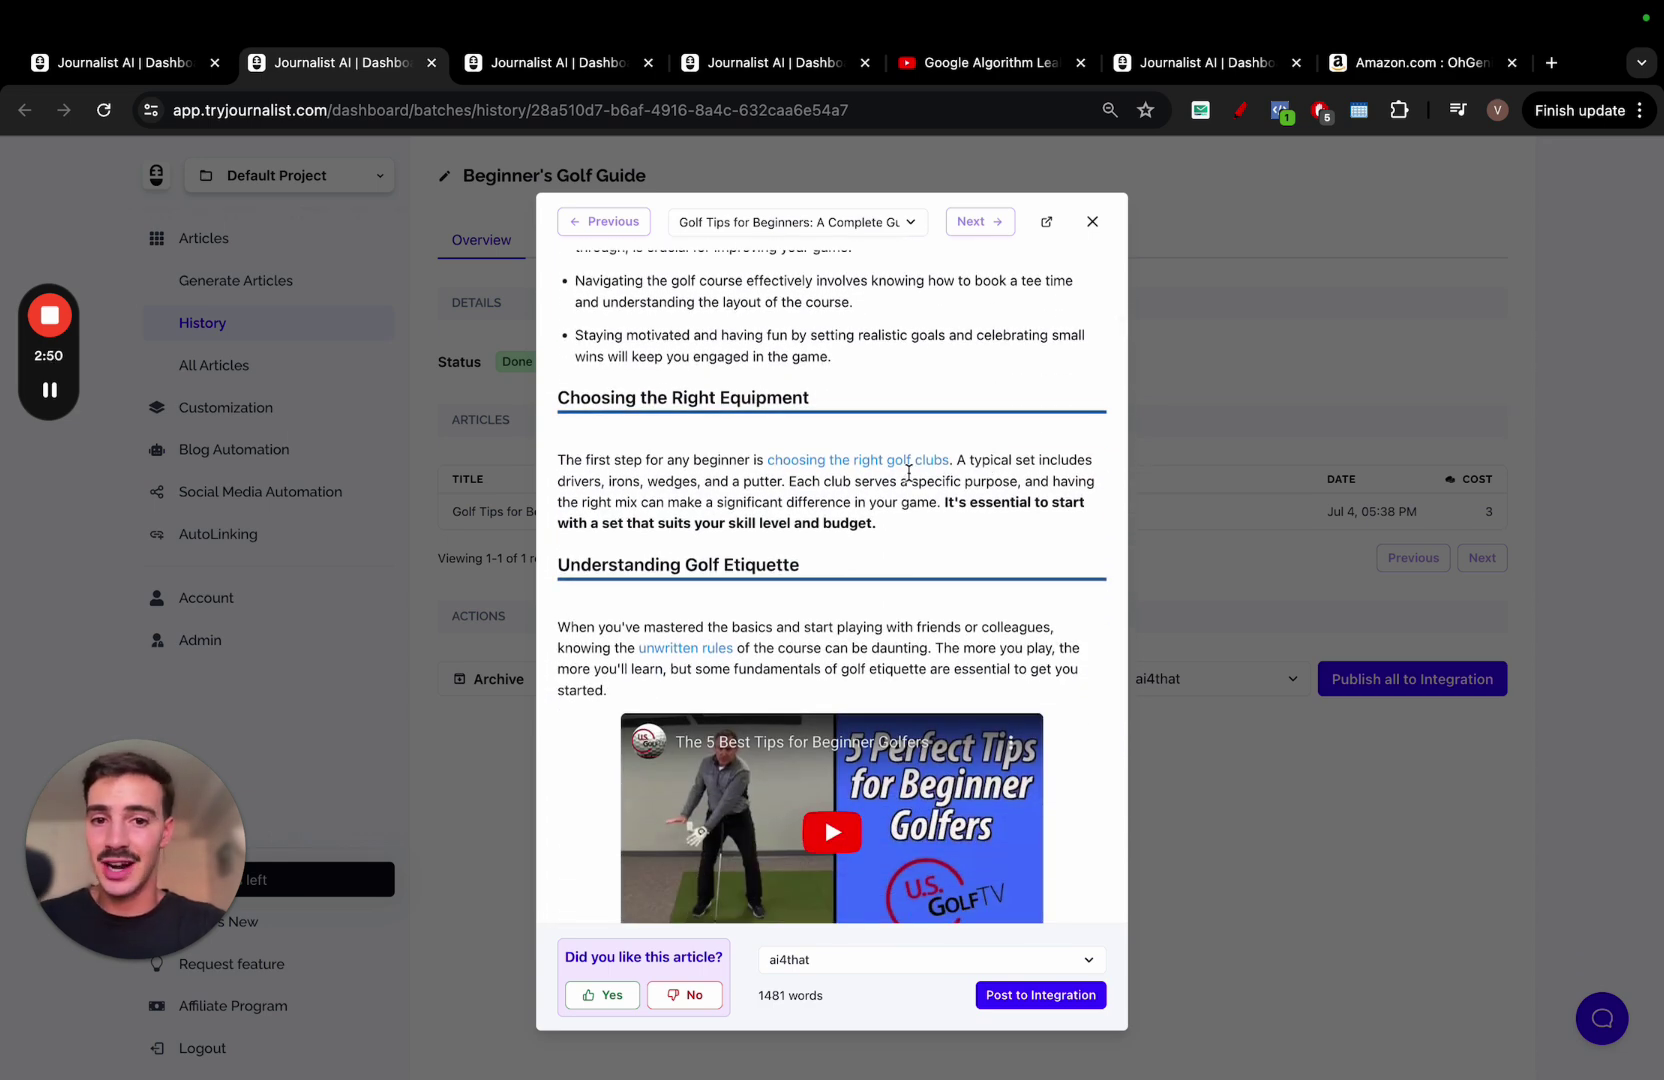
scroll(907, 475, "down", 3)
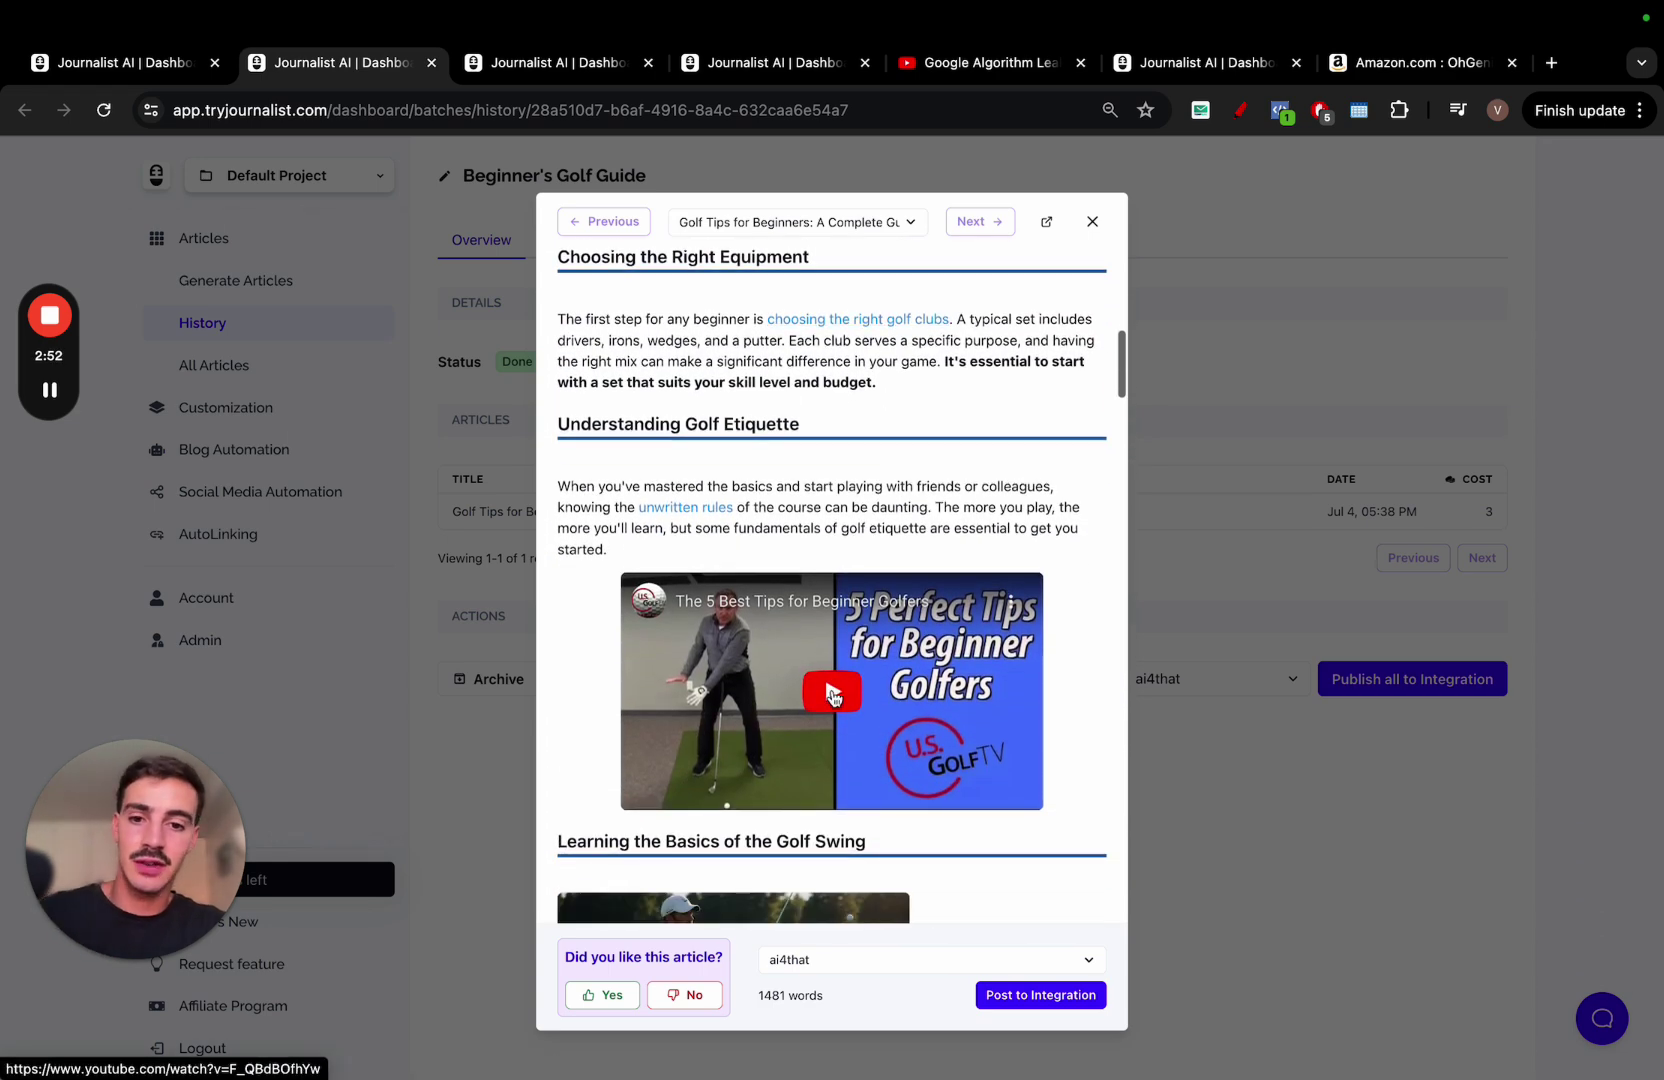
left_click(928, 665)
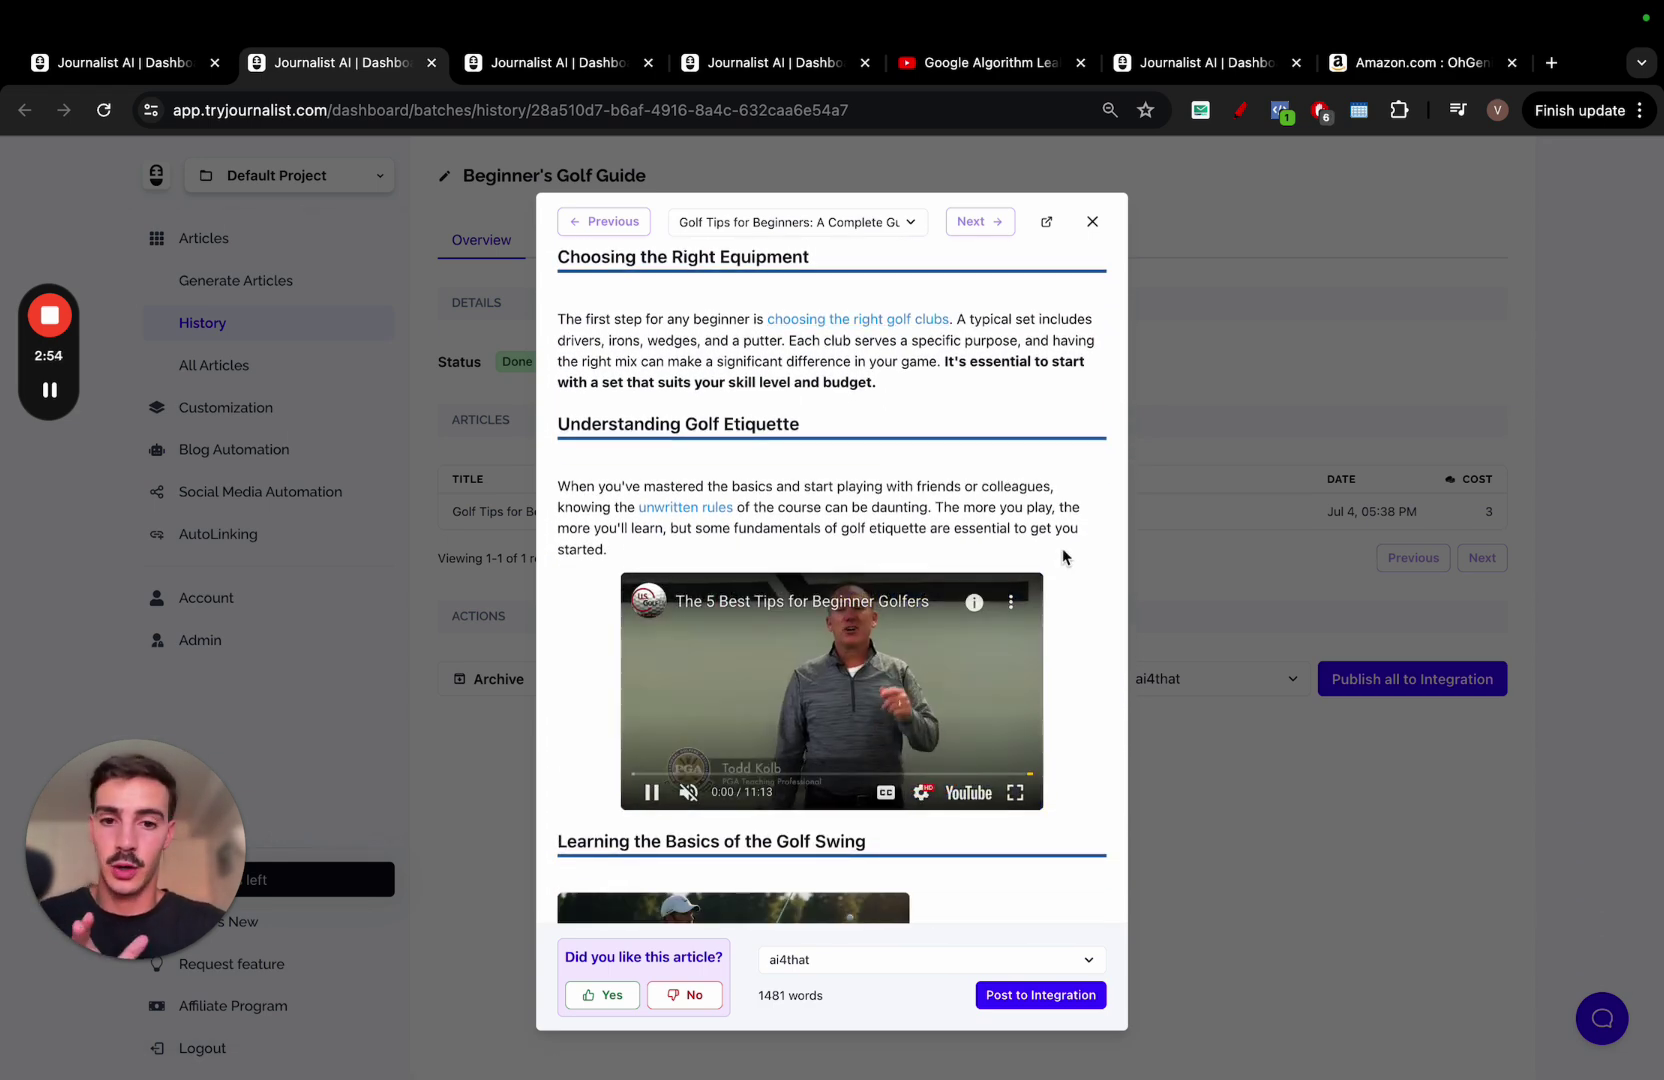
scroll(1062, 548, "up", 1)
scroll(1062, 557, "up", 10)
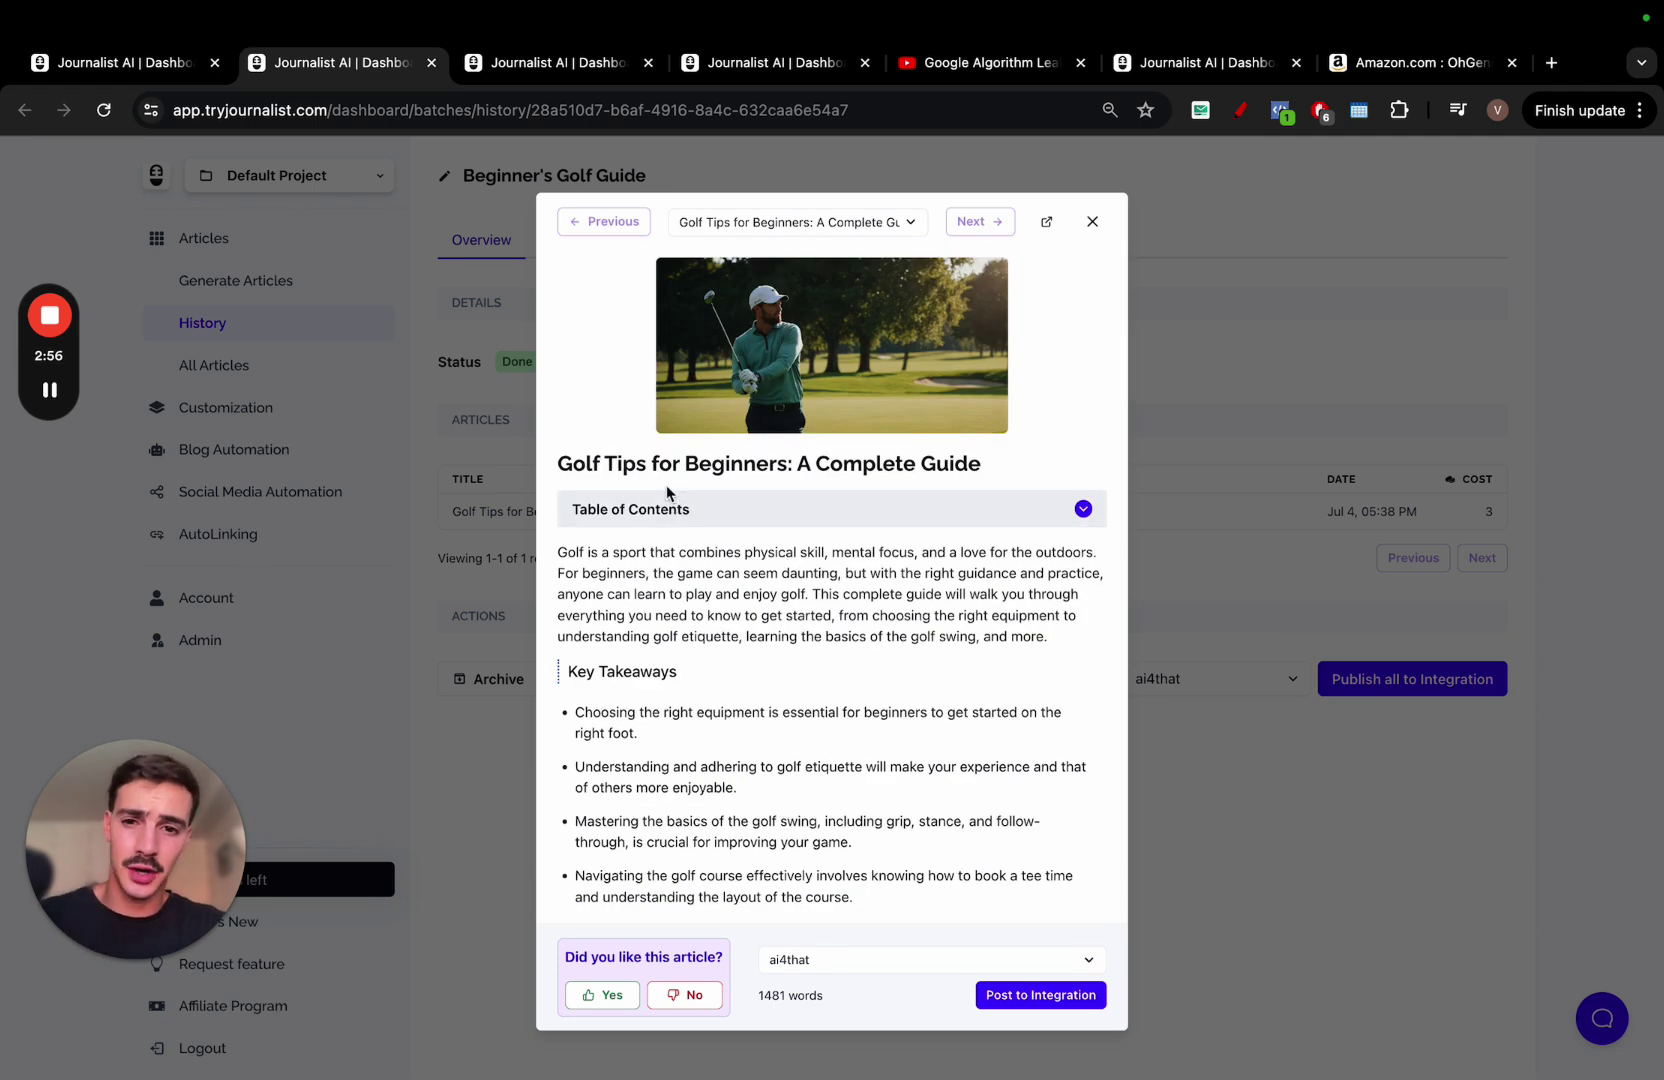
left_click_drag(627, 468, 996, 471)
scroll(996, 471, "down", 5)
scroll(996, 471, "down", 1)
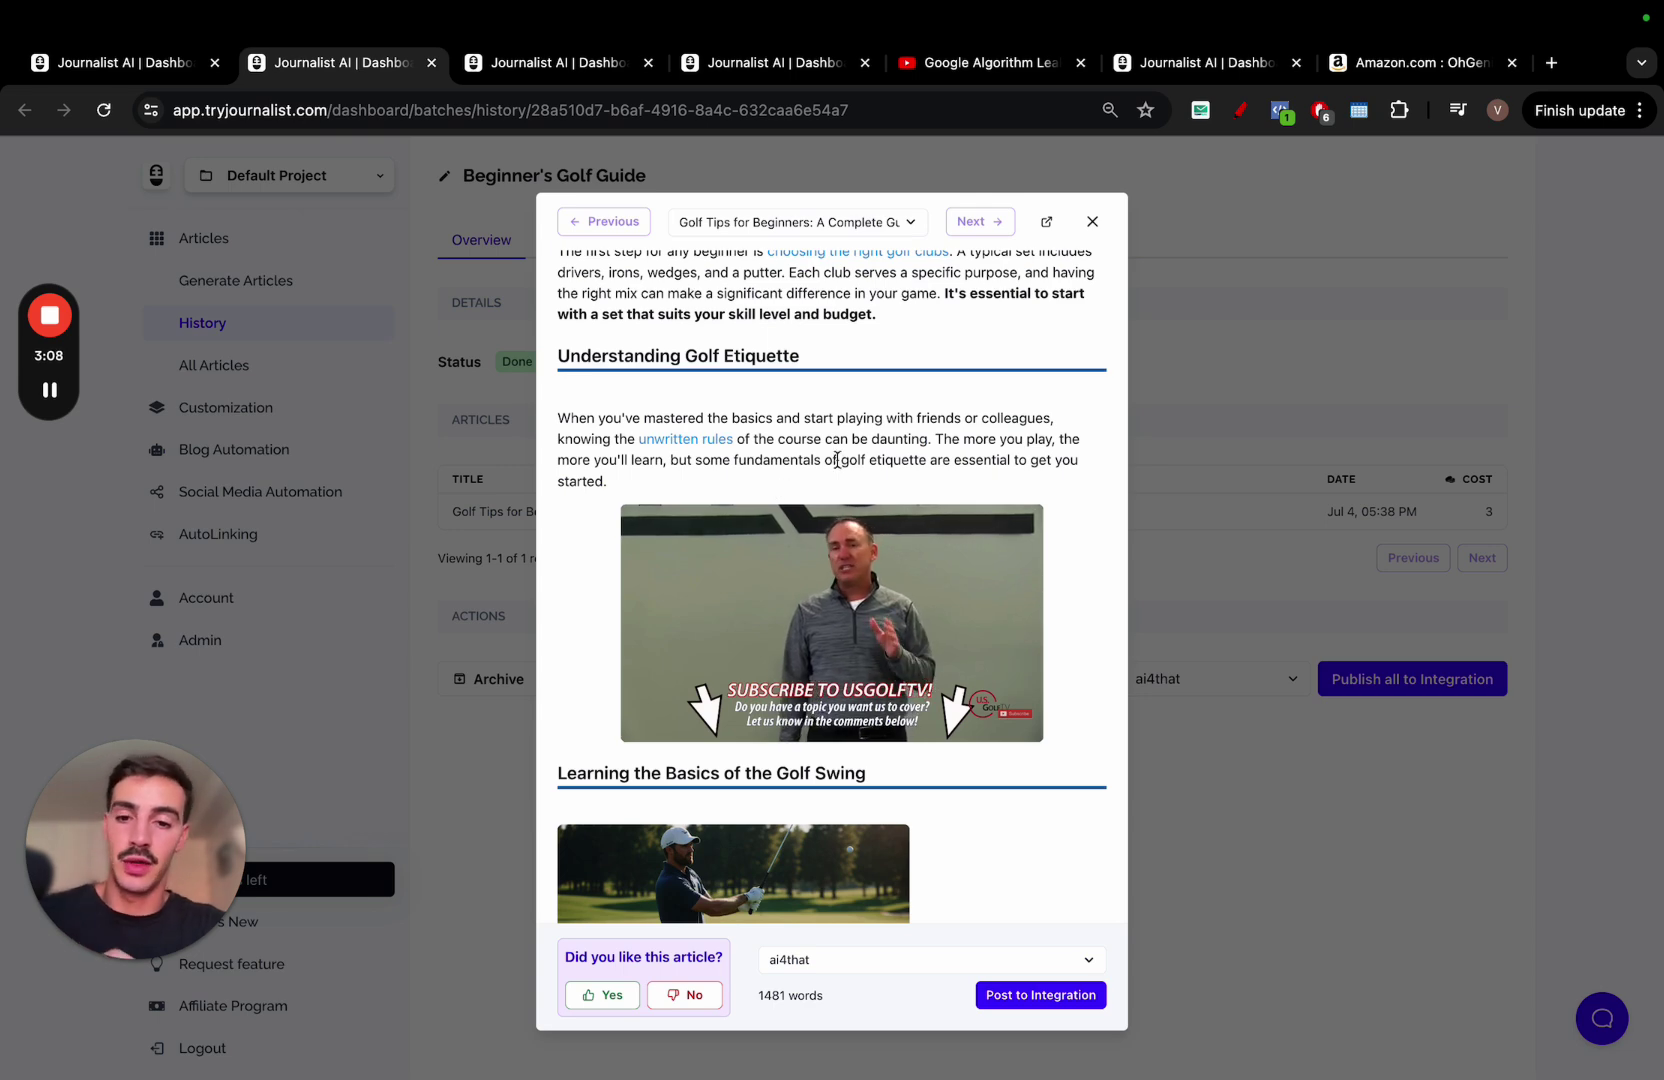
scroll(836, 459, "down", 5)
scroll(819, 449, "down", 1)
scroll(793, 436, "down", 2)
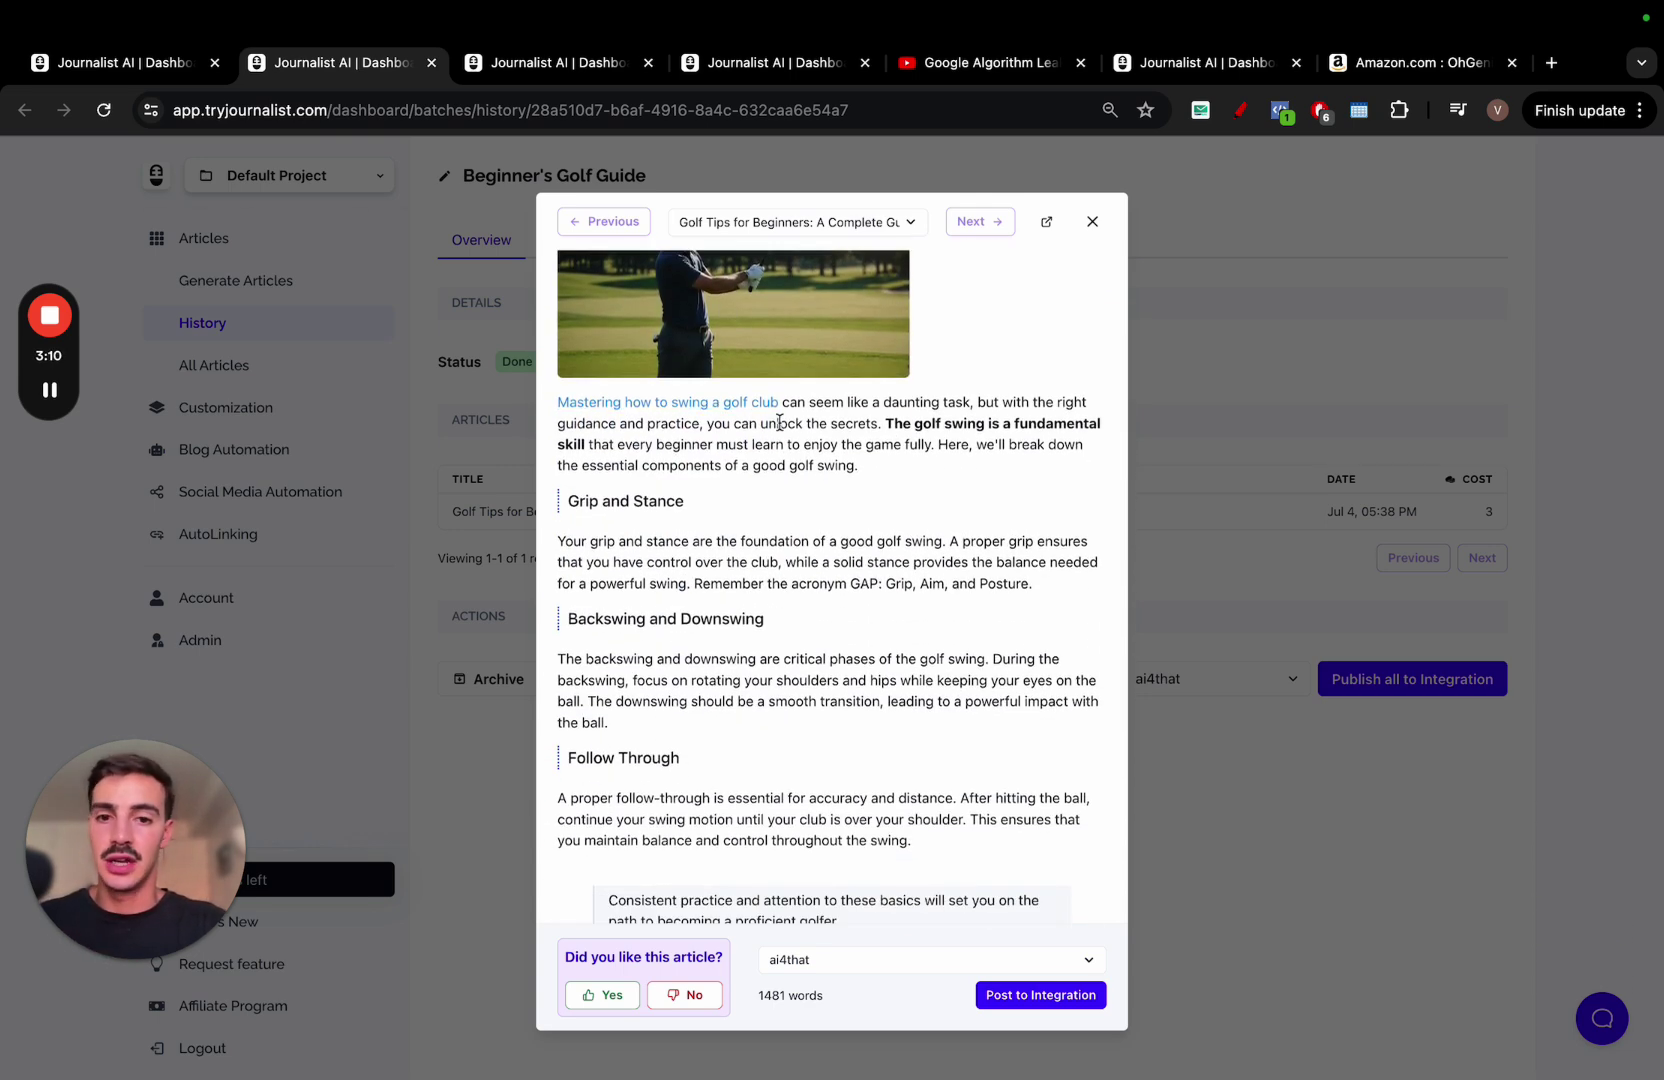
scroll(806, 494, "down", 3)
scroll(836, 565, "down", 5)
scroll(836, 599, "down", 1)
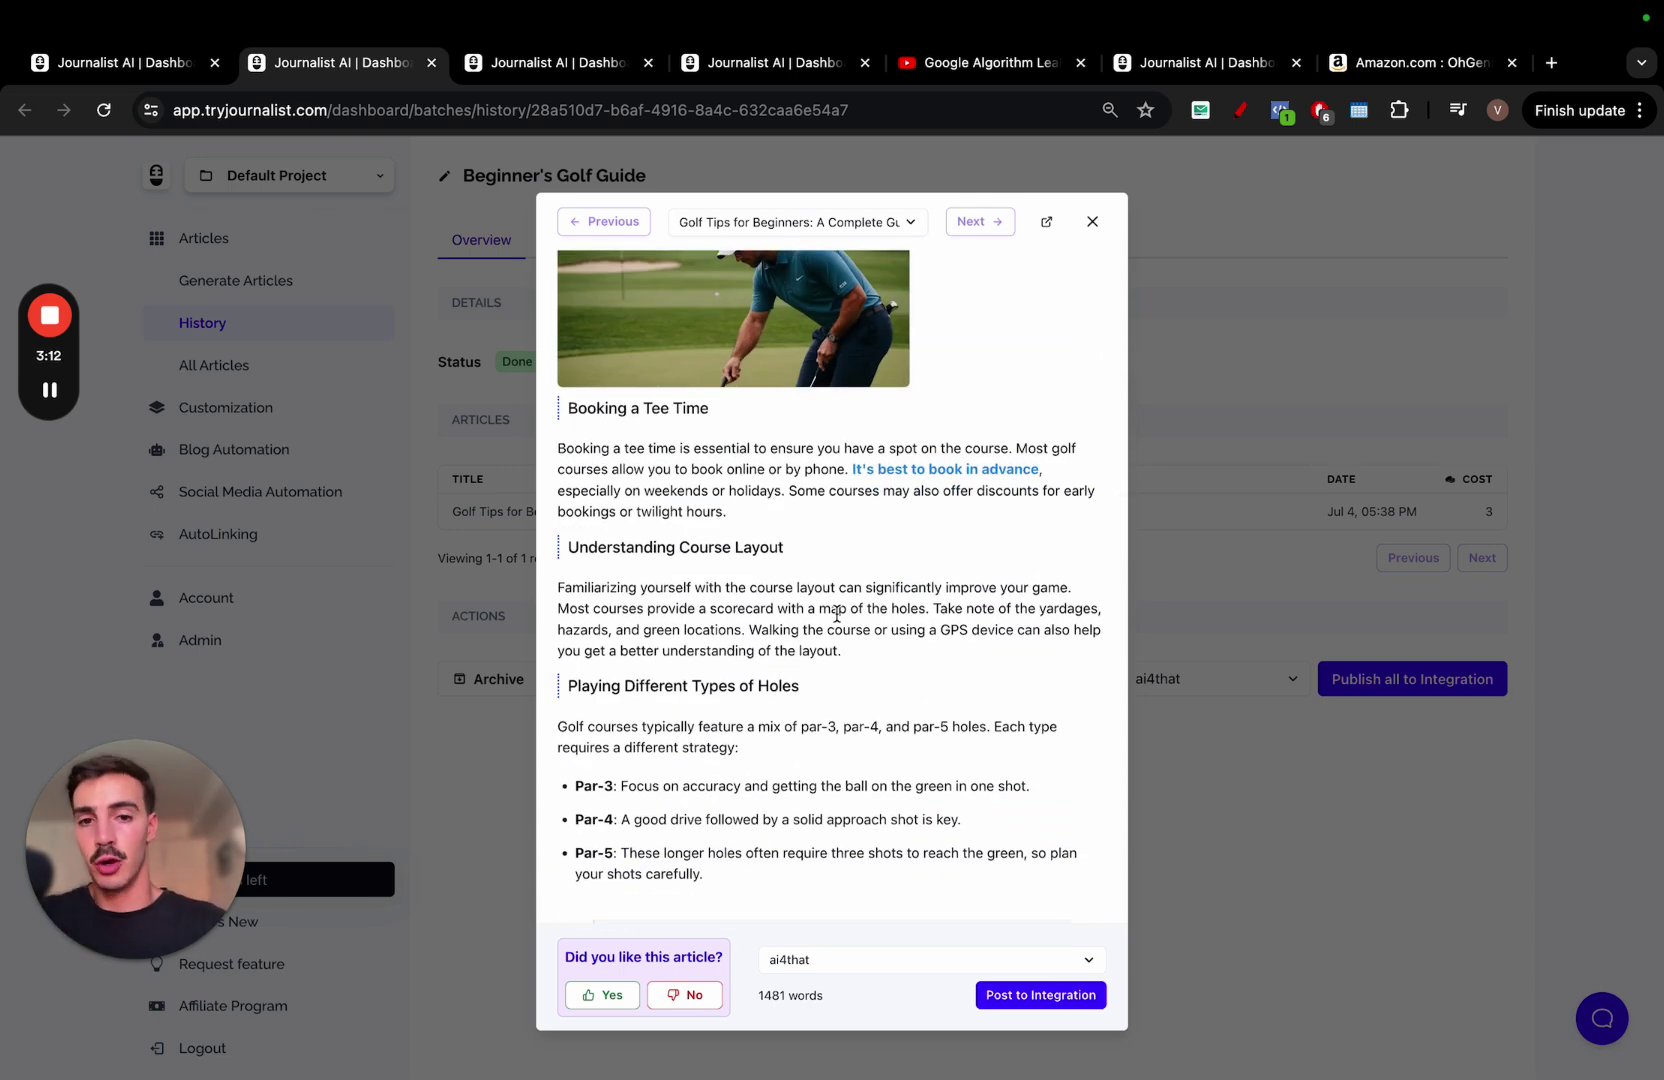
scroll(836, 614, "down", 2)
scroll(836, 614, "down", 1)
scroll(837, 618, "down", 5)
scroll(838, 622, "down", 2)
scroll(837, 621, "down", 5)
scroll(837, 621, "down", 5)
scroll(837, 621, "up", 5)
scroll(837, 621, "up", 15)
scroll(837, 621, "up", 5)
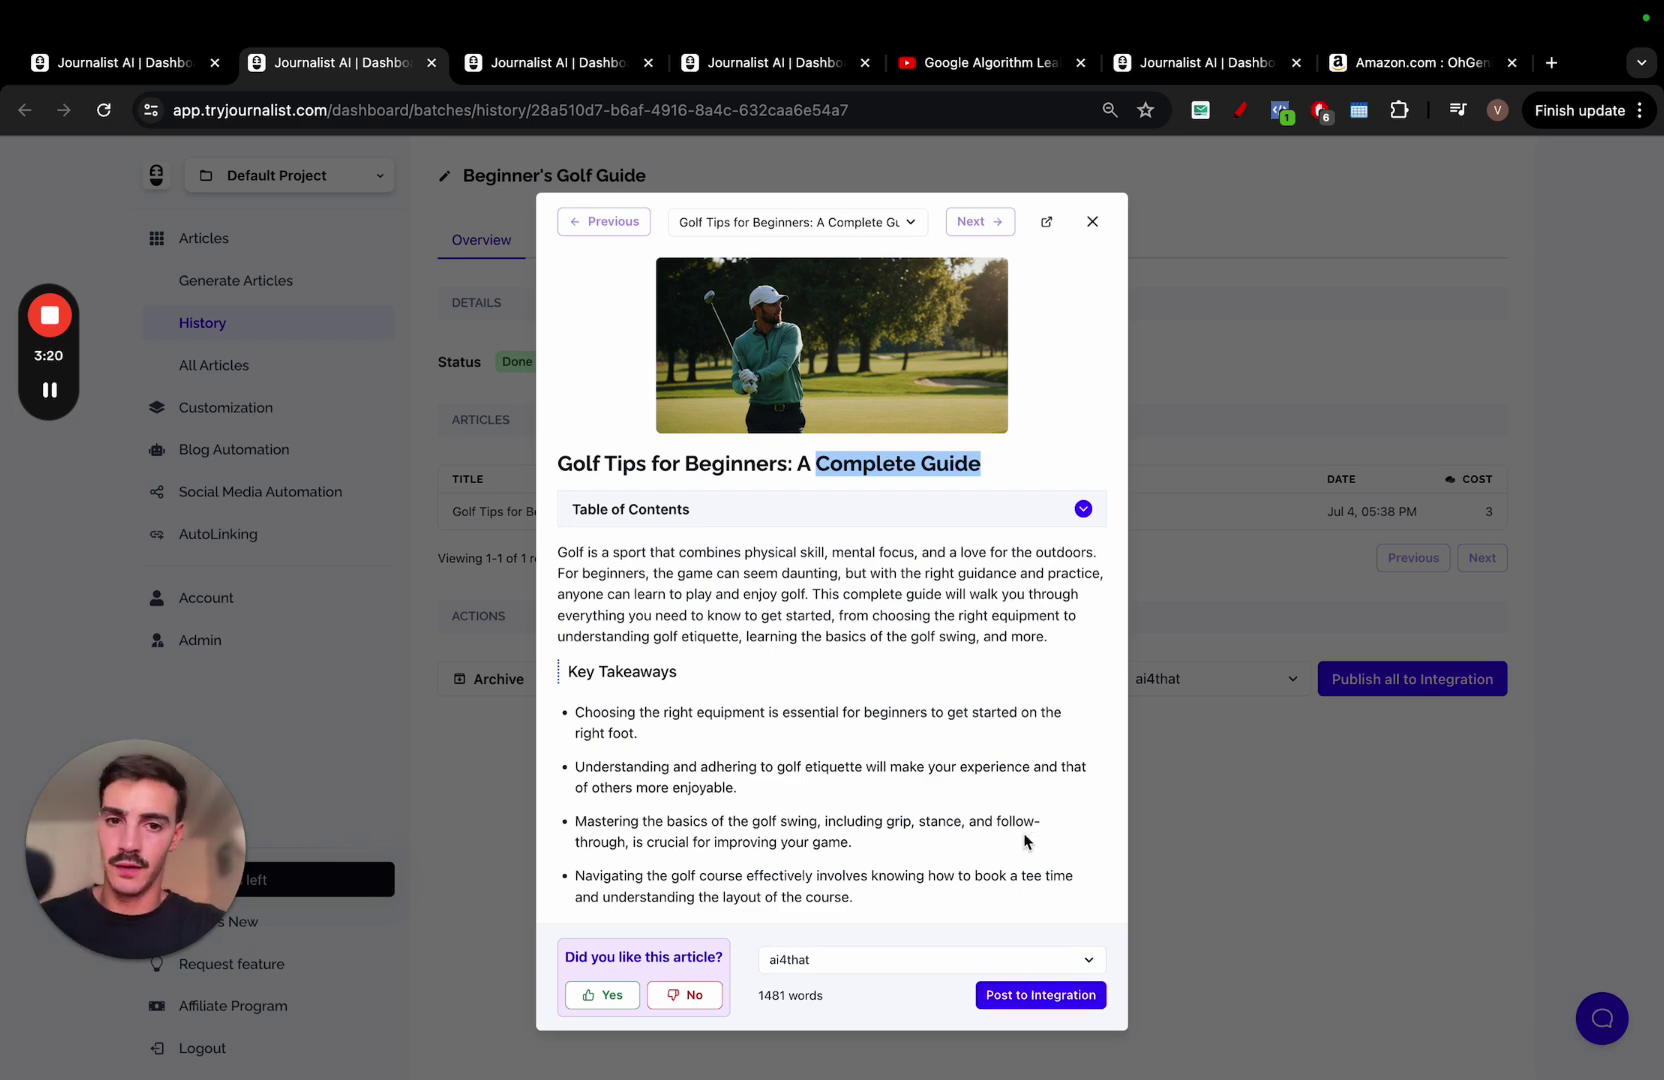
left_click(156, 65)
left_click(612, 402)
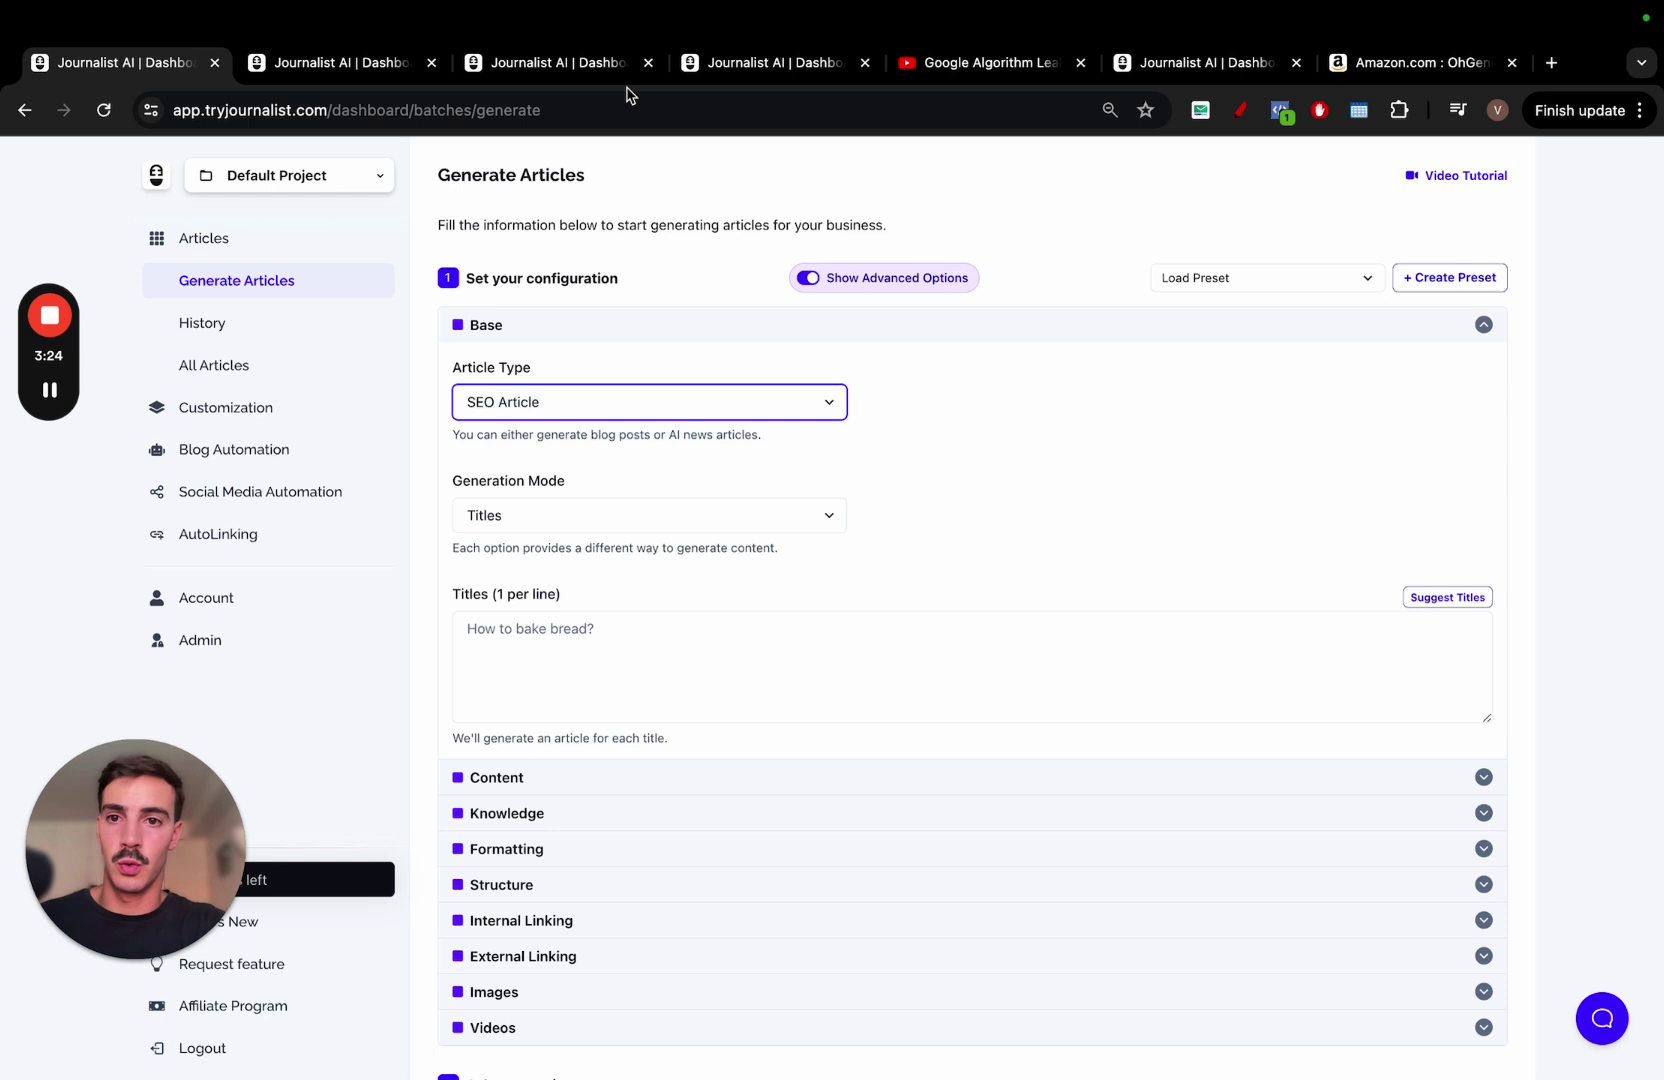
Review the Tesla $7 billion lawyer fees news article and its list of sources.
left_click(559, 65)
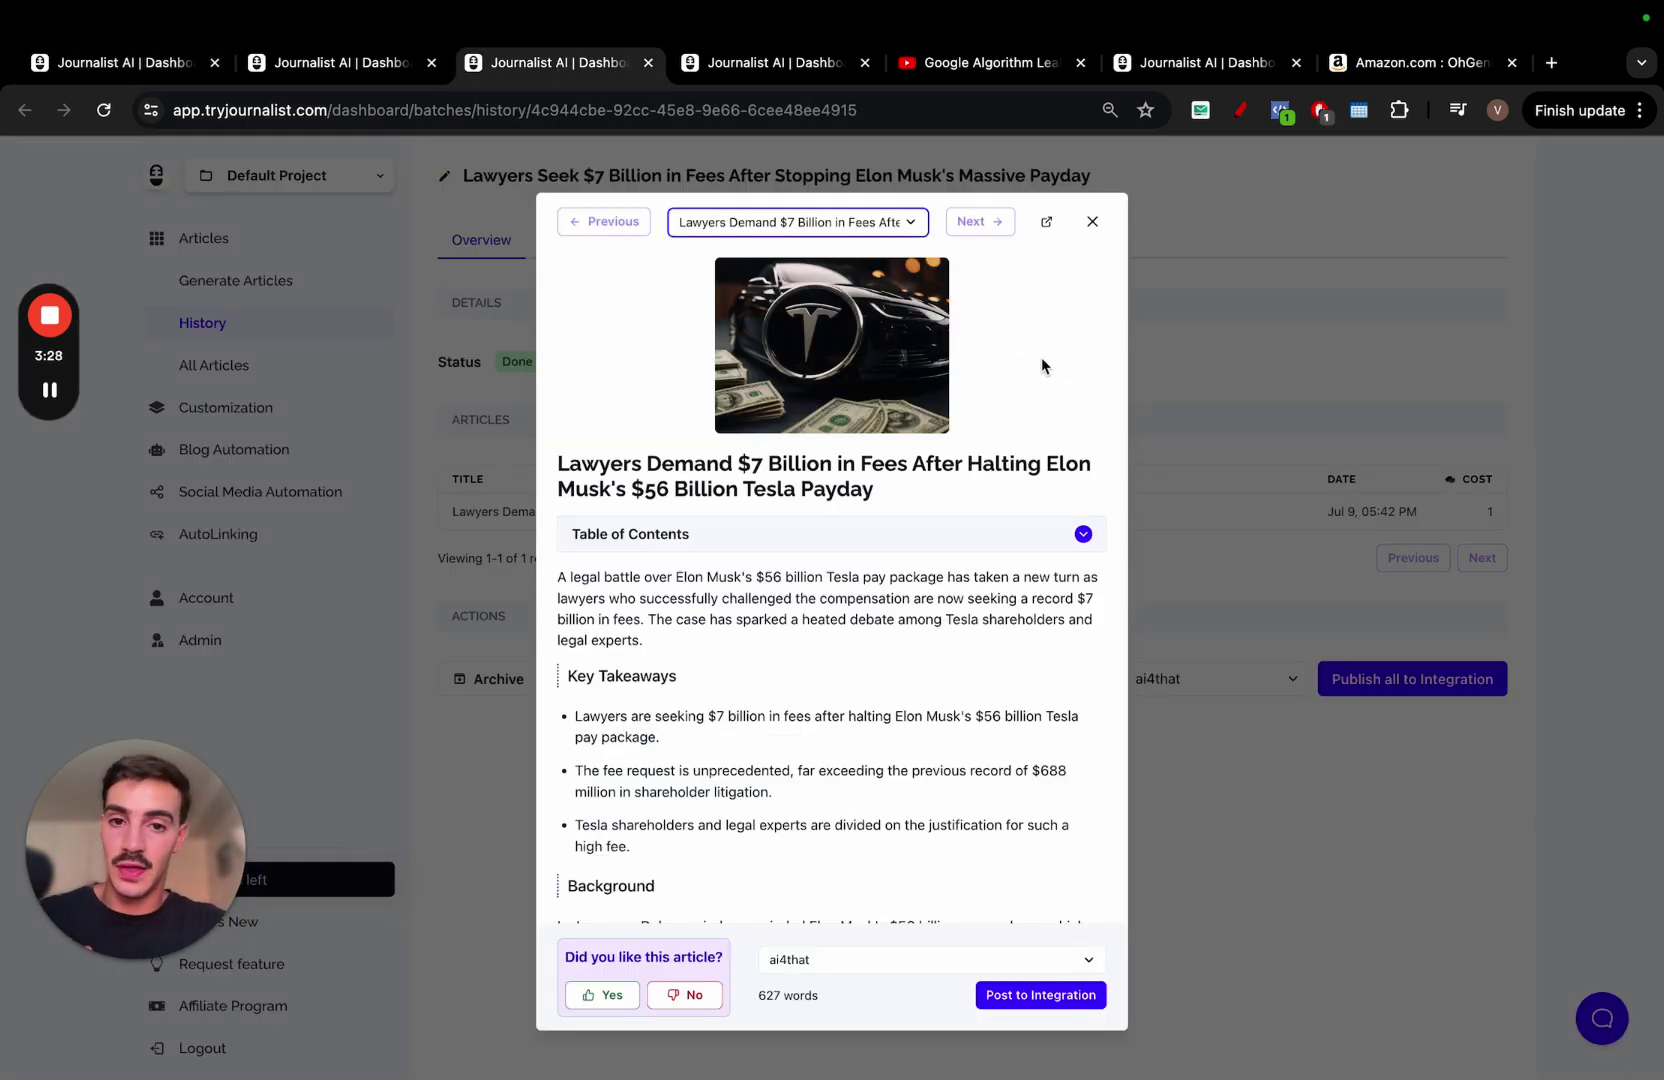
scroll(1041, 364, "down", 1)
scroll(1041, 364, "down", 1)
scroll(1041, 364, "down", 3)
scroll(1041, 362, "down", 3)
scroll(1041, 362, "down", 3)
scroll(1041, 362, "down", 3)
scroll(1041, 362, "down", 2)
left_click_drag(602, 496, 890, 777)
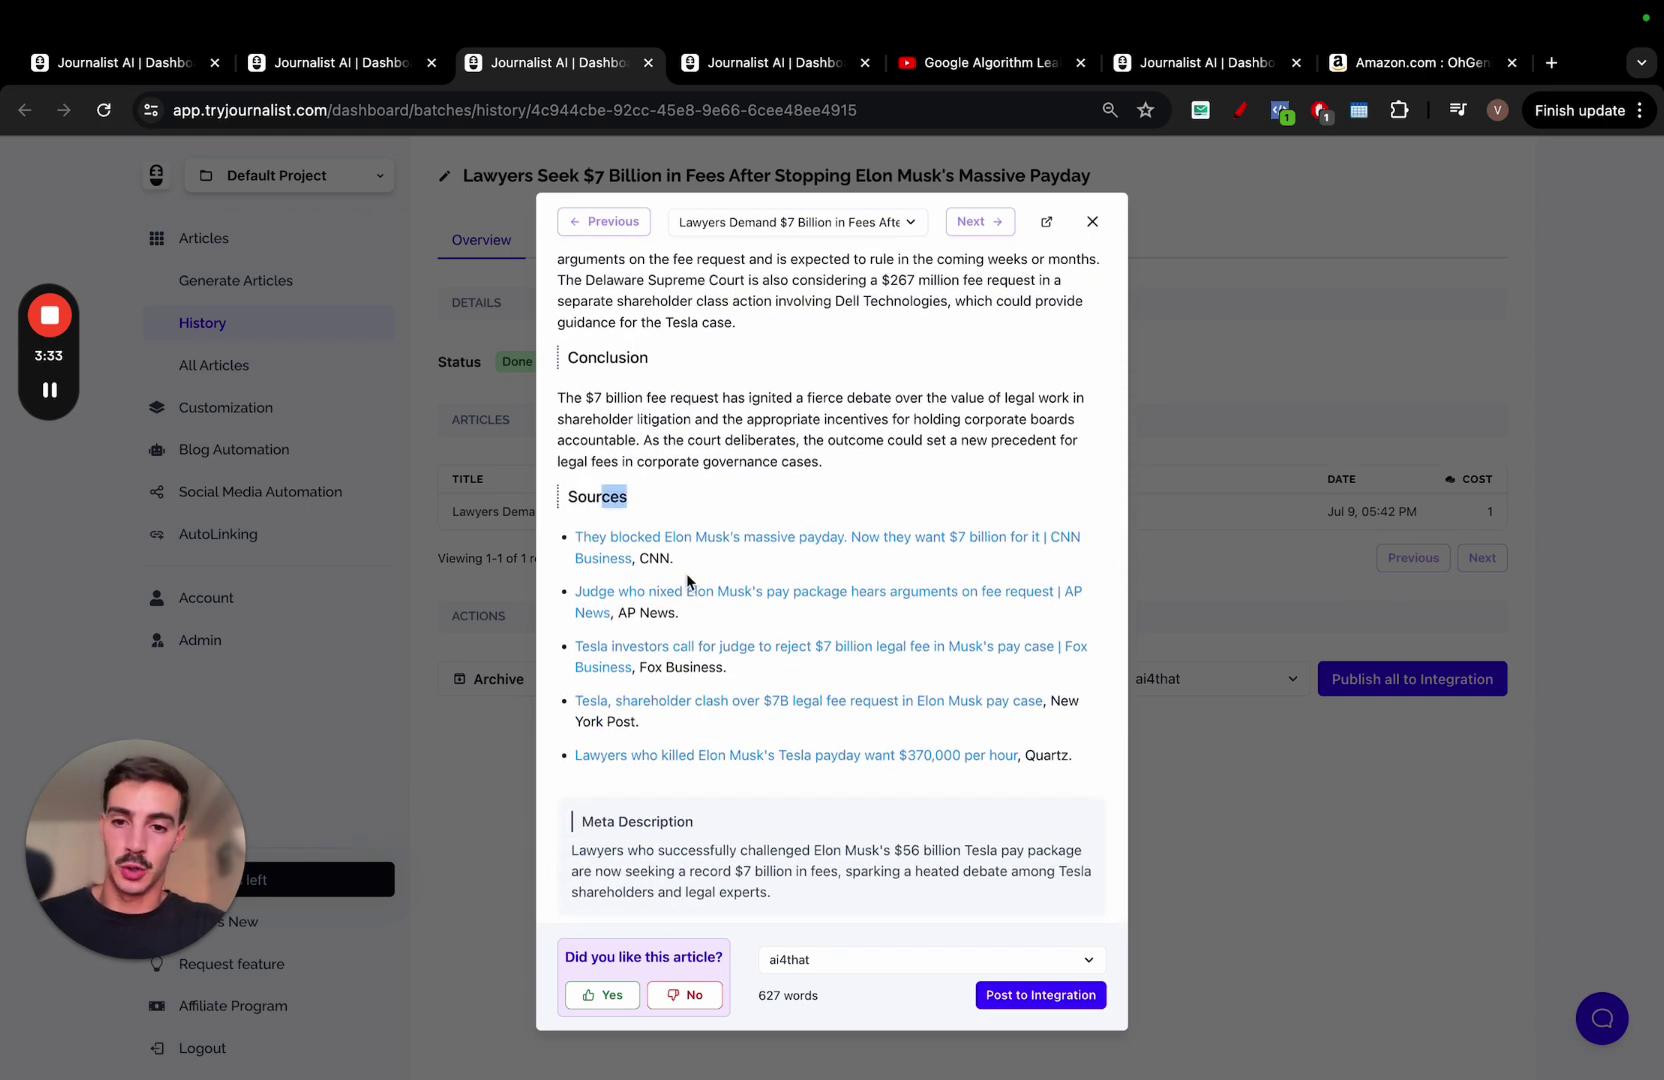
left_click(871, 454)
scroll(870, 454, "up", 15)
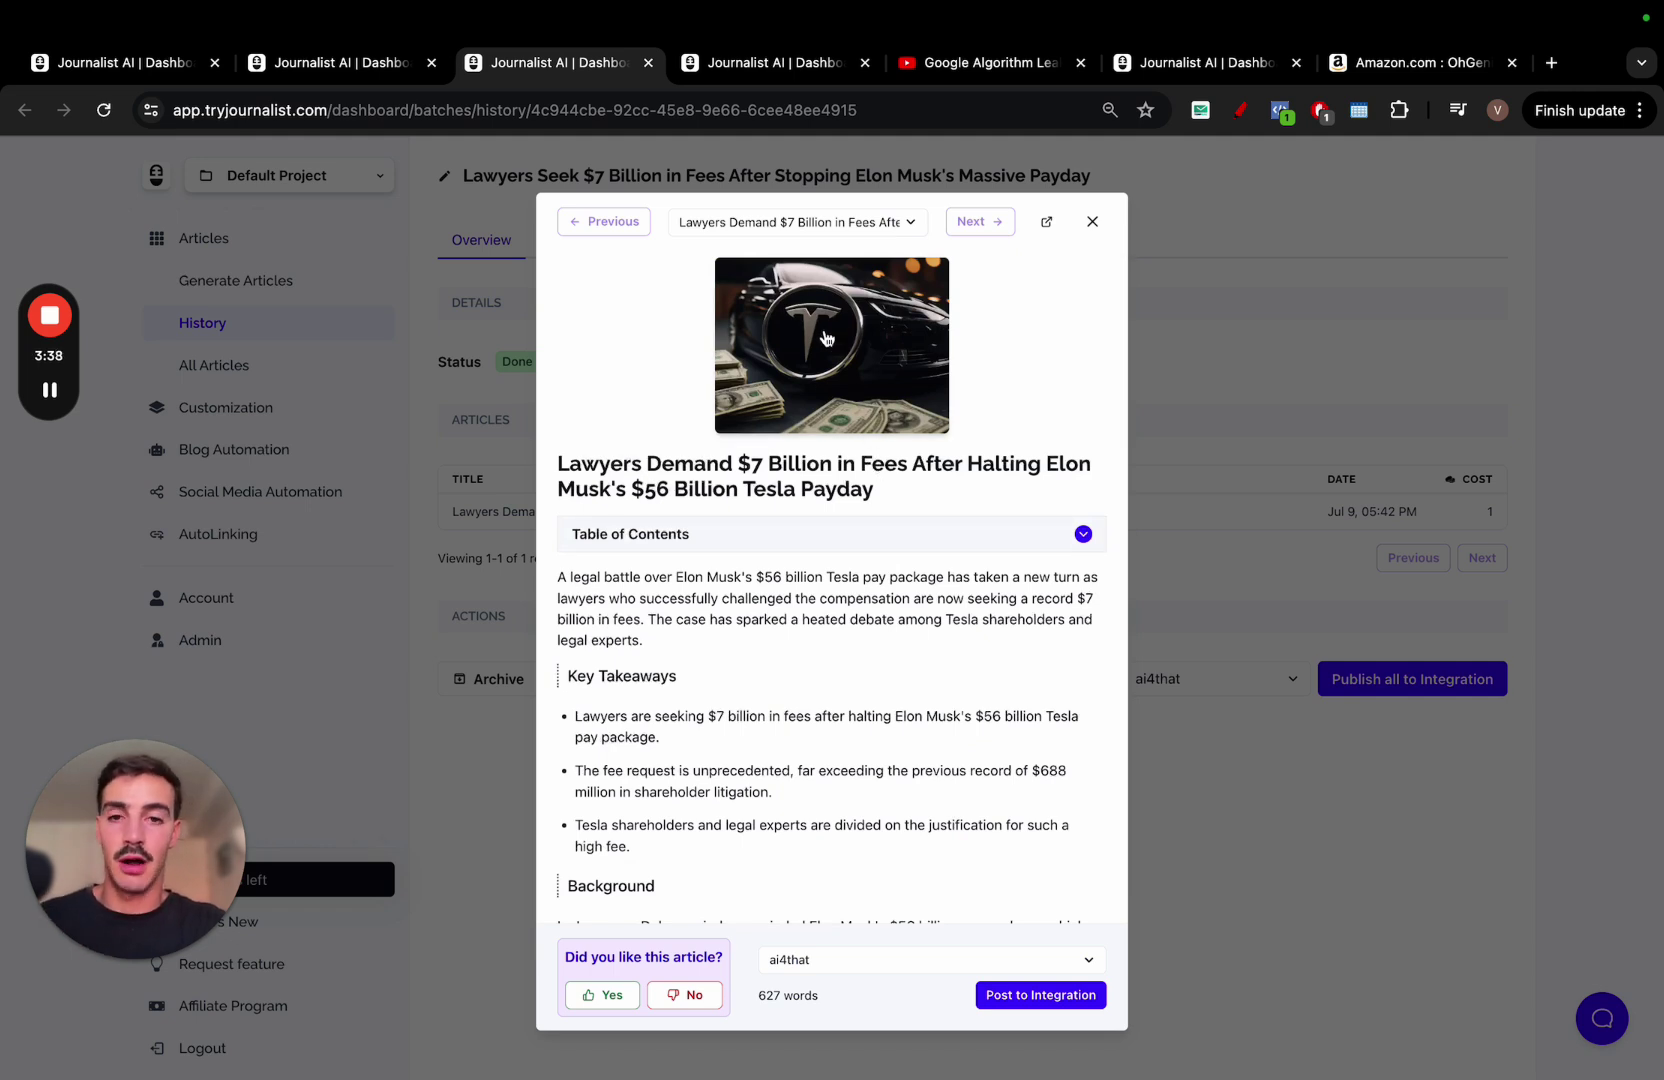
Choose Youtube Video to Blog post and compare the algorithm leak video with its article.
left_click(139, 68)
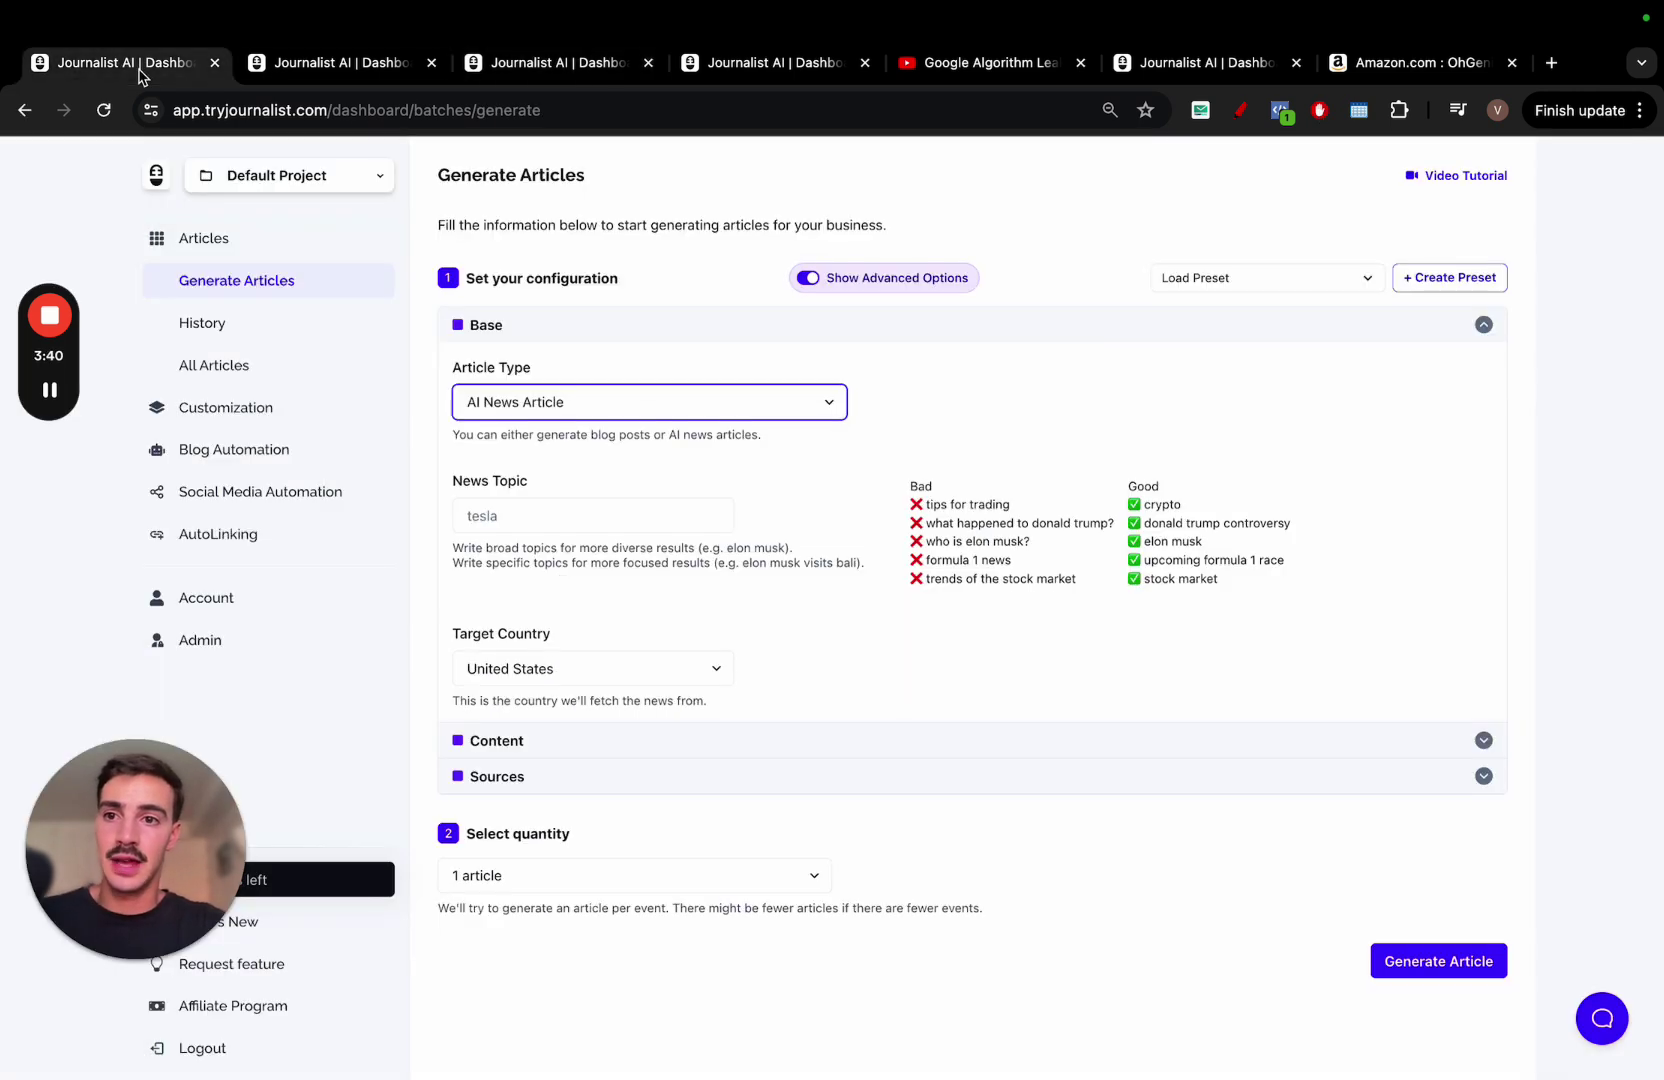
left_click(647, 407)
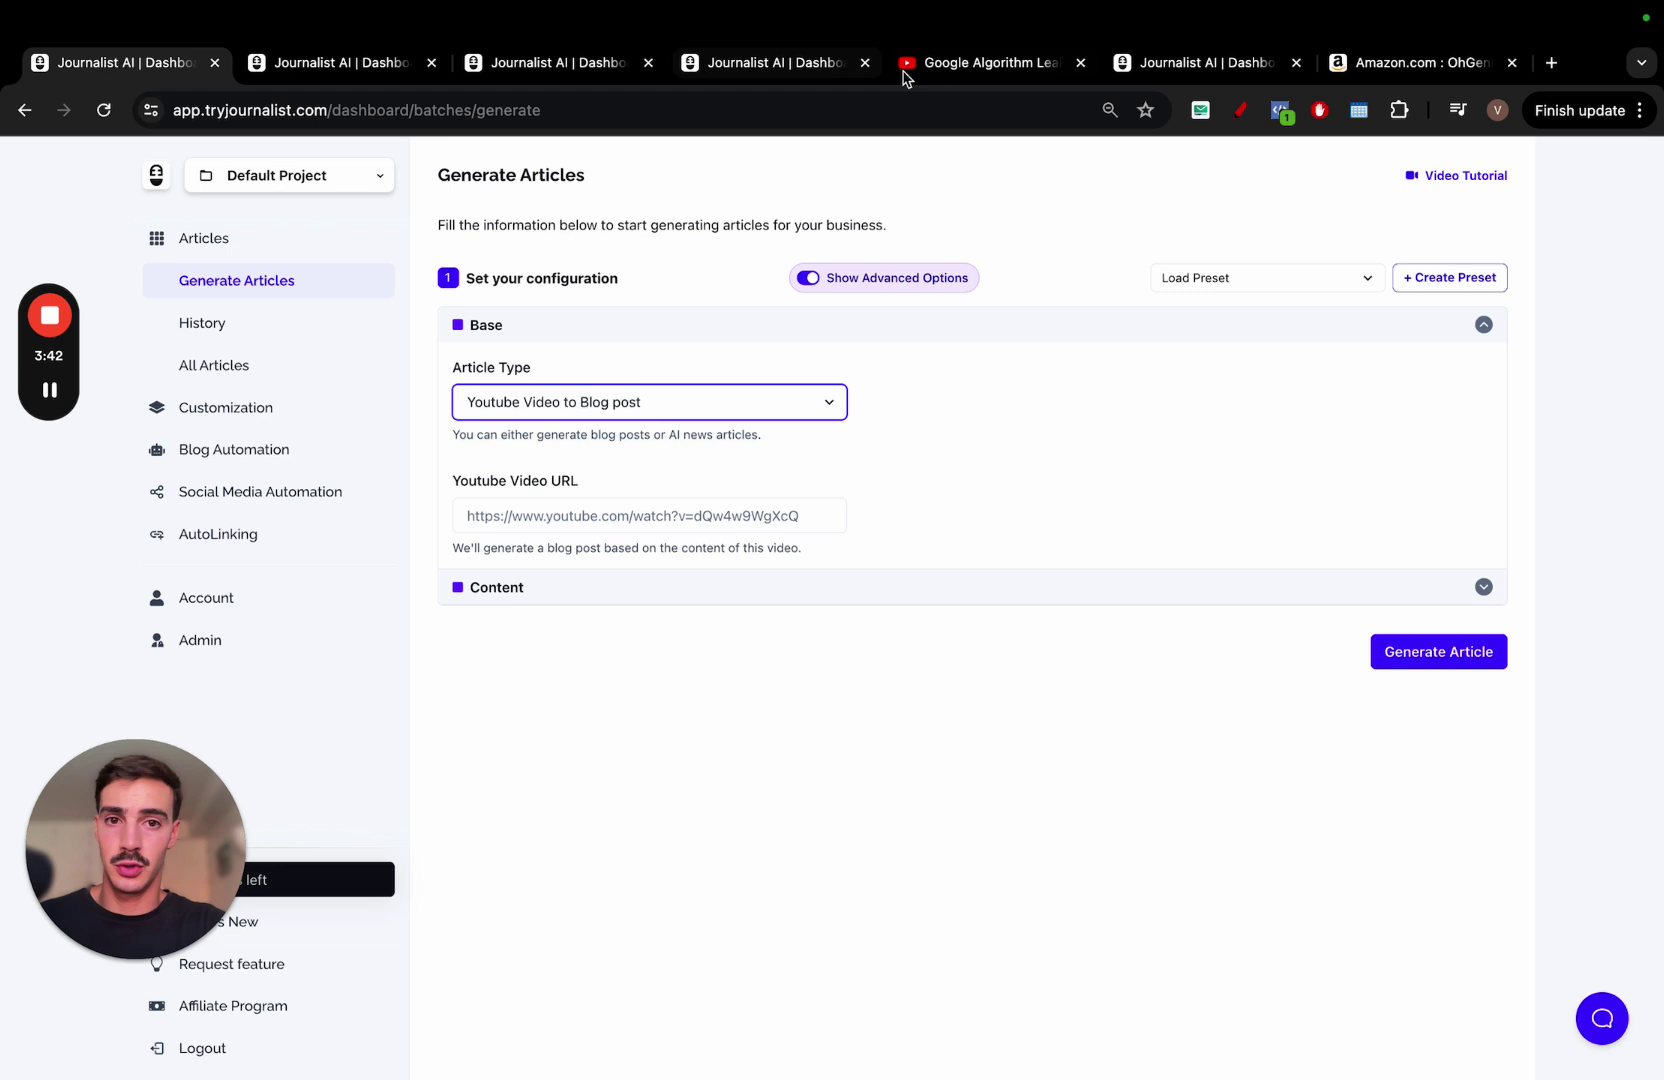
left_click(909, 72)
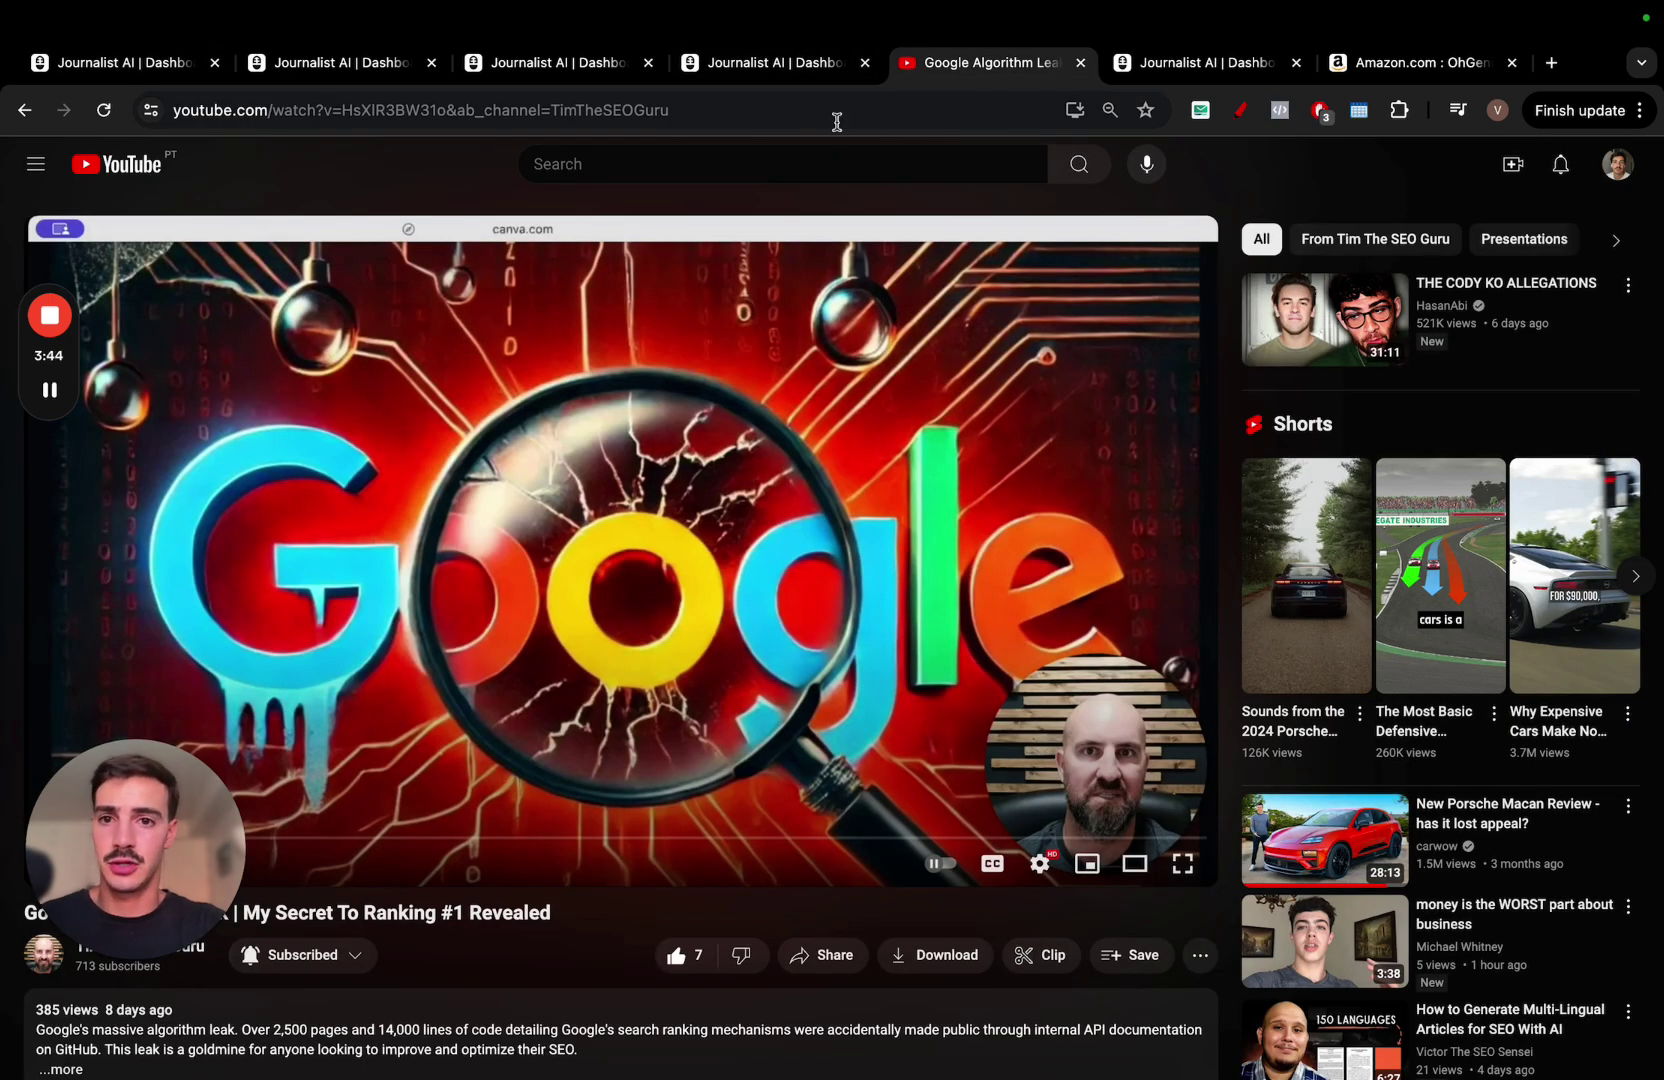
left_click(538, 99)
left_click(736, 68)
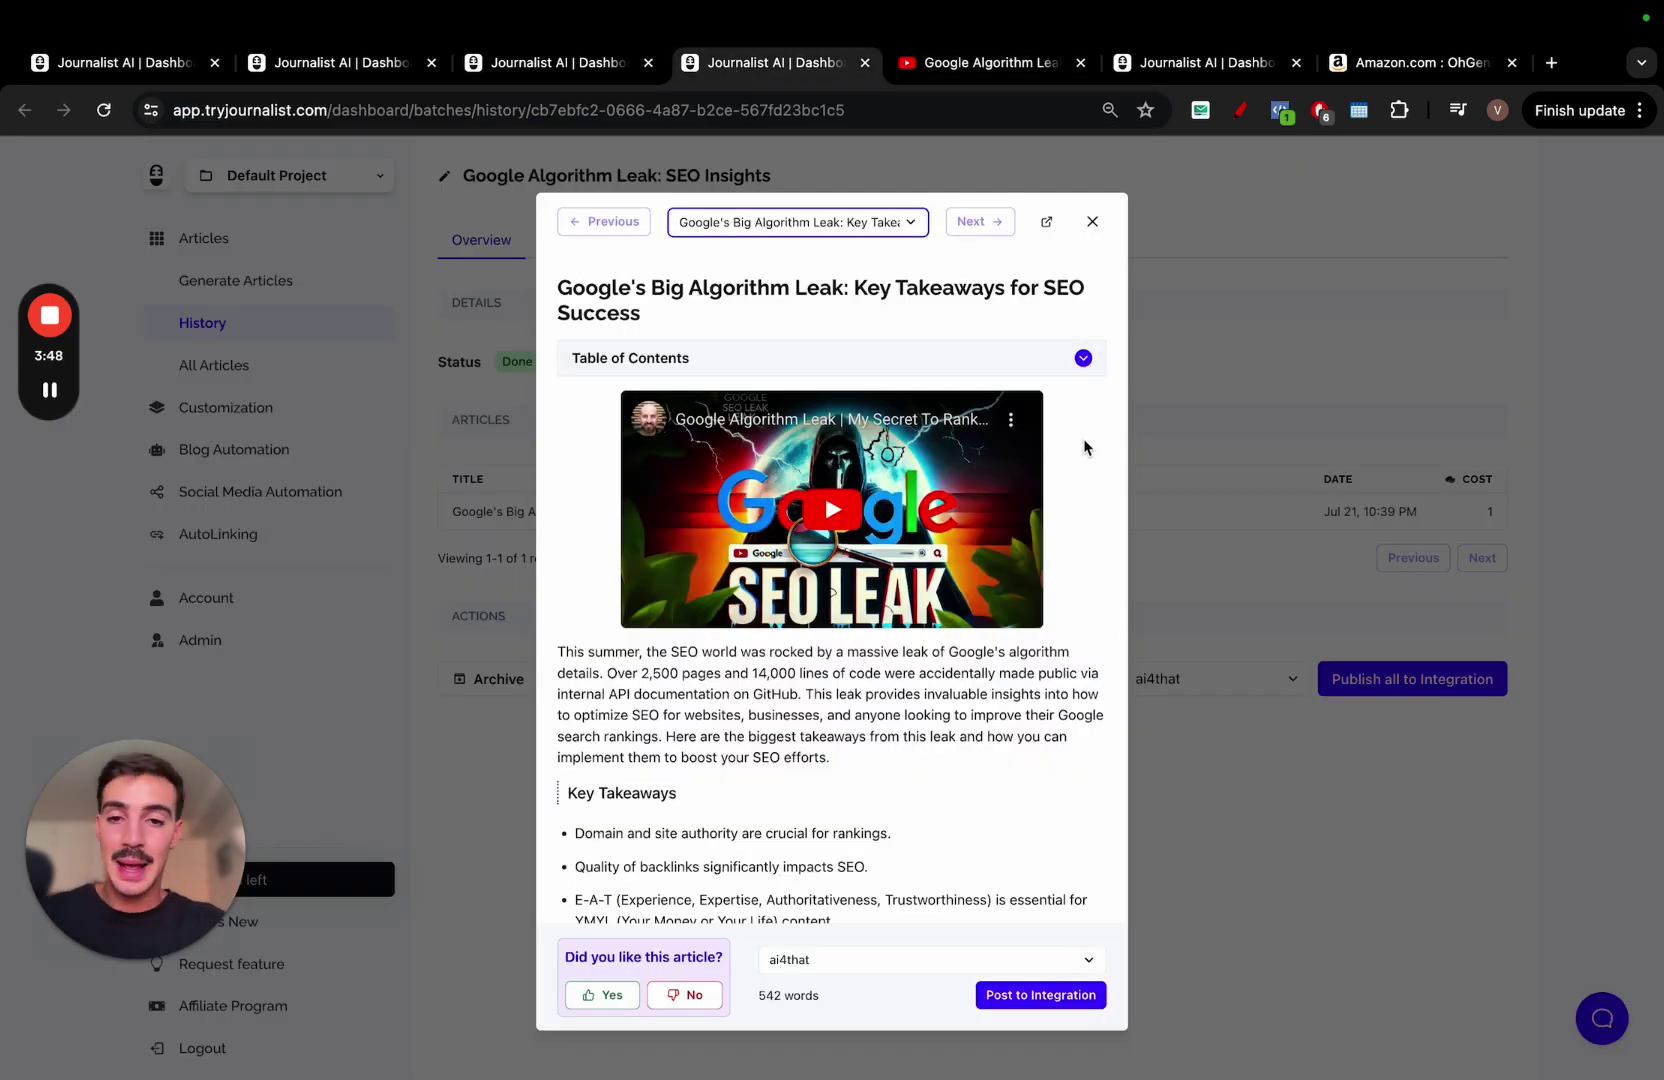
scroll(1083, 446, "up", 2)
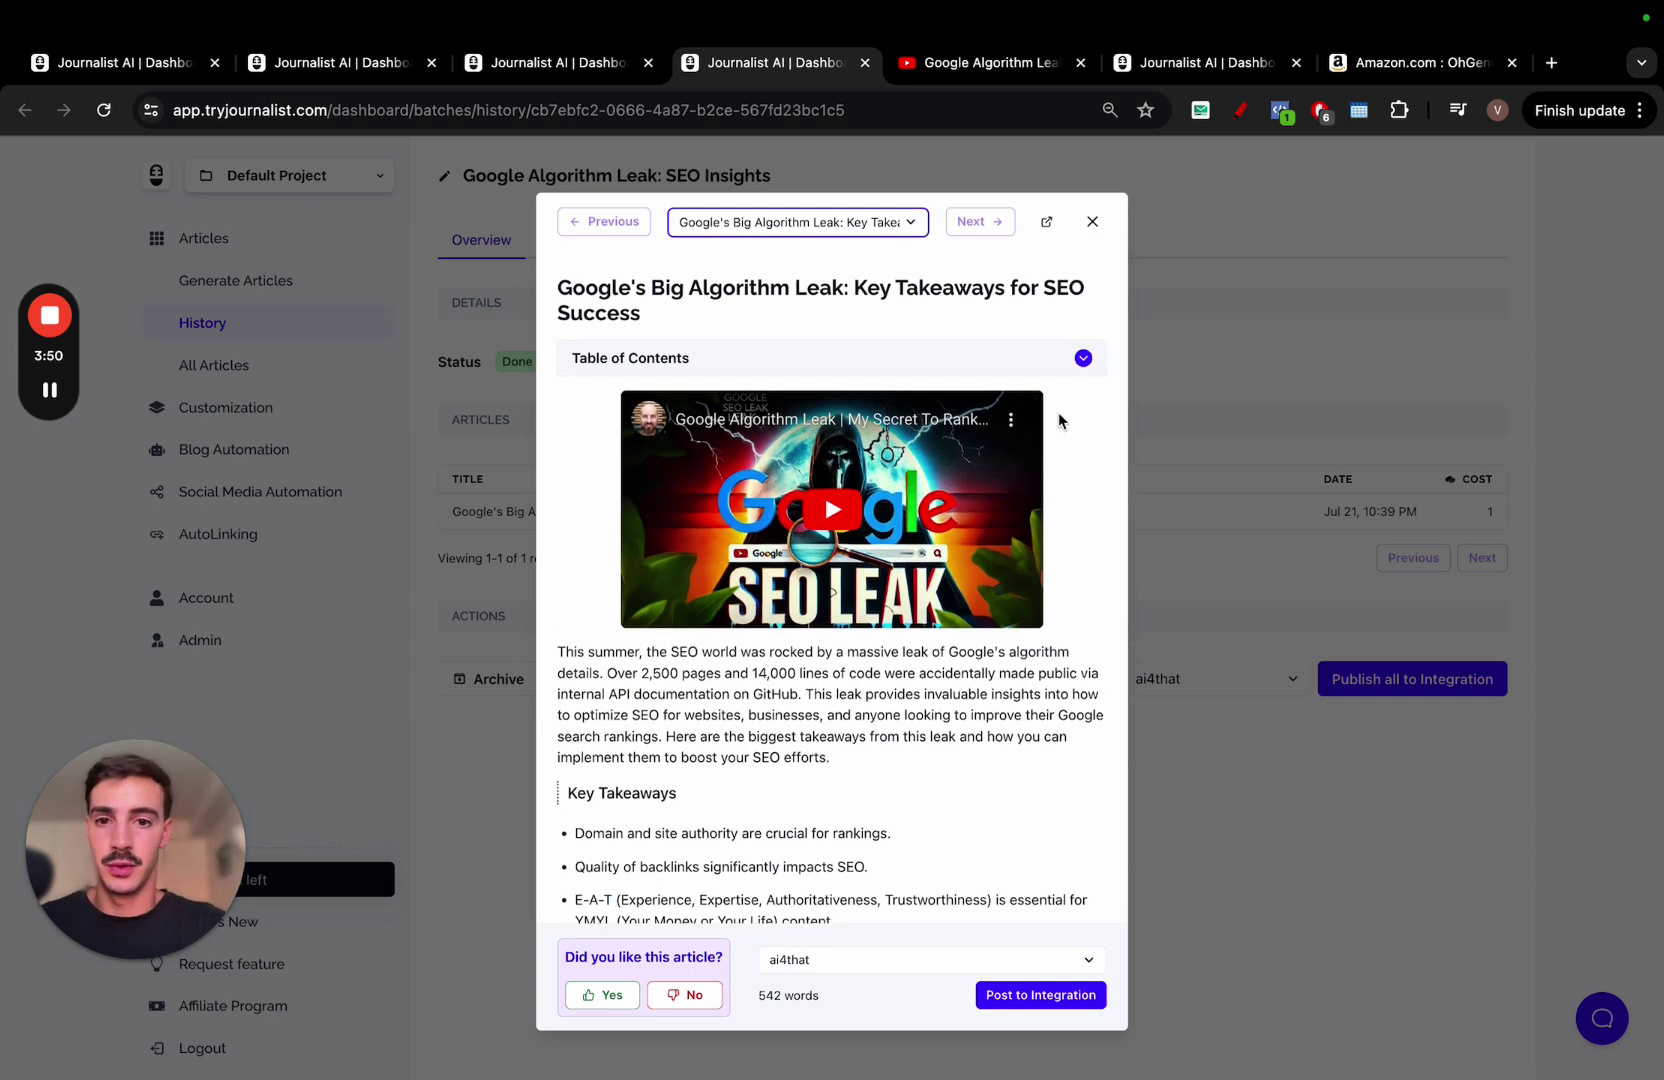
left_click(1026, 367)
scroll(729, 504, "down", 1)
scroll(729, 504, "down", 4)
left_click_drag(569, 403, 693, 670)
scroll(693, 668, "down", 2)
scroll(693, 668, "down", 4)
scroll(693, 668, "down", 4)
scroll(693, 668, "down", 3)
left_click_drag(774, 800, 774, 800)
scroll(774, 800, "down", 2)
scroll(654, 560, "down", 5)
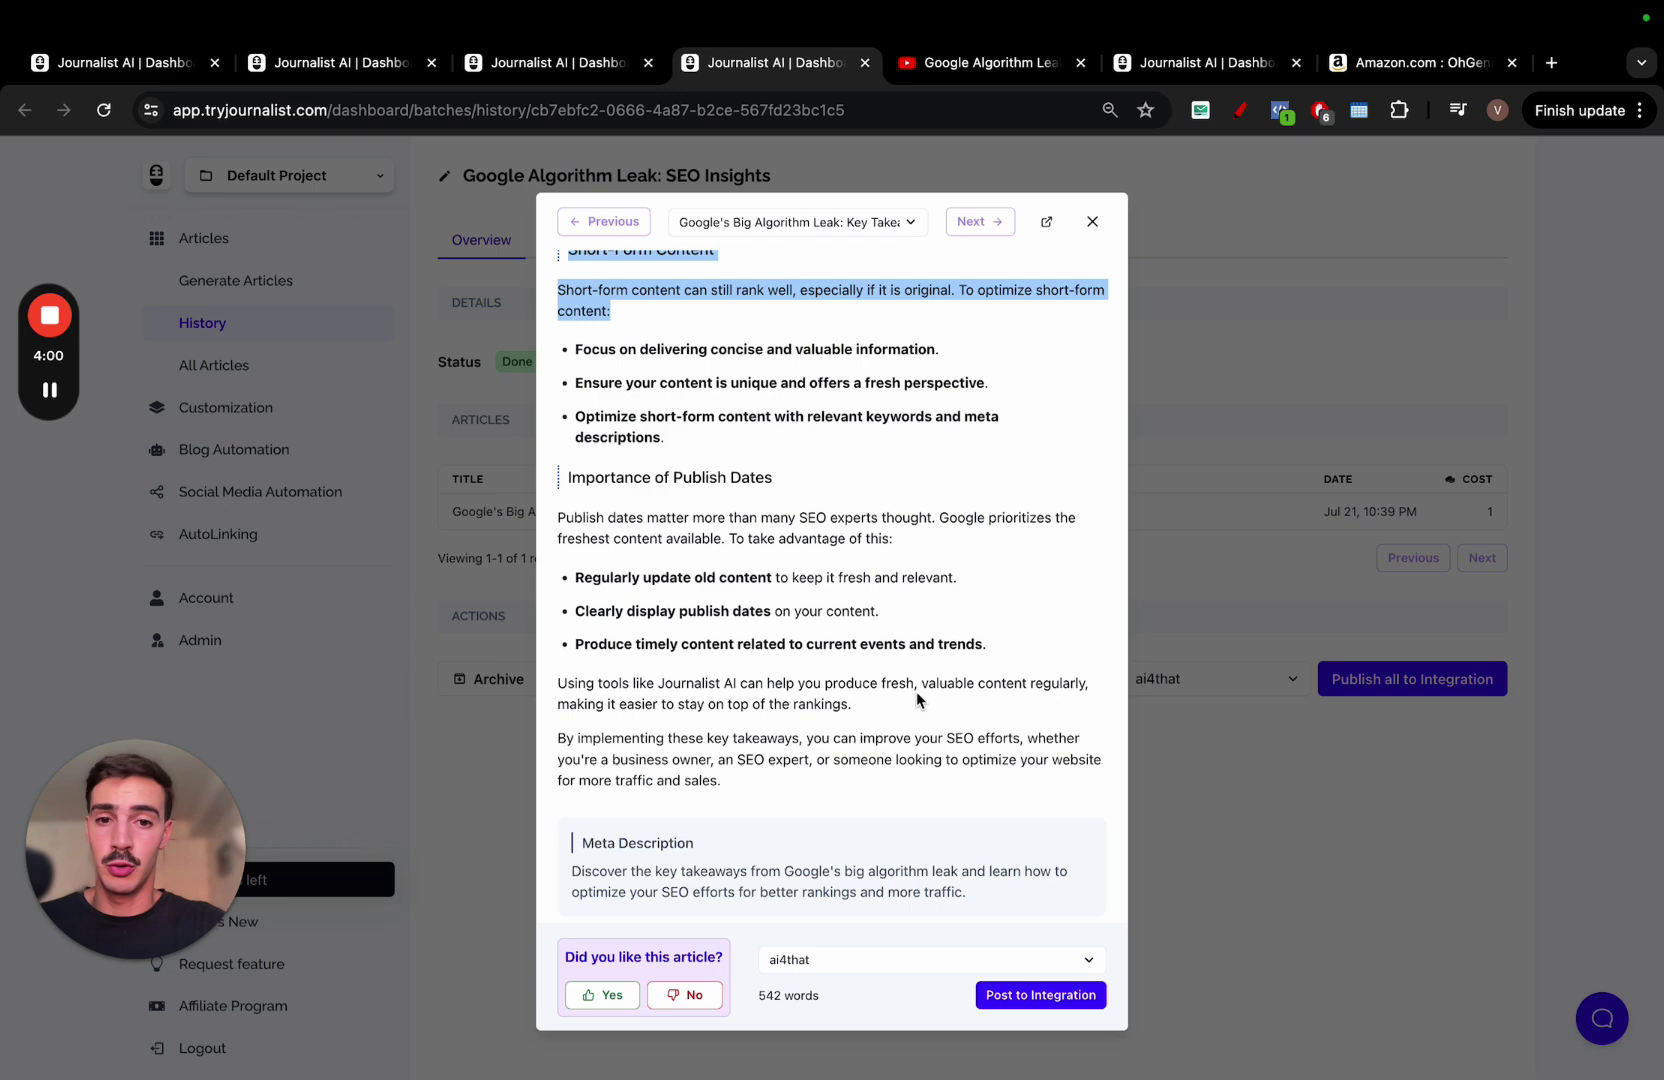
Switch the article type to Amazon Single Product Review.
left_click(143, 75)
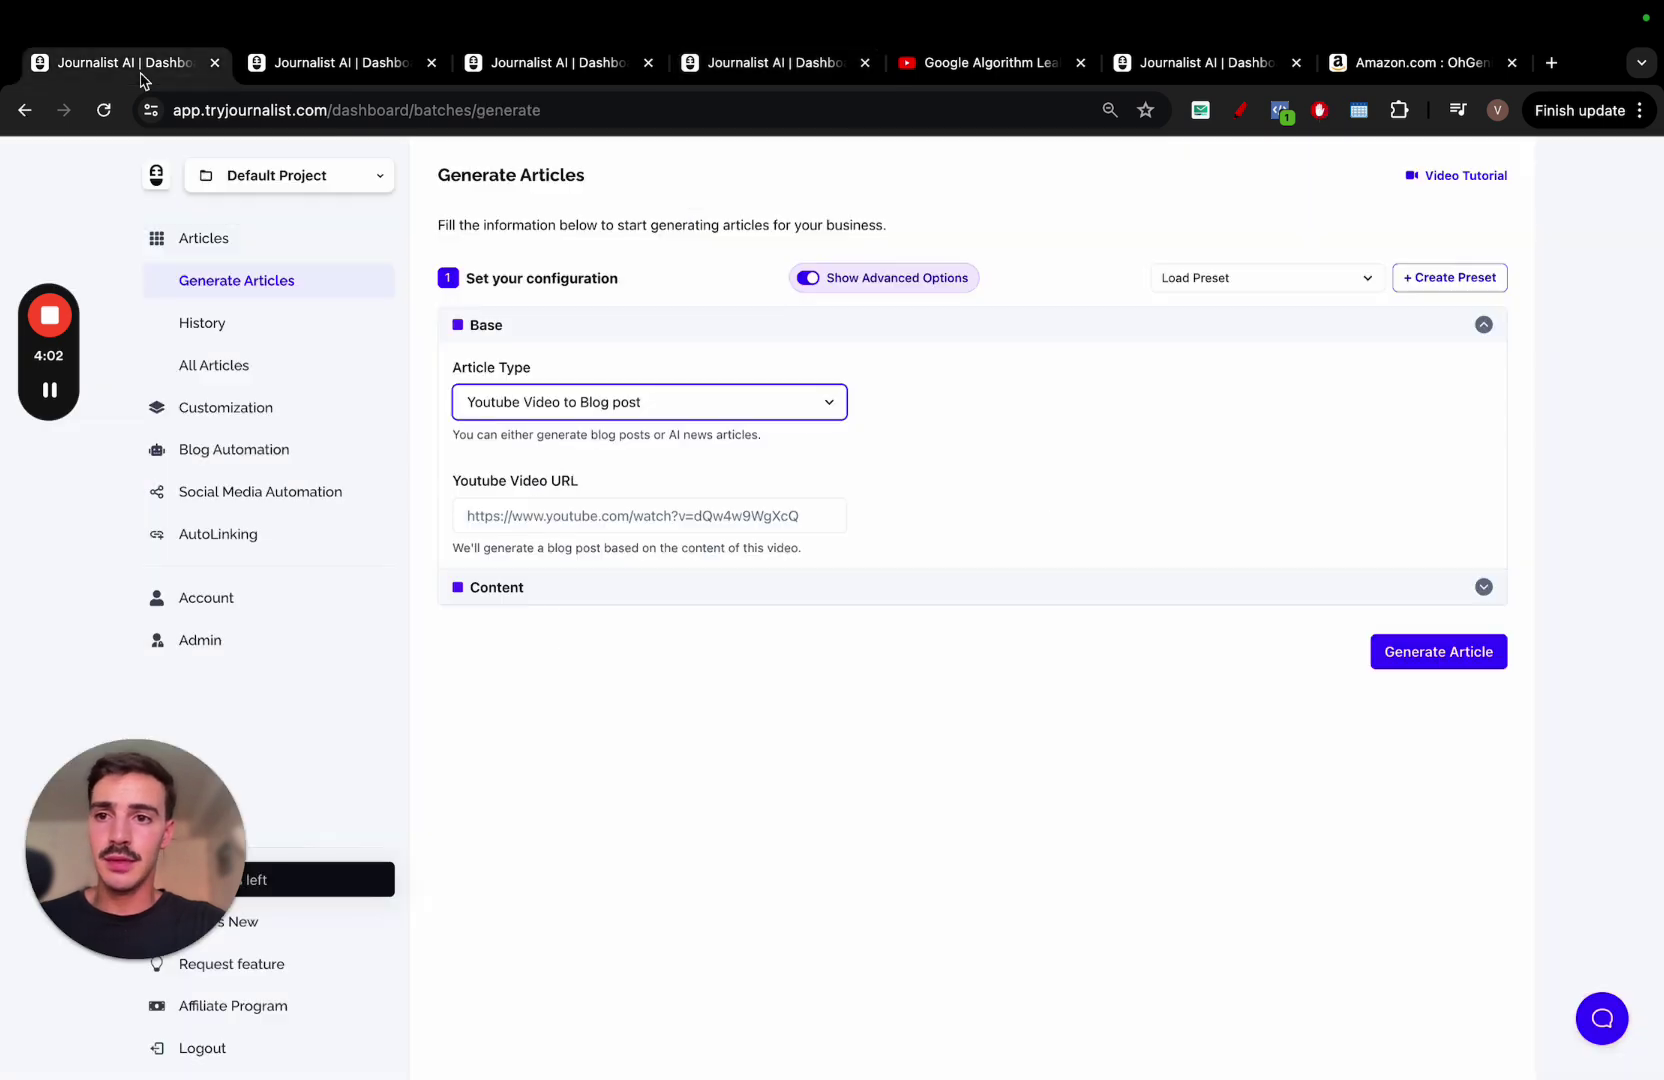
left_click(536, 399)
left_click(540, 425)
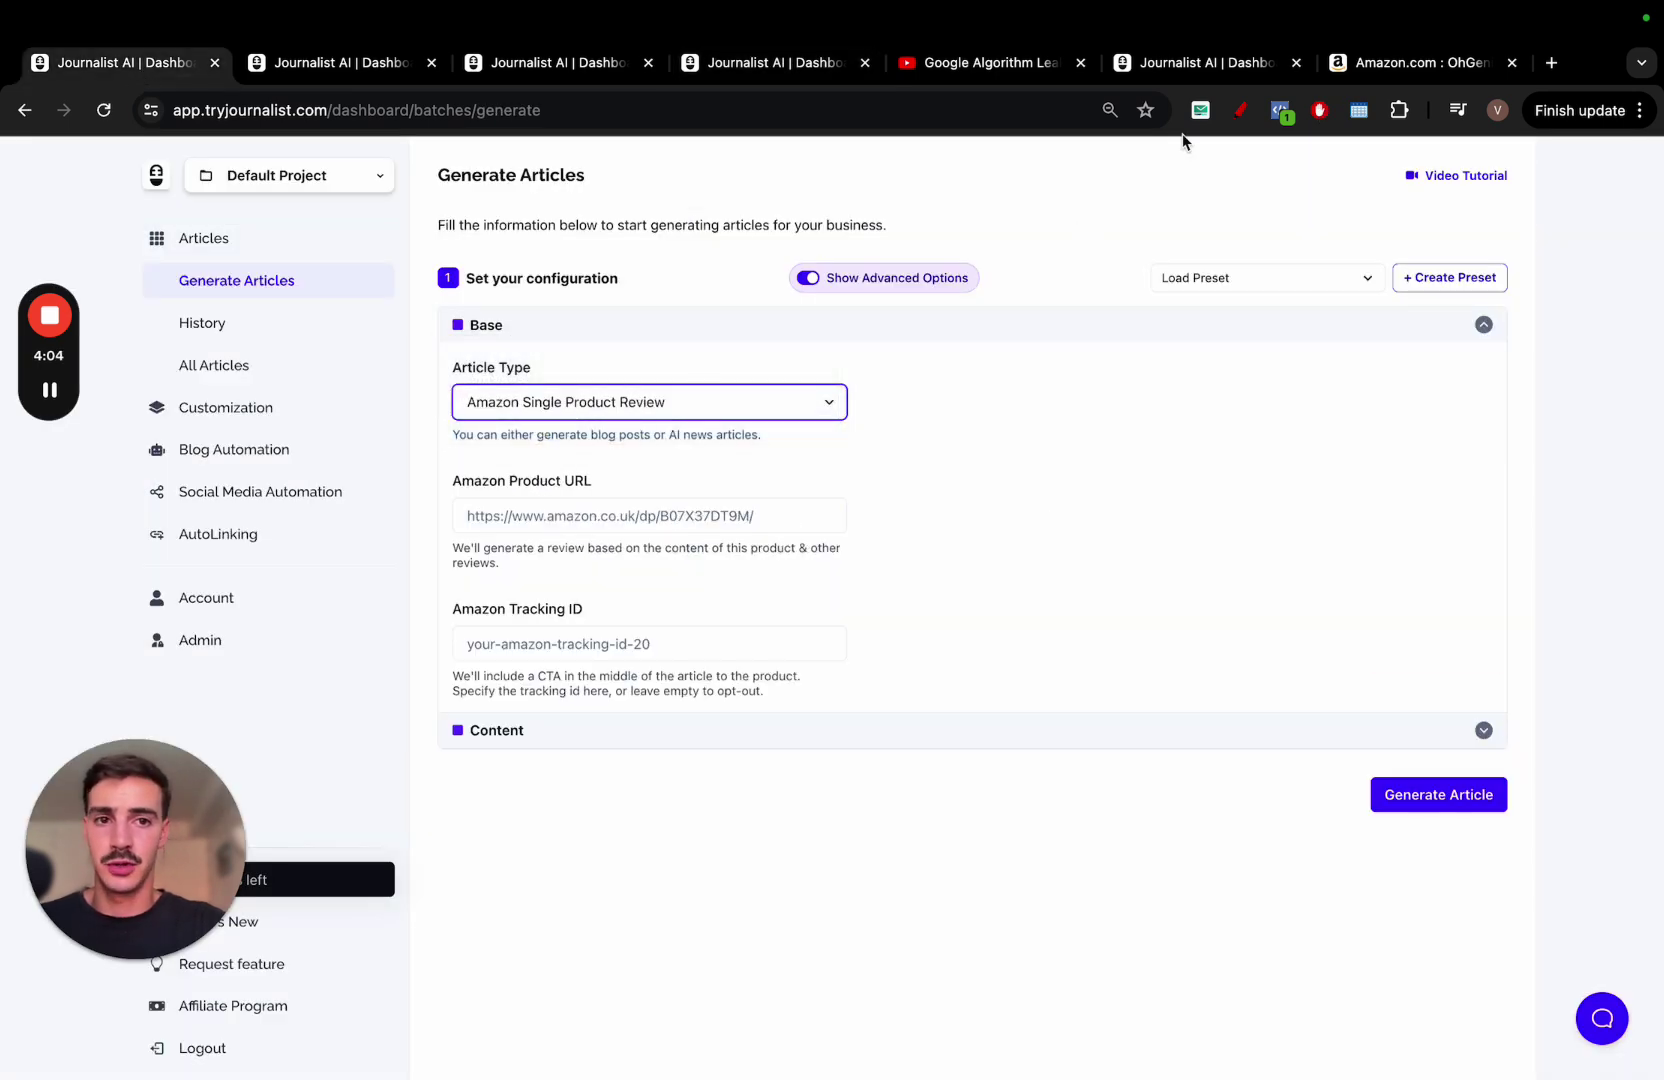
Compare the Amazon dog bed page with its 580-word OhGeni review.
left_click(1410, 61)
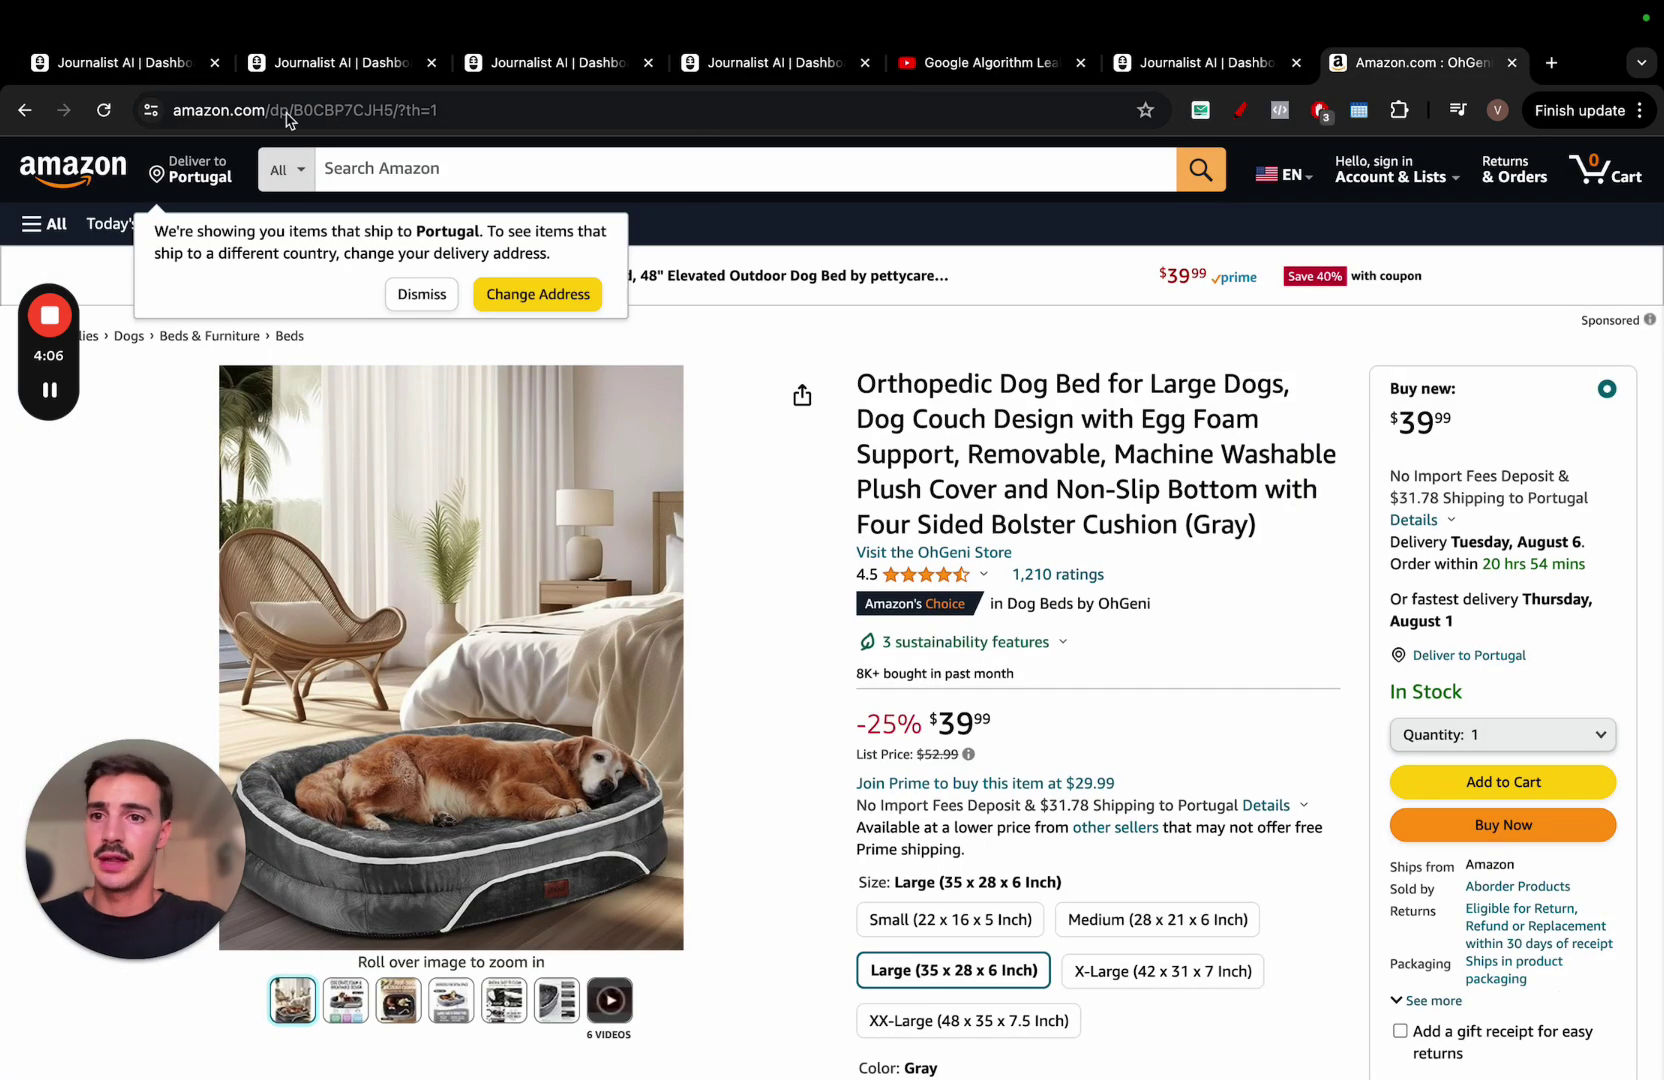
left_click(289, 115)
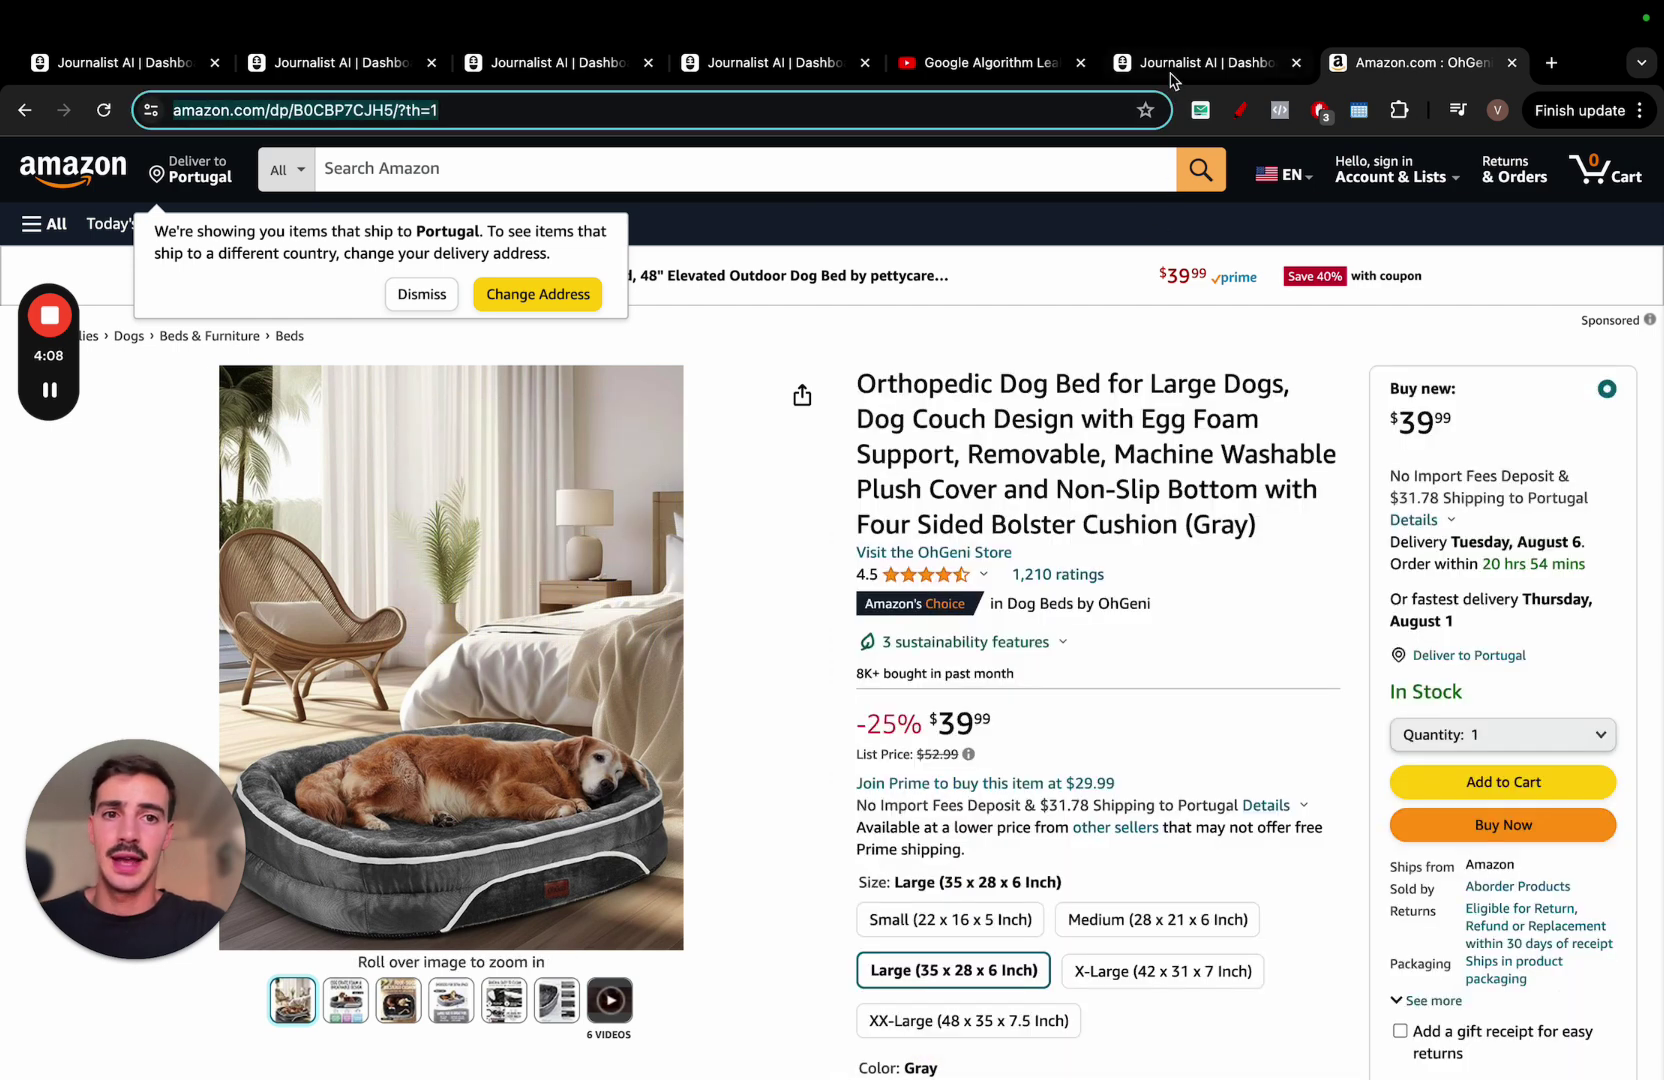
left_click(1171, 65)
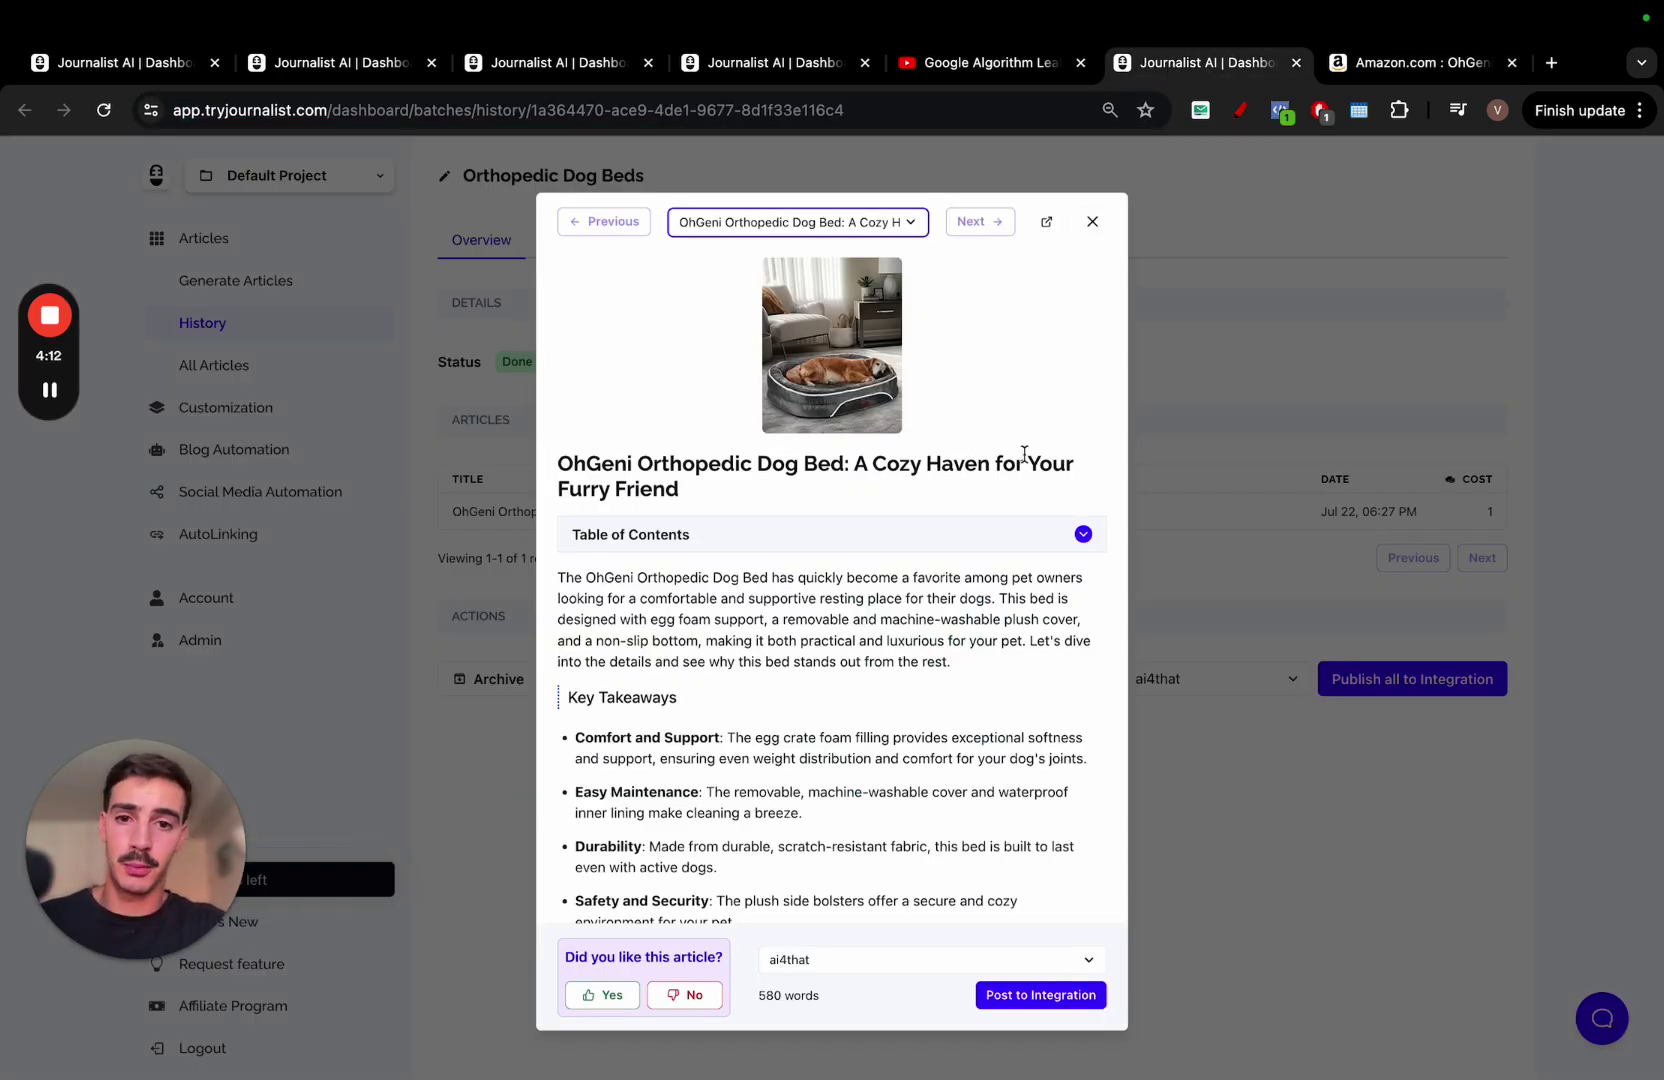
left_click(1360, 72)
left_click(1190, 65)
scroll(941, 388, "down", 1)
left_click(923, 450)
scroll(913, 470, "down", 5)
scroll(913, 470, "down", 1)
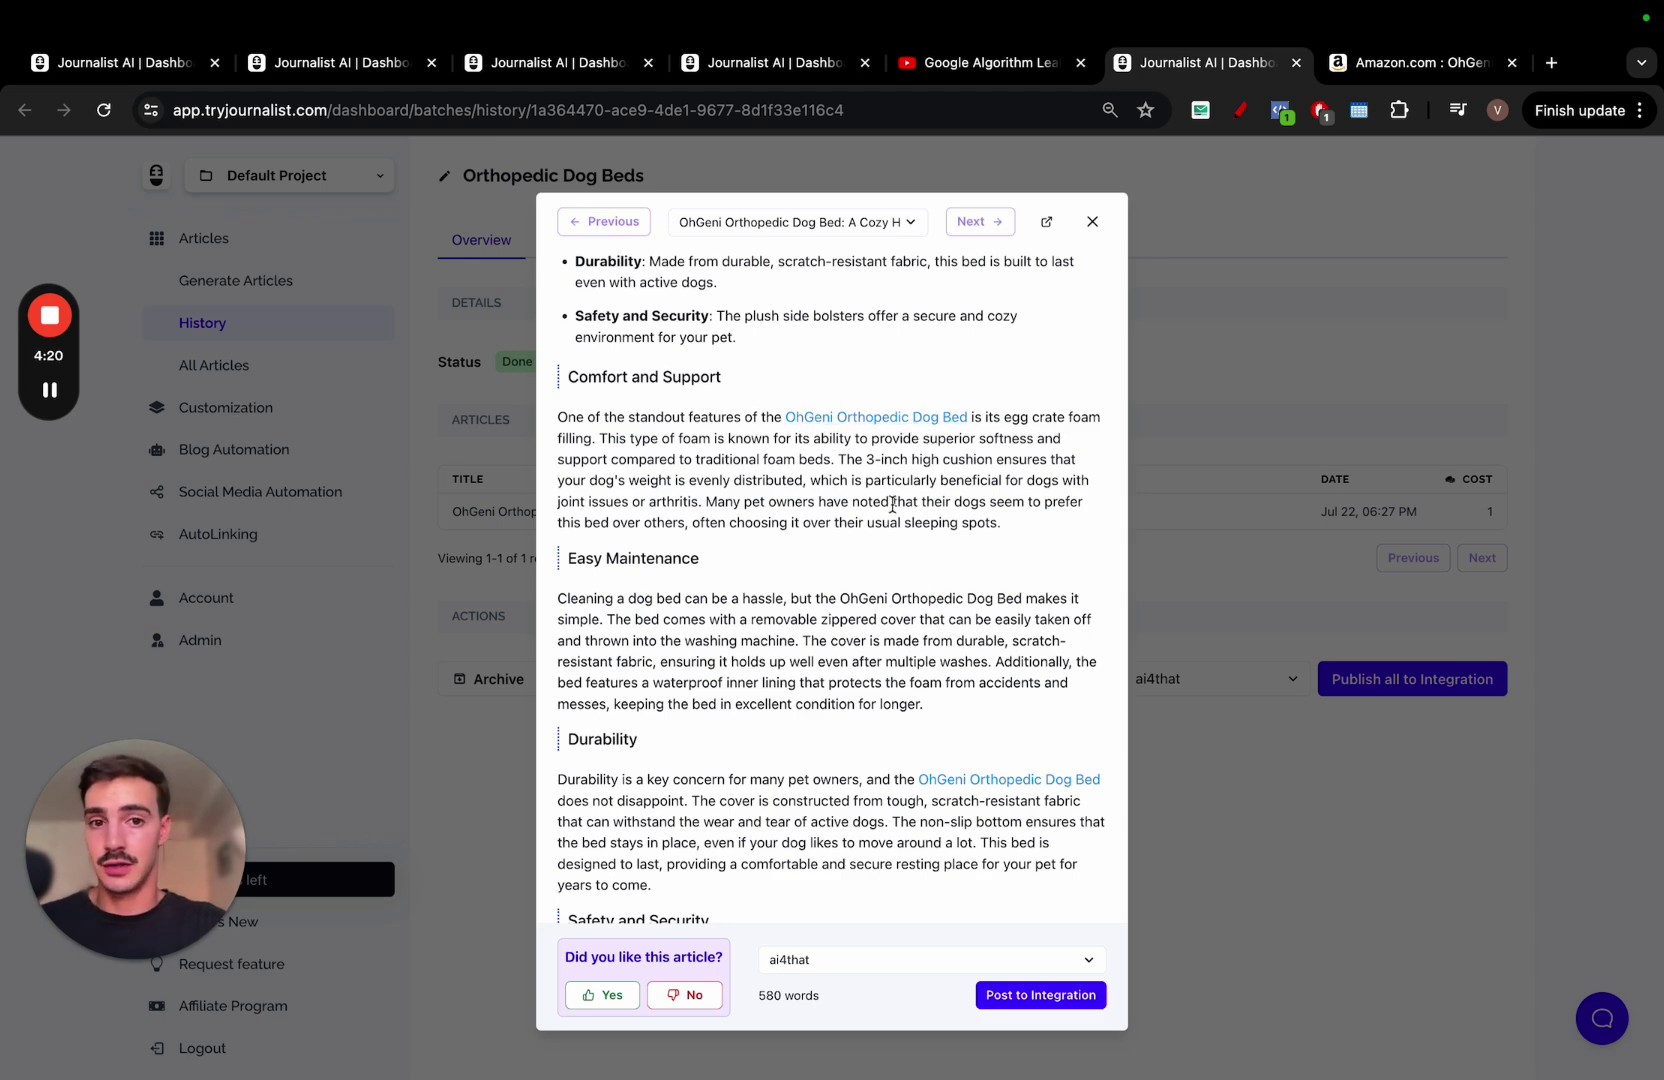
scroll(892, 505, "down", 1)
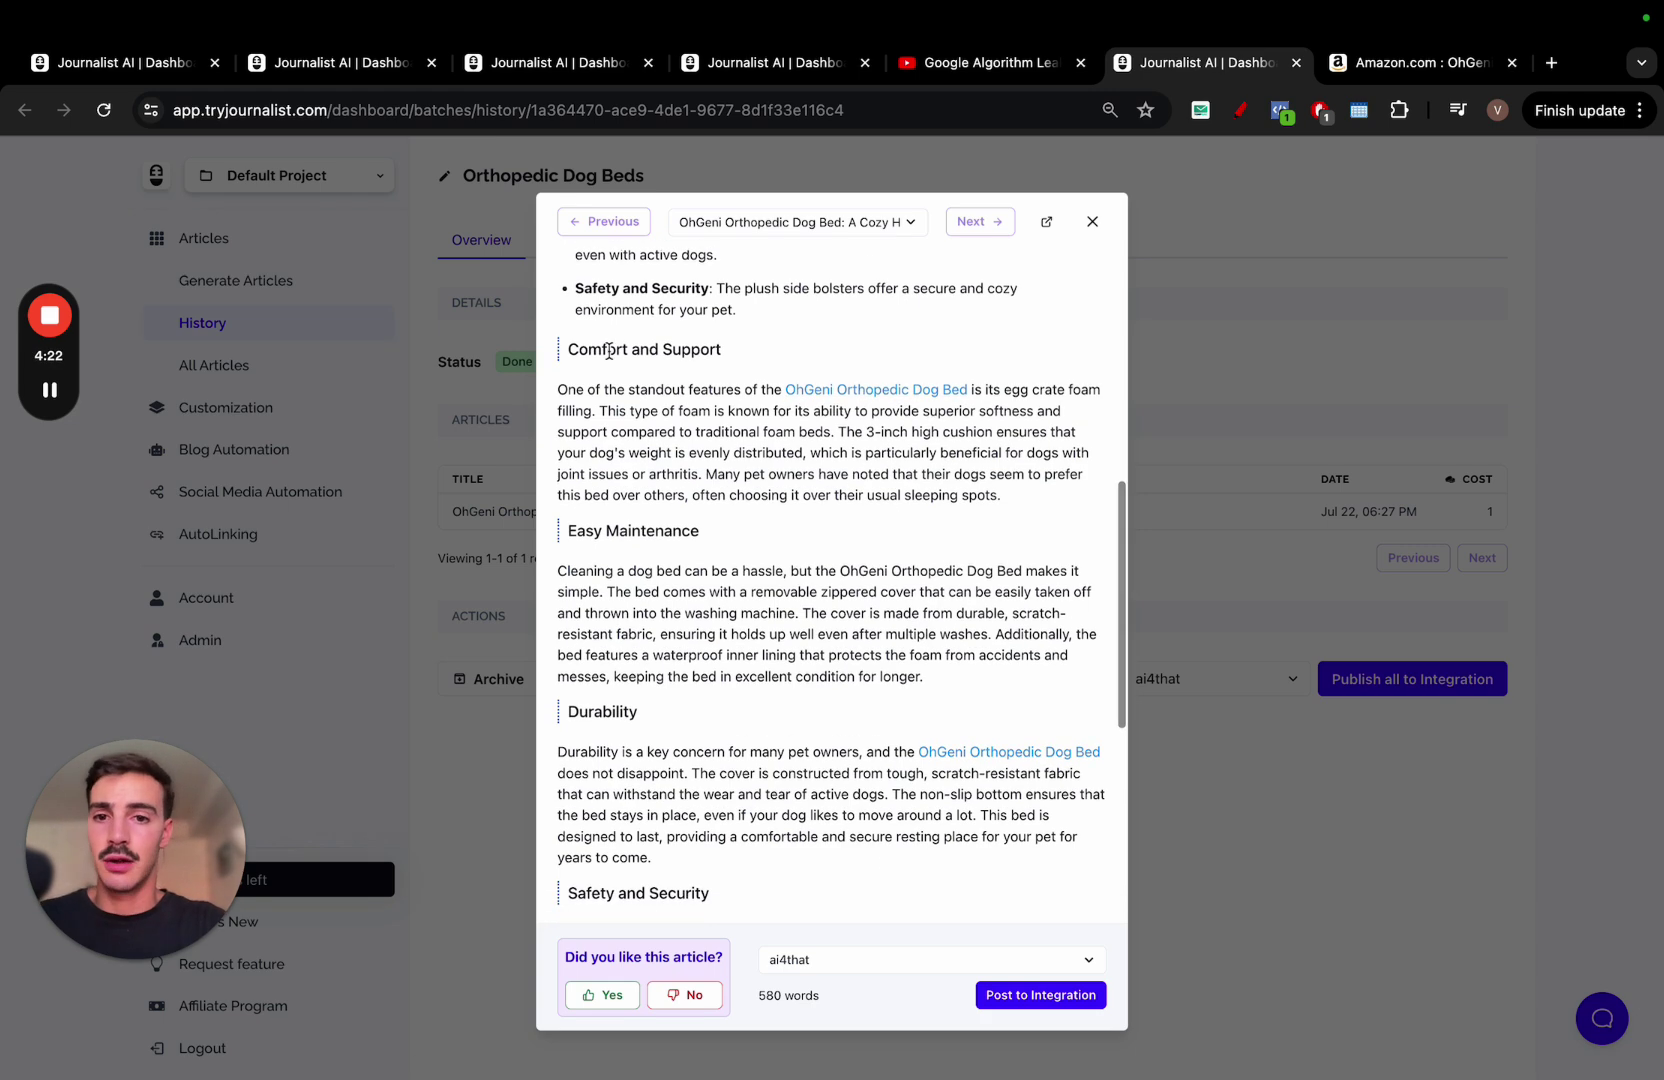
left_click_drag(606, 349, 751, 351)
left_click_drag(608, 531, 745, 544)
scroll(632, 550, "down", 3)
scroll(638, 531, "down", 3)
left_click_drag(636, 445, 677, 445)
scroll(660, 578, "down", 1)
scroll(660, 578, "down", 1)
scroll(806, 569, "up", 15)
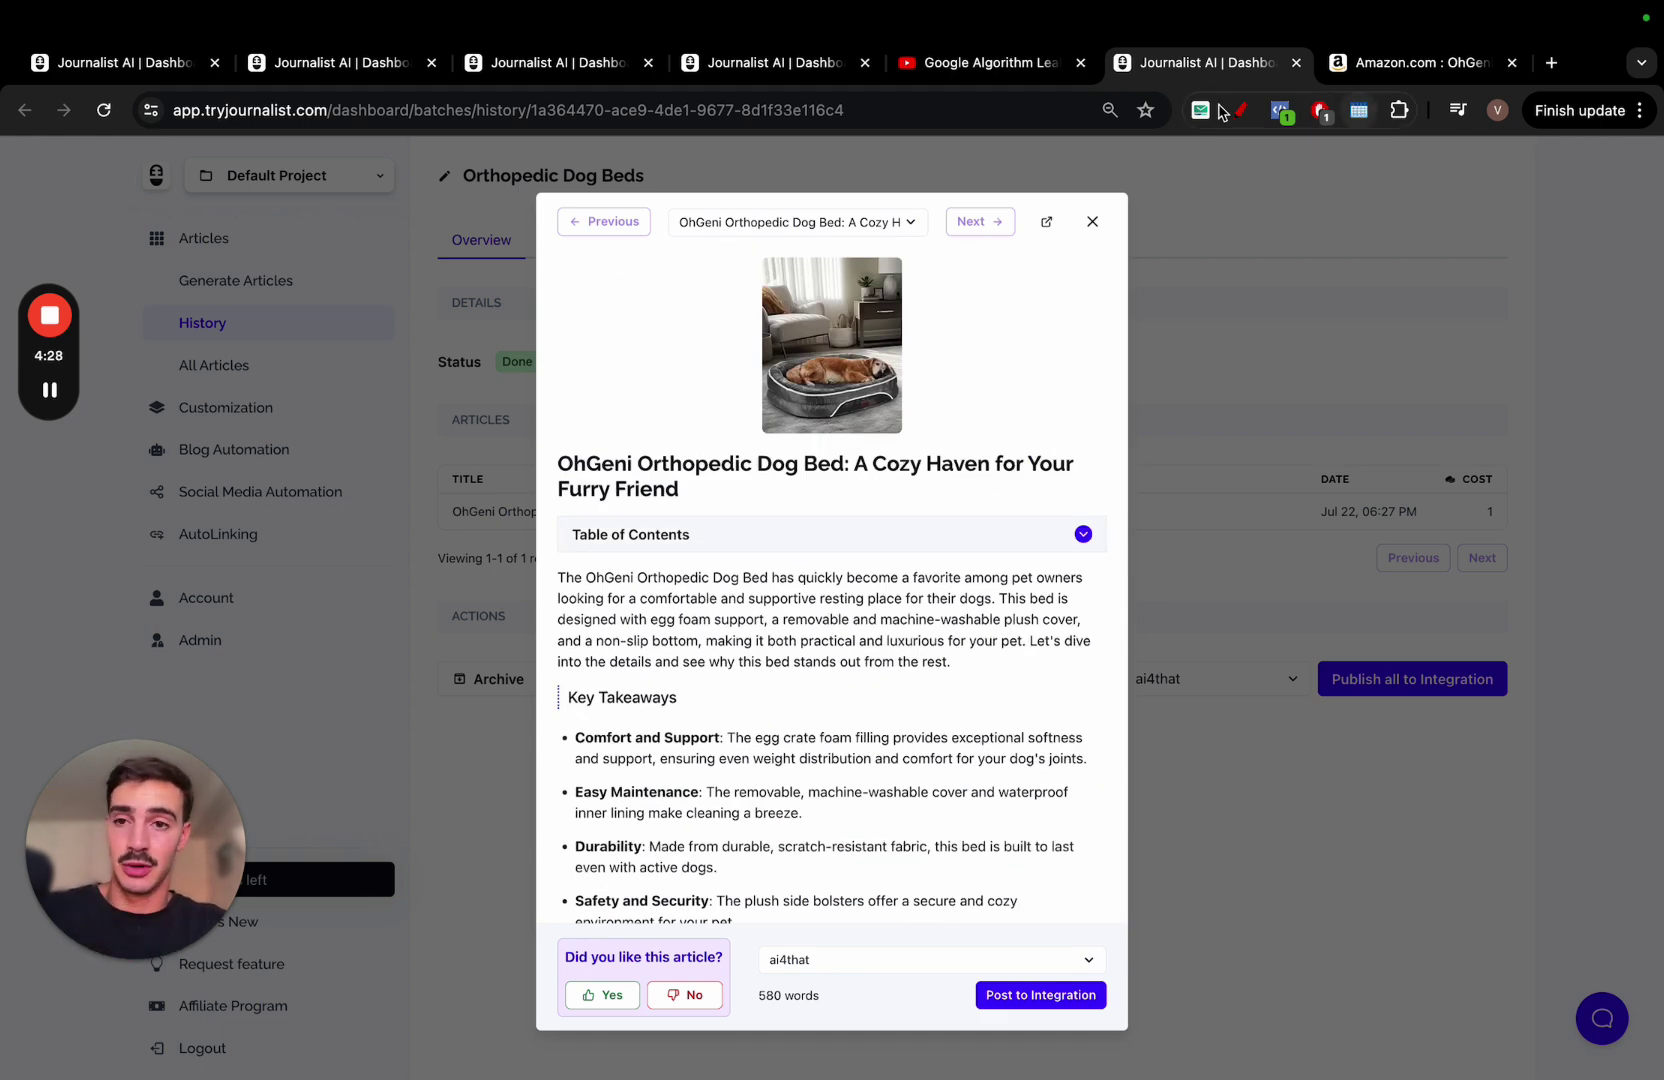
left_click(120, 62)
left_click(572, 402)
Keep SEO Article, collapse Base settings, and leave the quantity at 1 article.
left_click(595, 333)
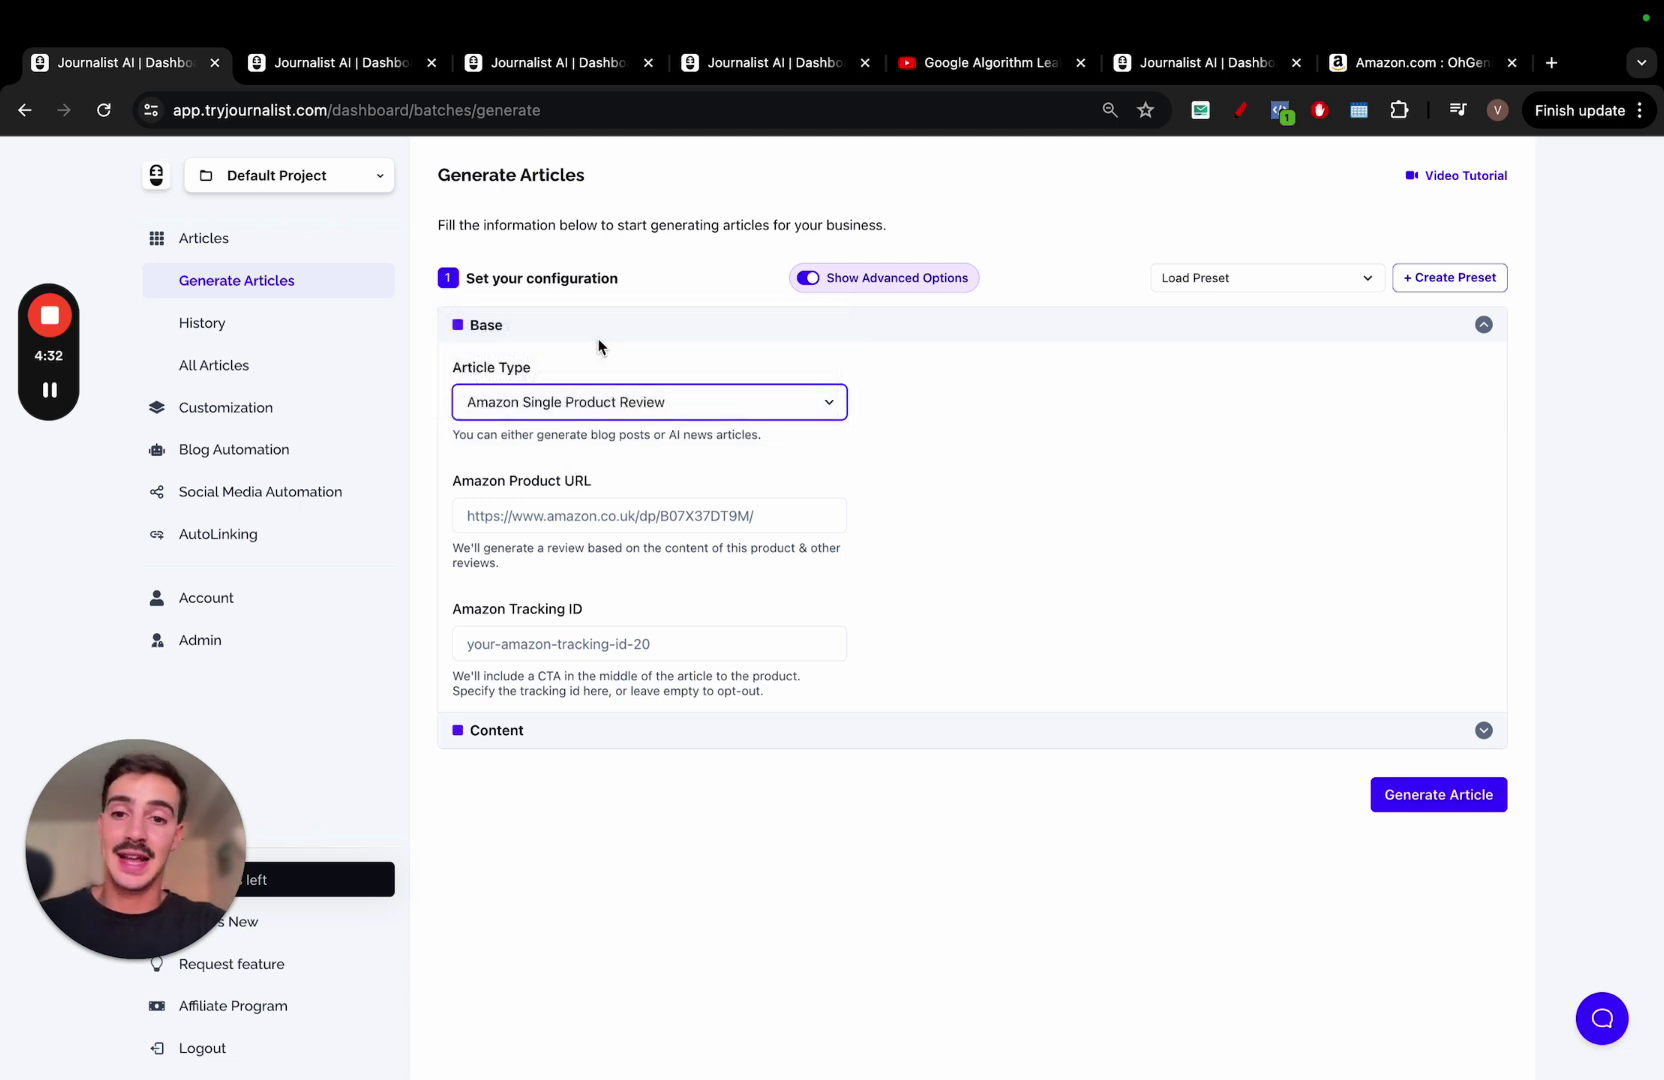
left_click(701, 336)
left_click_drag(437, 245, 406, 729)
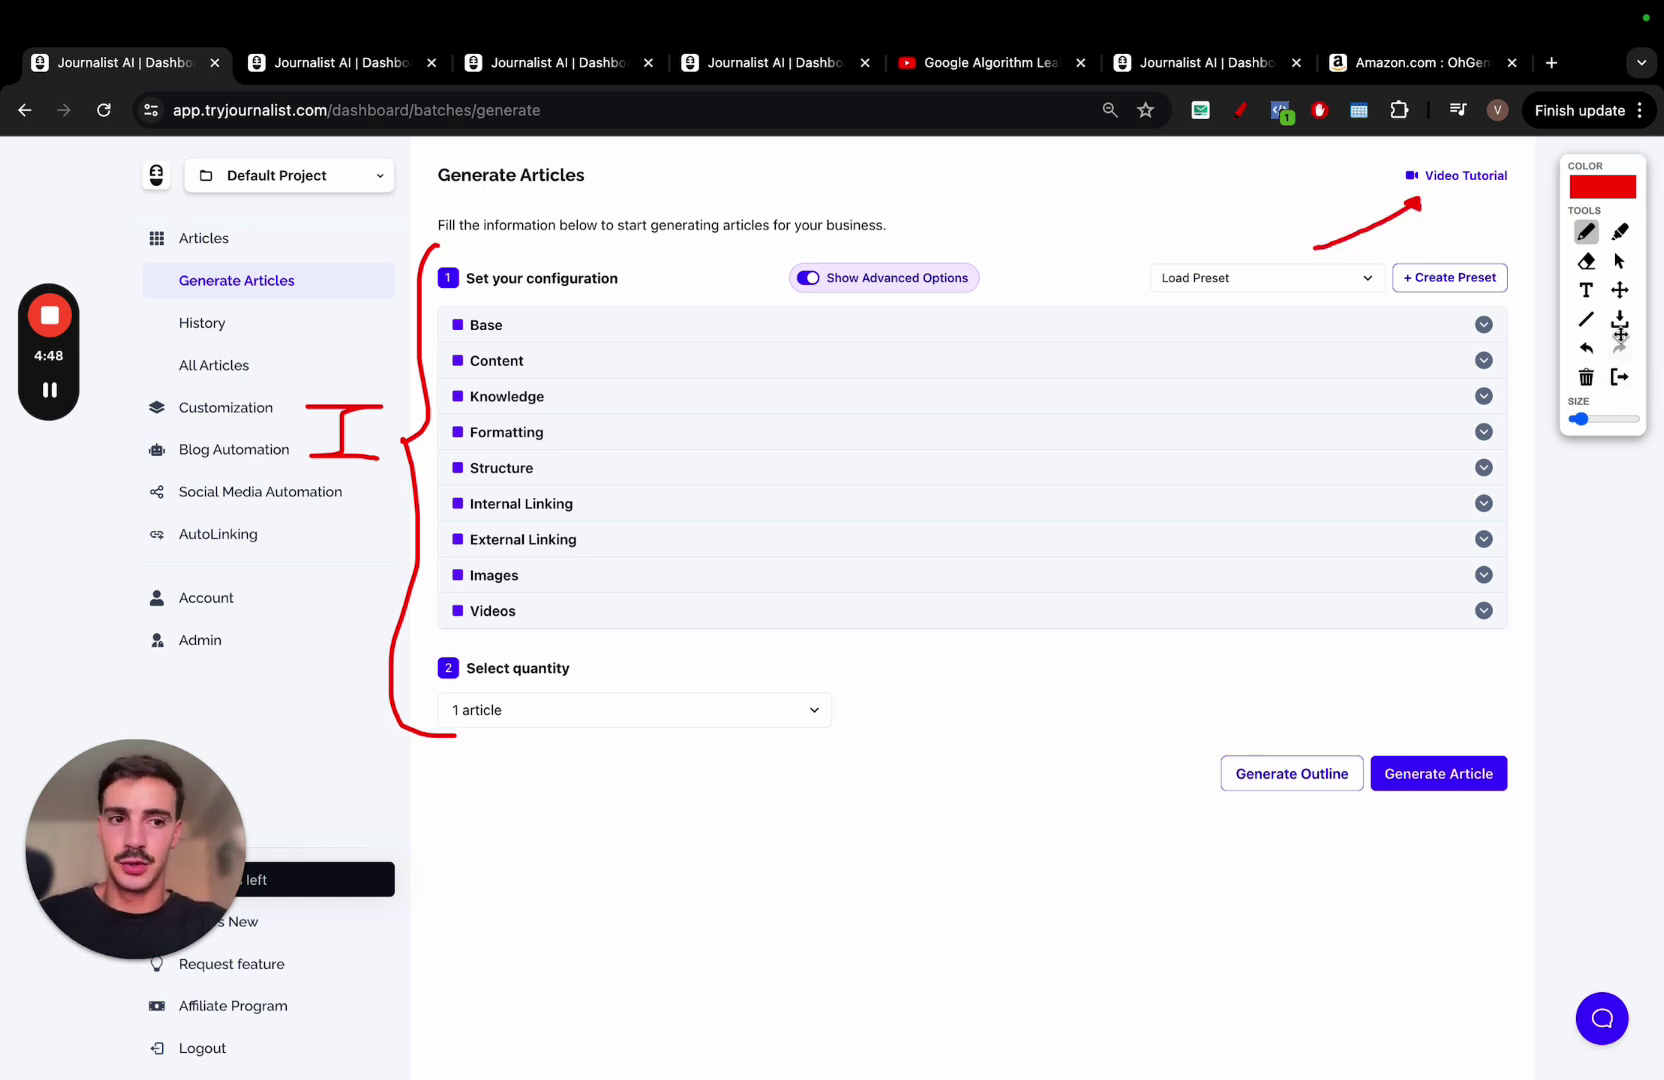
left_click(1620, 377)
left_click(532, 709)
left_click(926, 765)
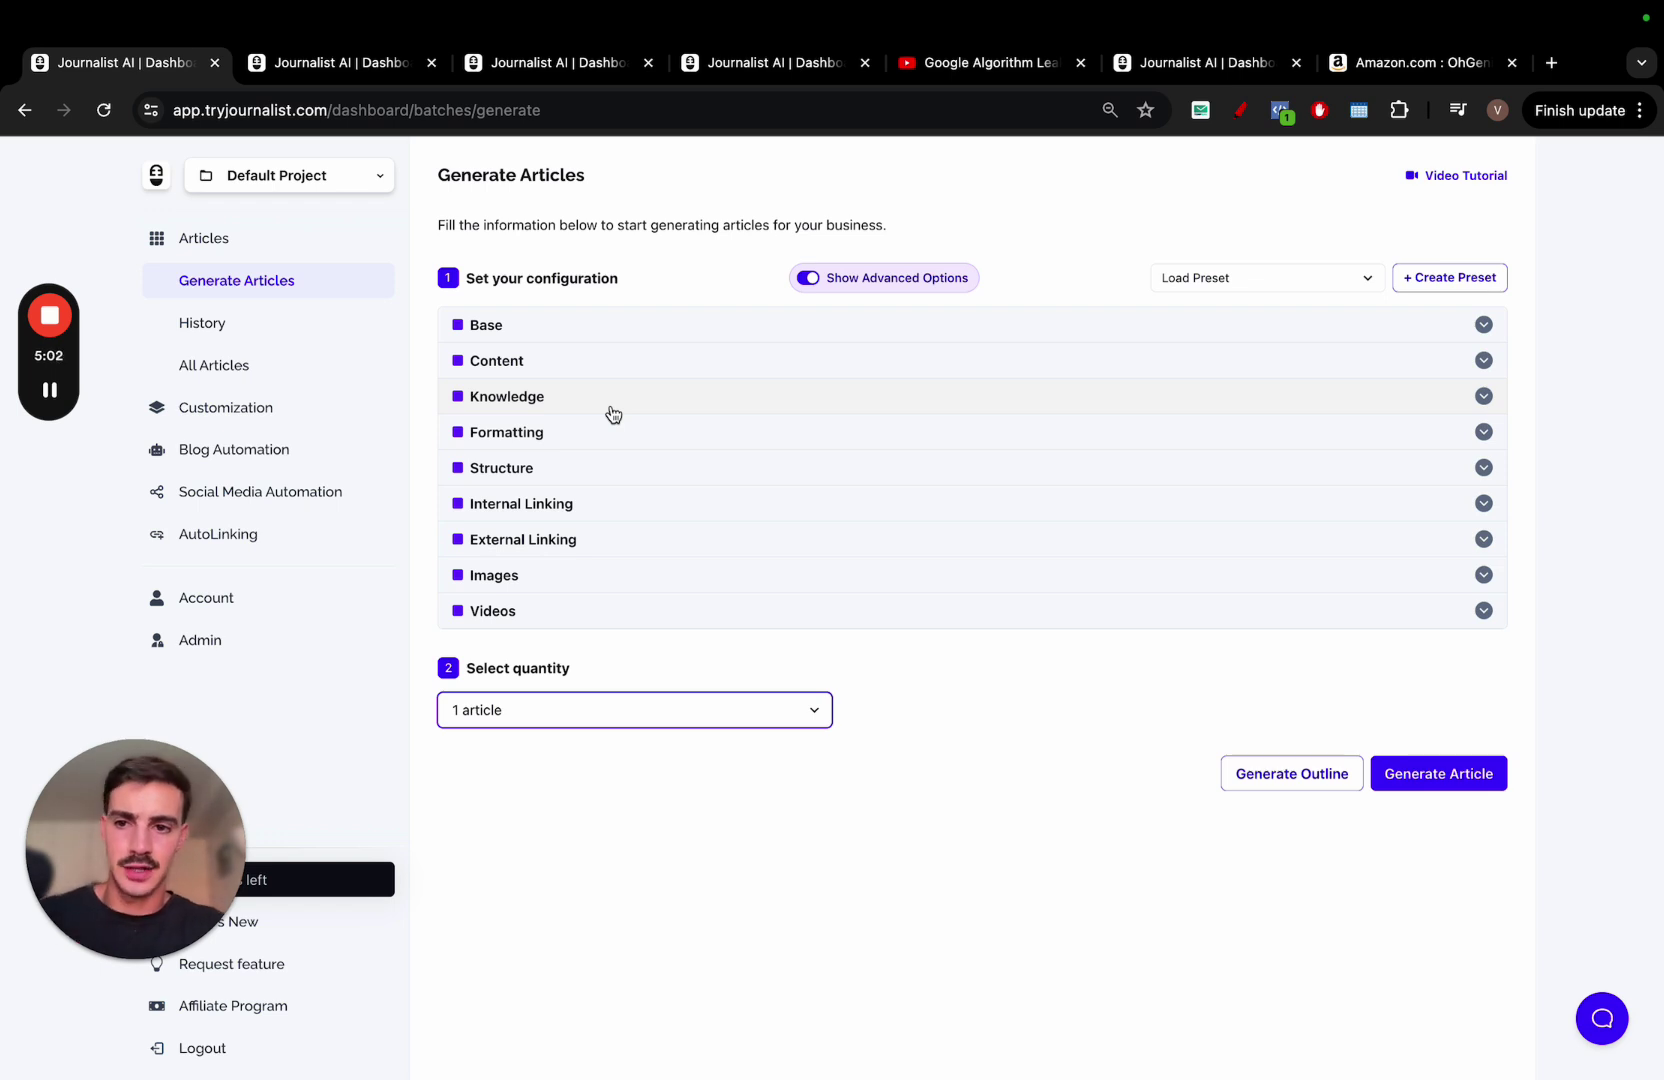
Go to Blog Automation Integrations and start a new integration.
left_click(335, 449)
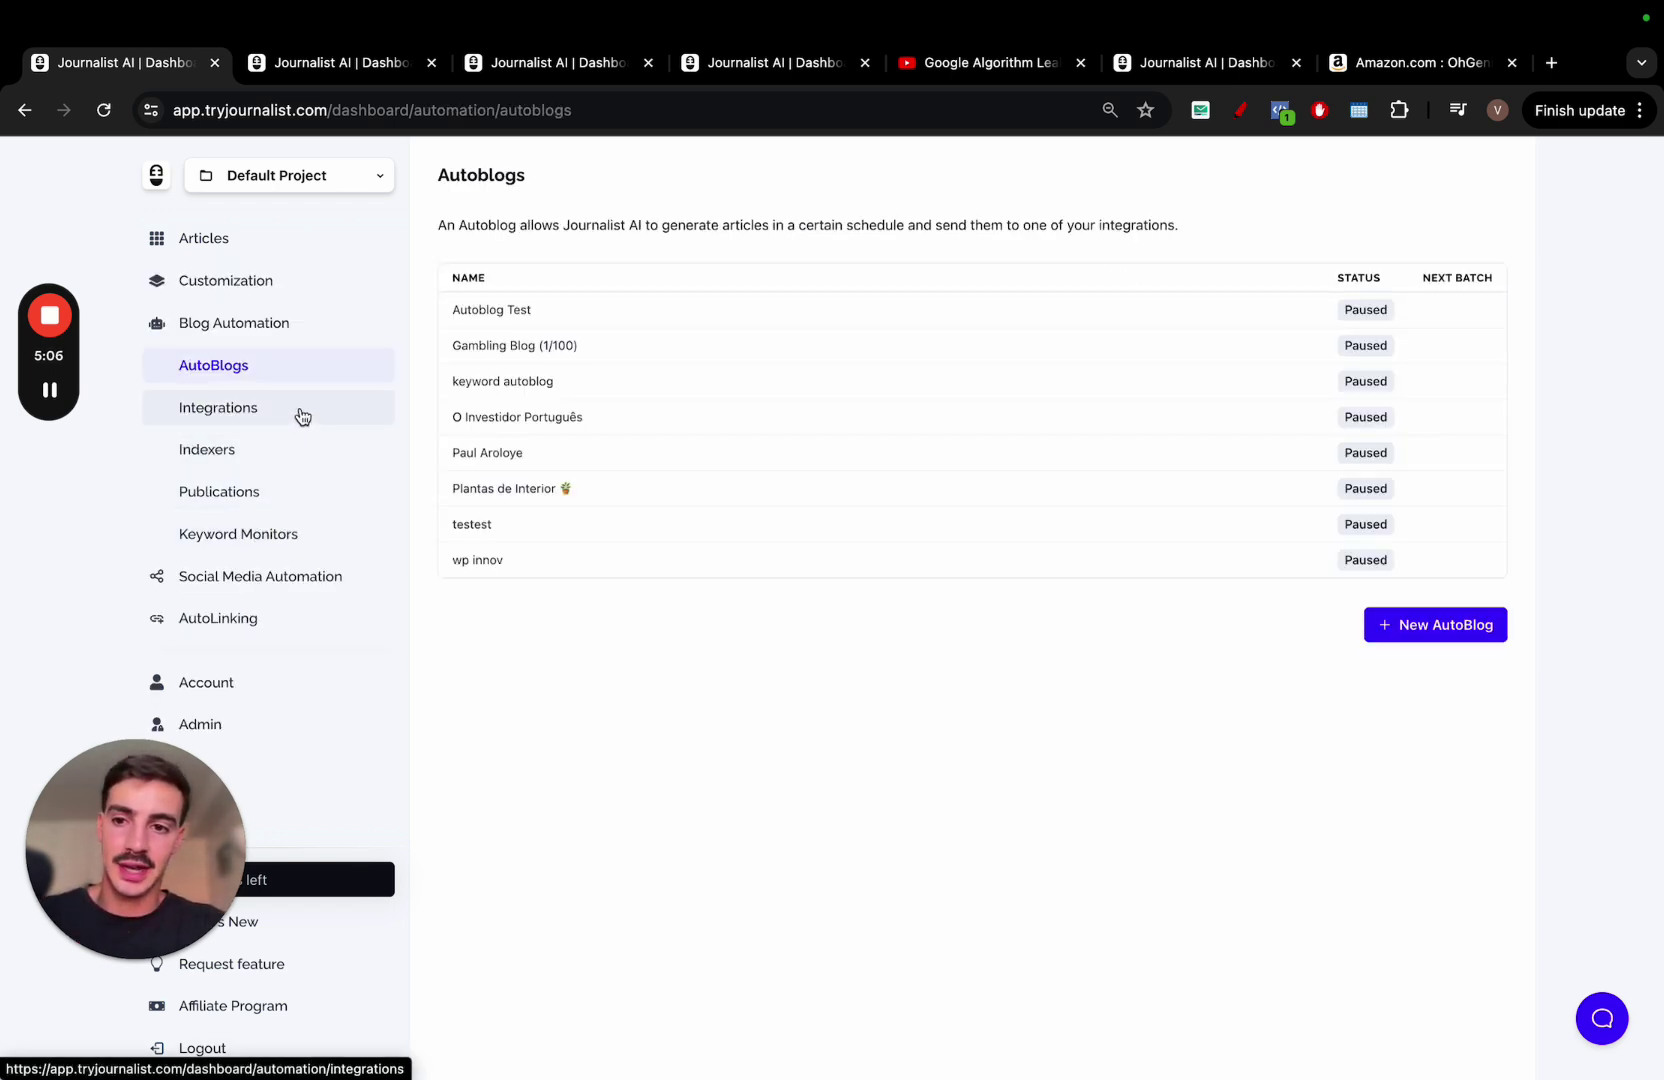
left_click(300, 411)
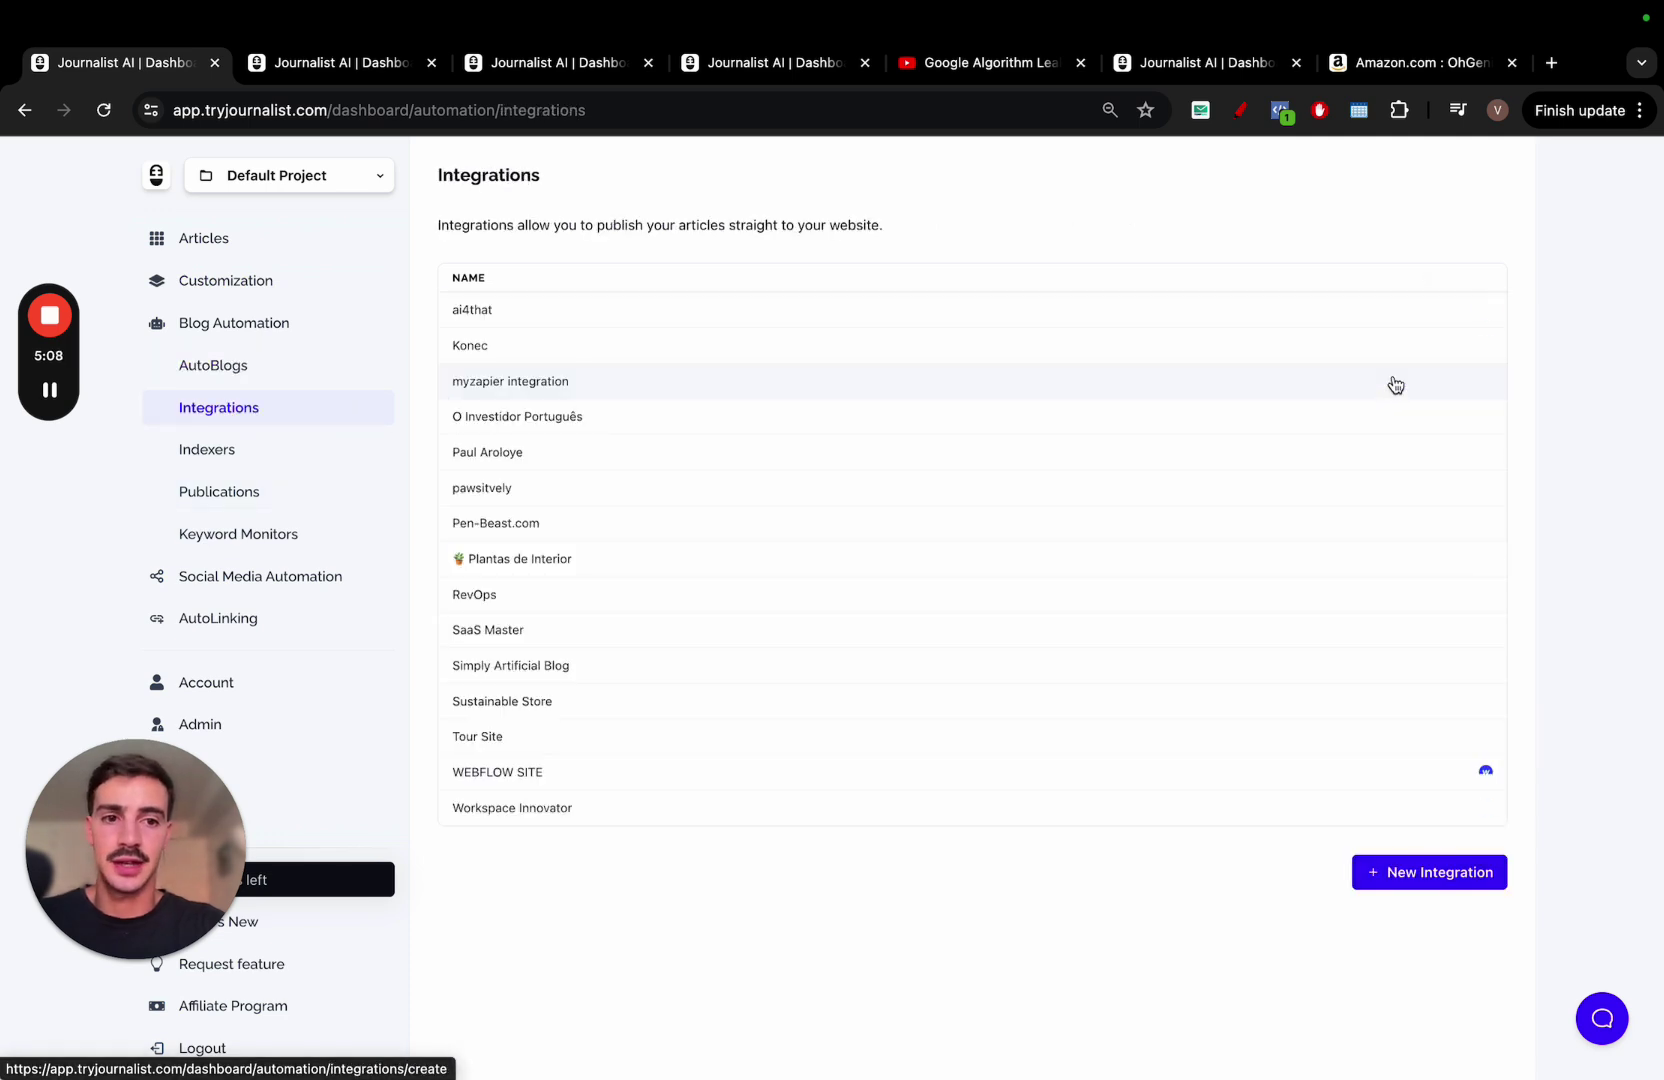
left_click(1388, 872)
Try the Shopify, Ghost, Wix, Webflow and Blogger tiles, ending on Squarespace.
left_click(736, 401)
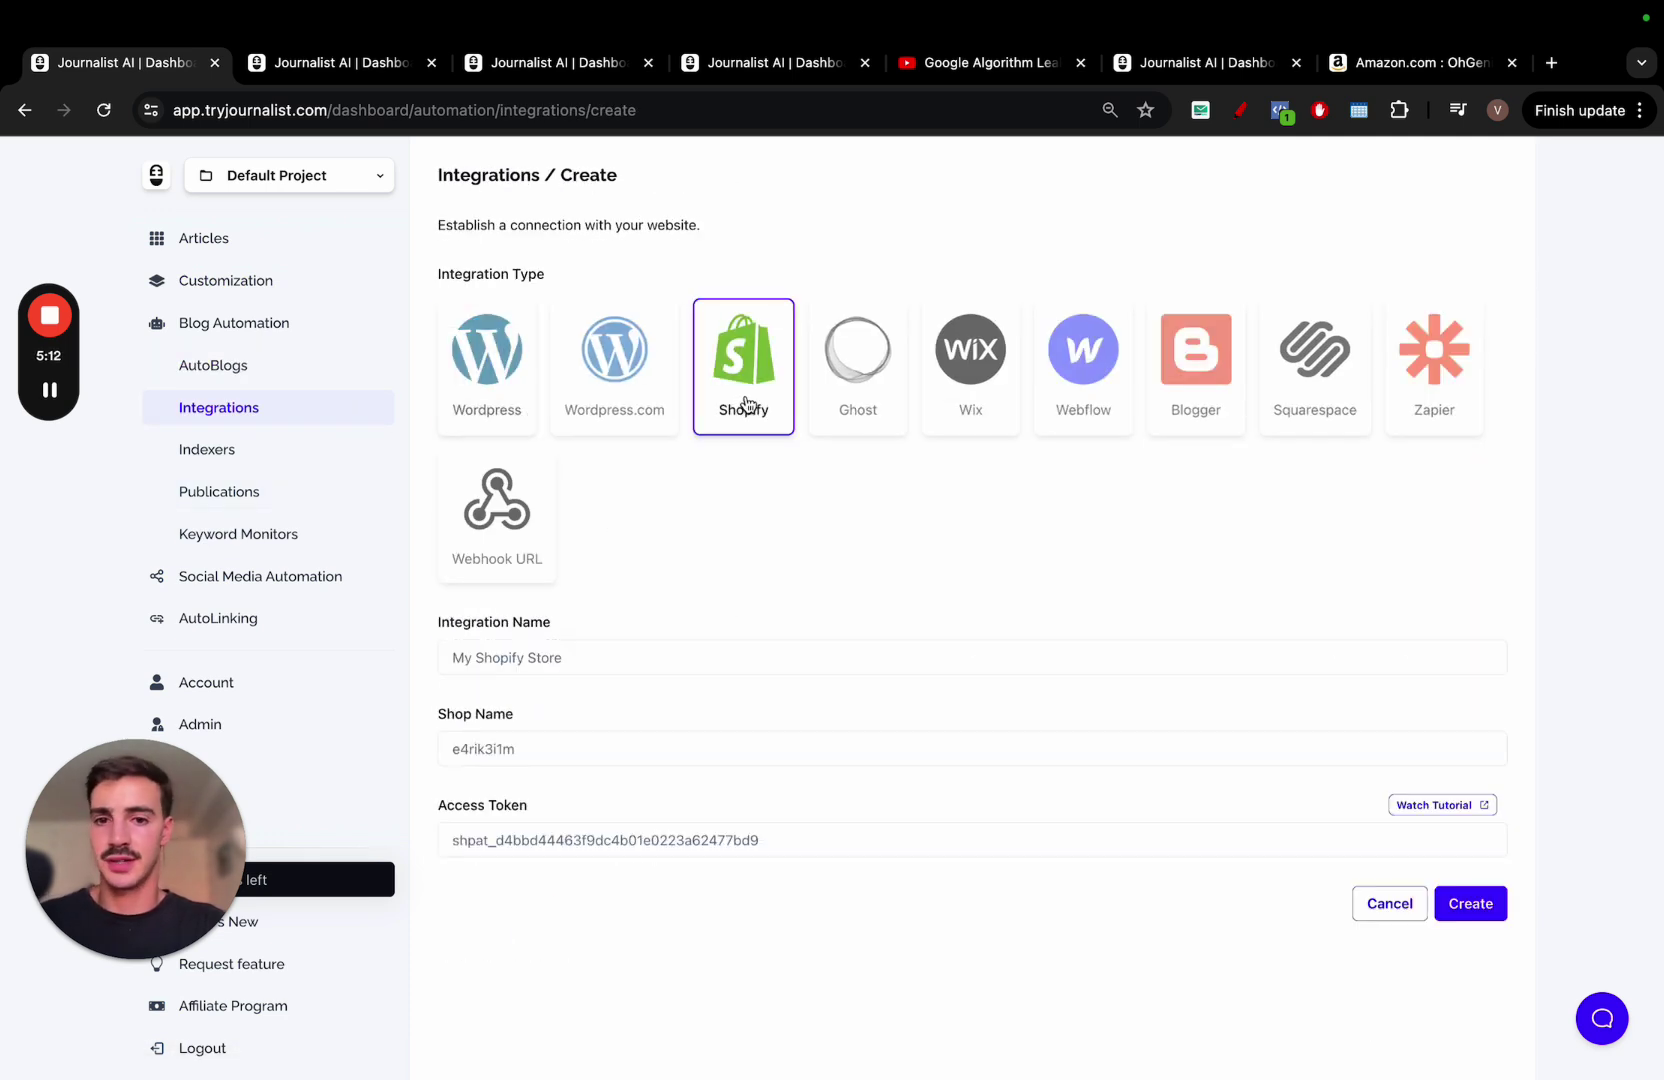
left_click(855, 398)
left_click(967, 393)
left_click(1092, 393)
left_click(1199, 390)
left_click(1326, 403)
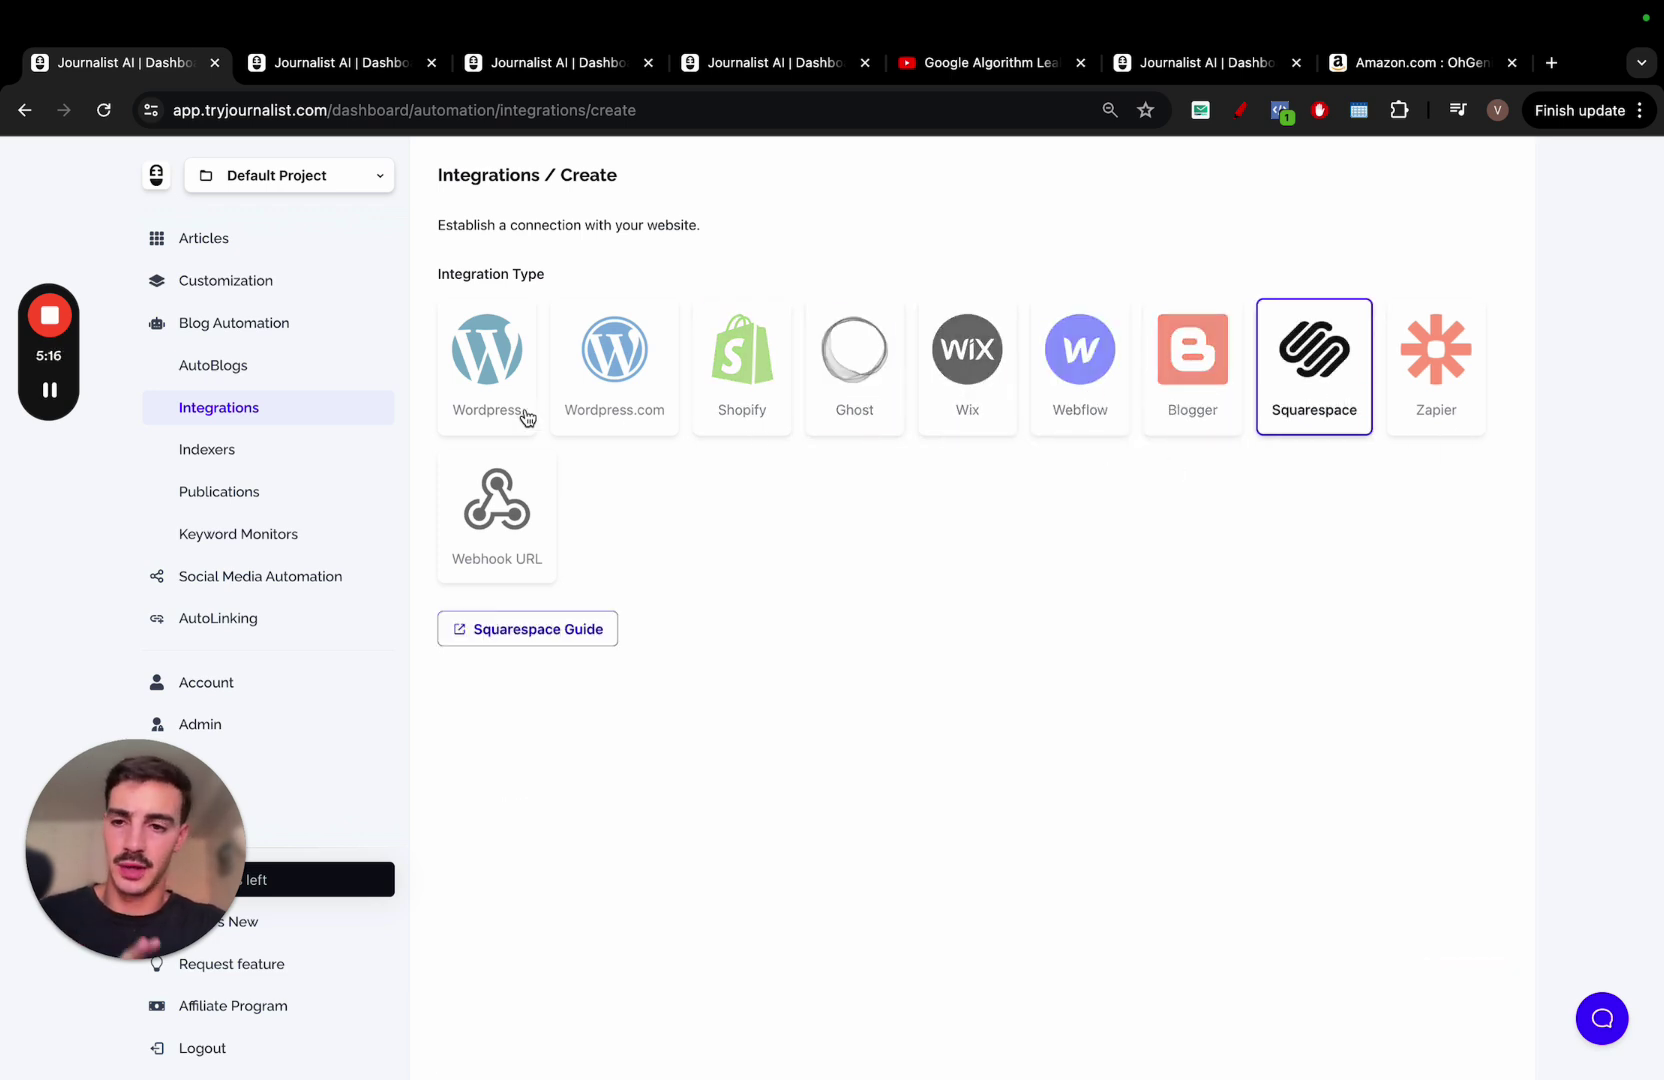
Start a new AutoBlog with quantity 150 and interval Every day.
left_click(265, 377)
left_click(1440, 627)
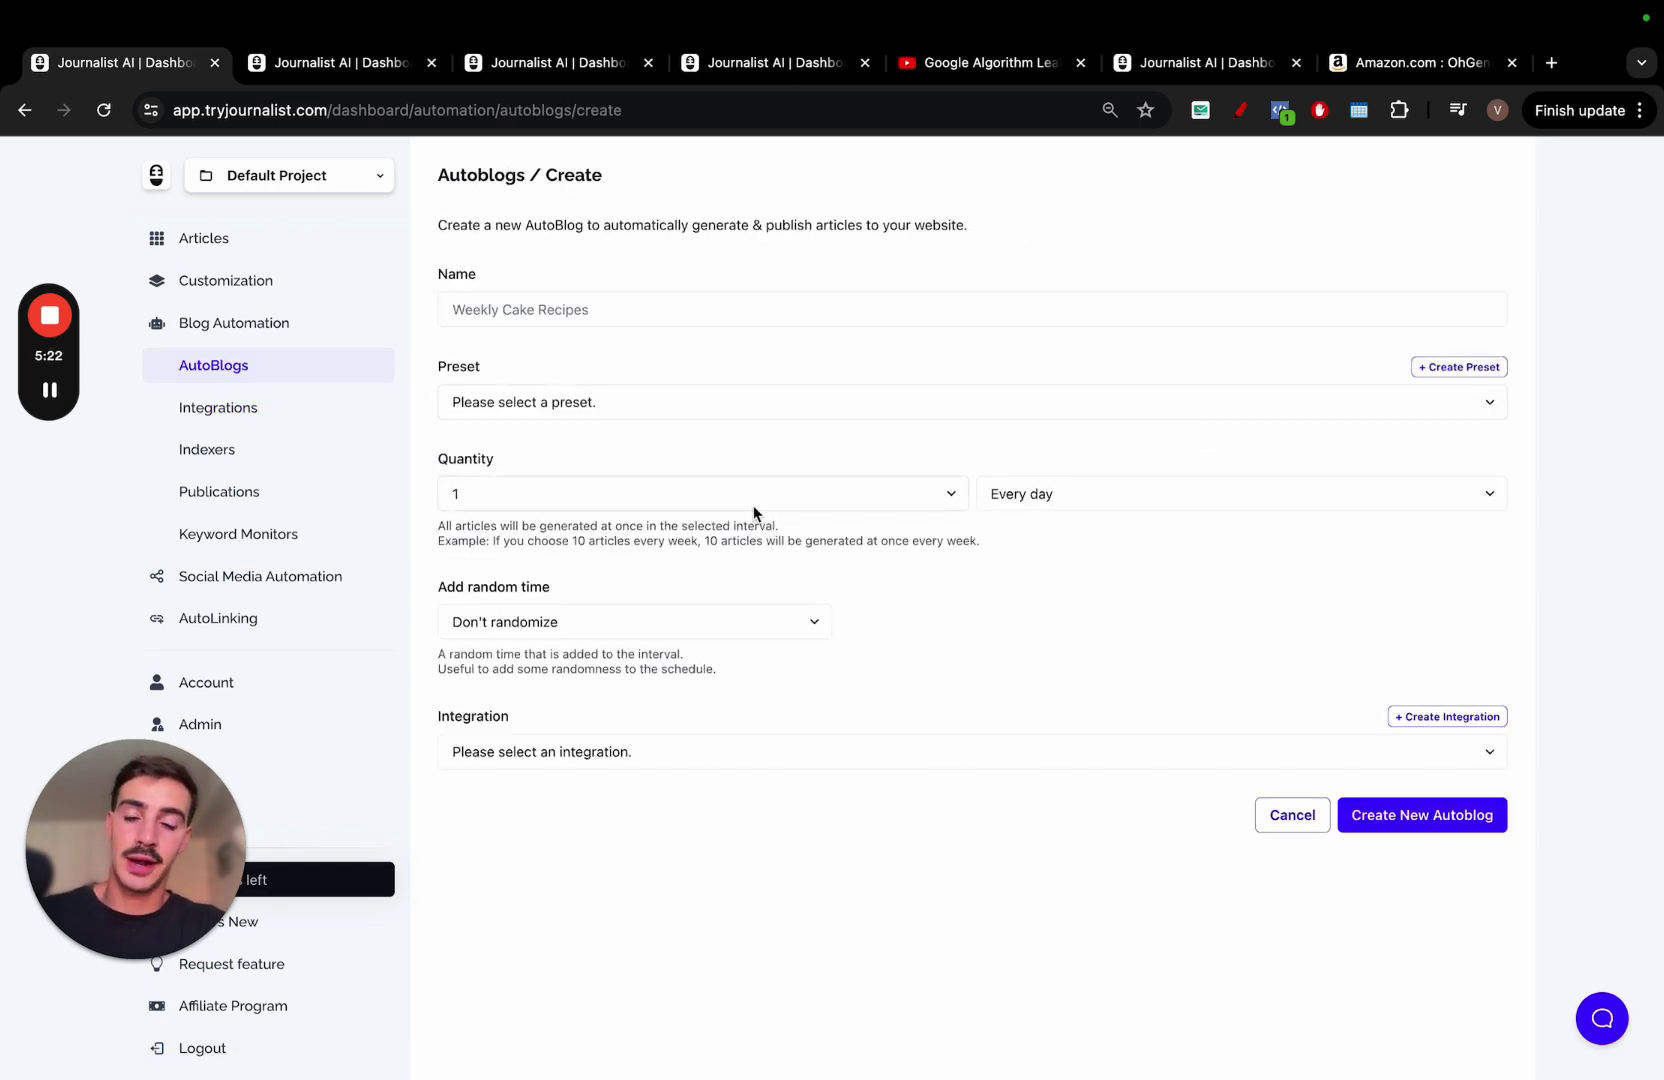
left_click(753, 494)
left_click(1079, 558)
type("150")
left_click(1096, 505)
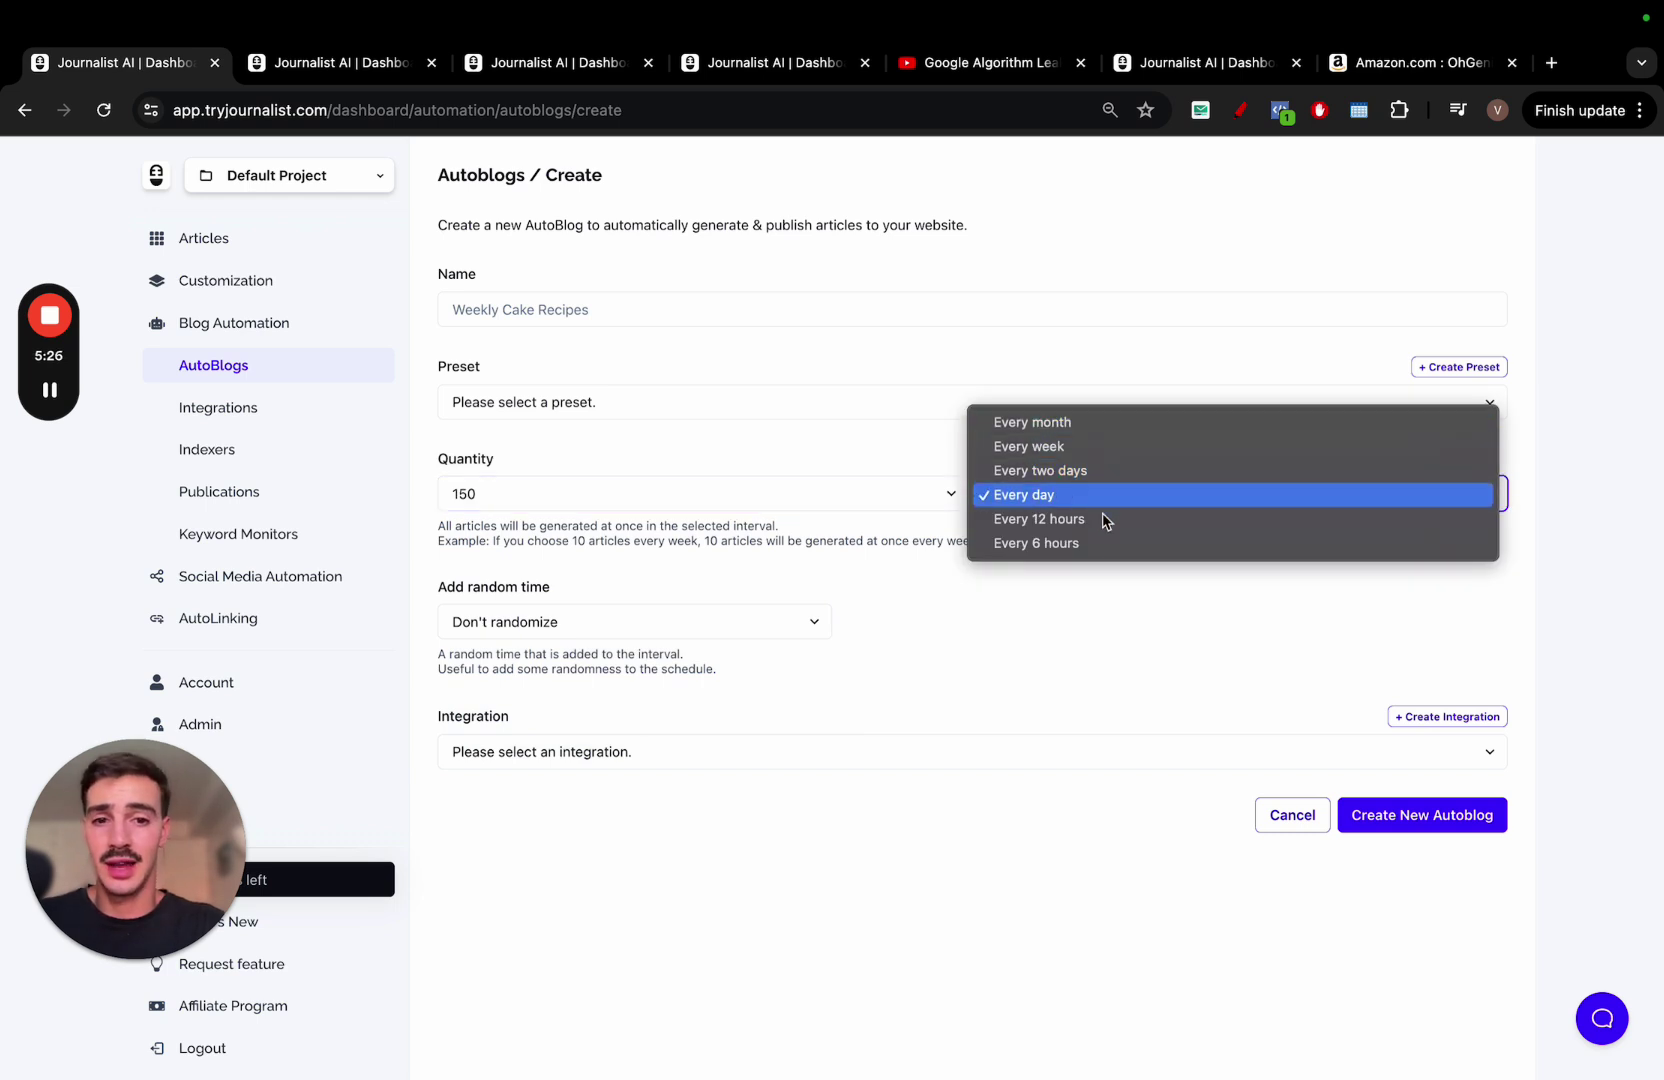
left_click(1157, 609)
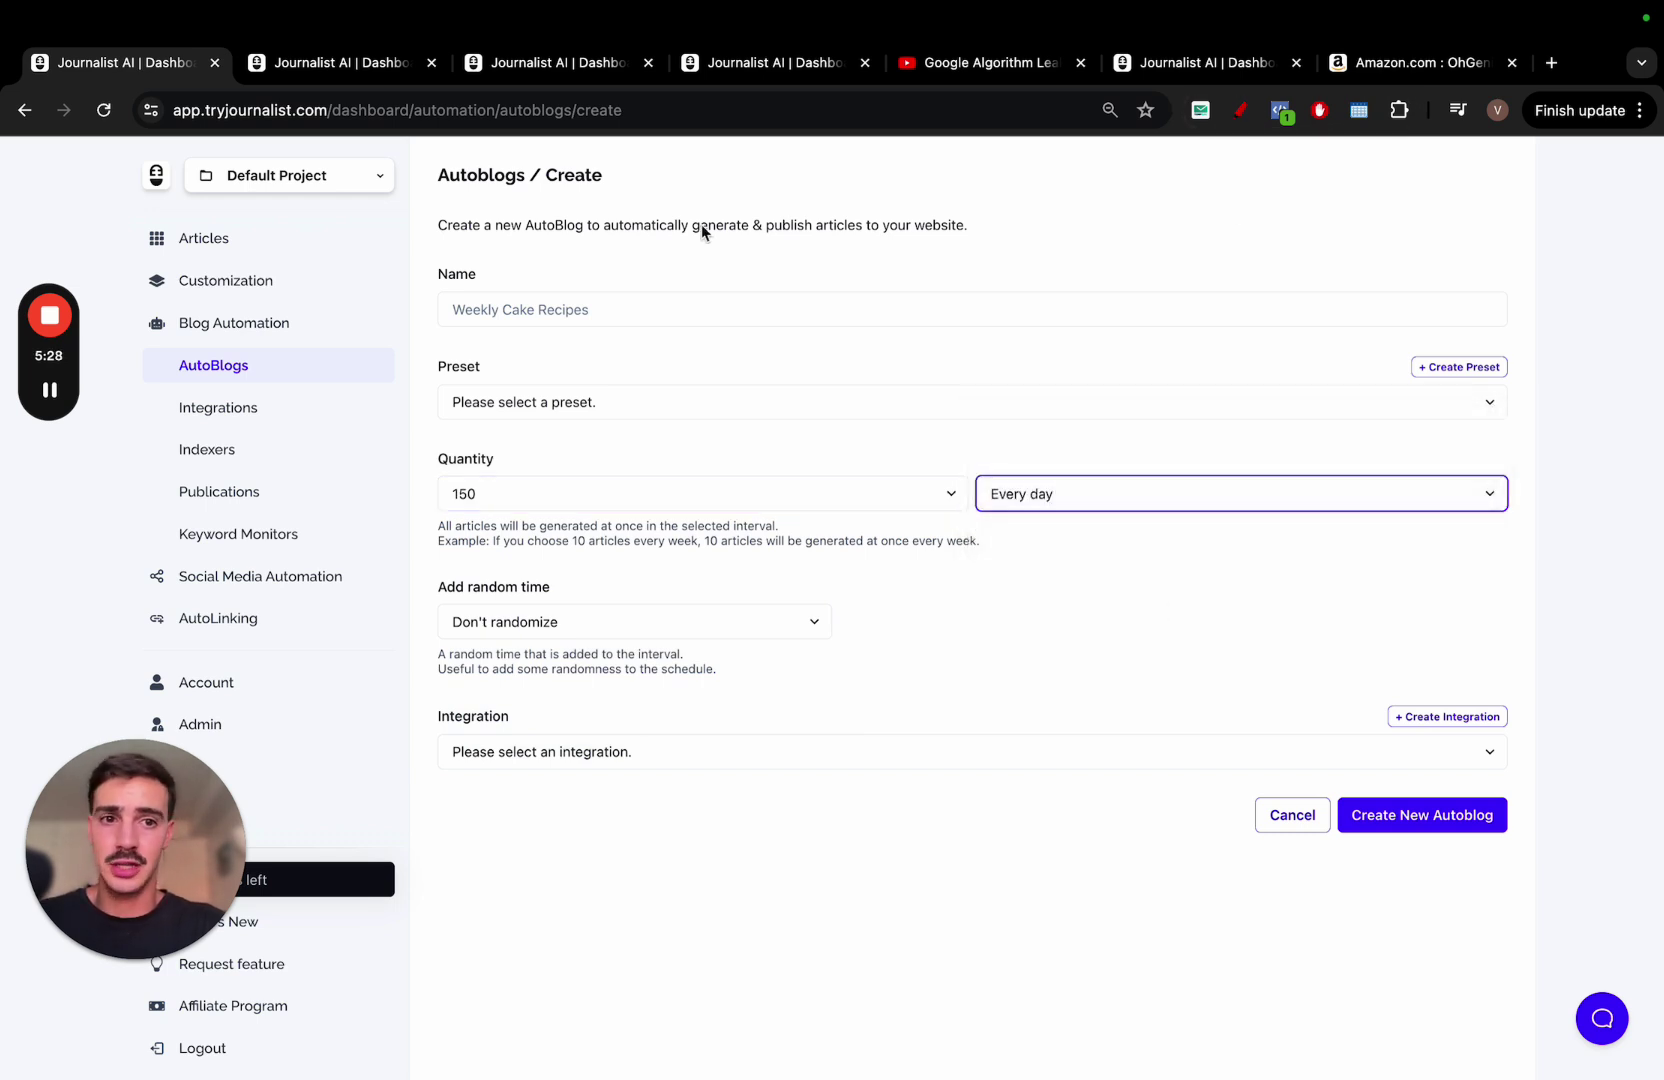
Turn on screen drawing and sketch a red website outline with pages.
key("alt+shift+m")
left_click_drag(135, 208, 855, 354)
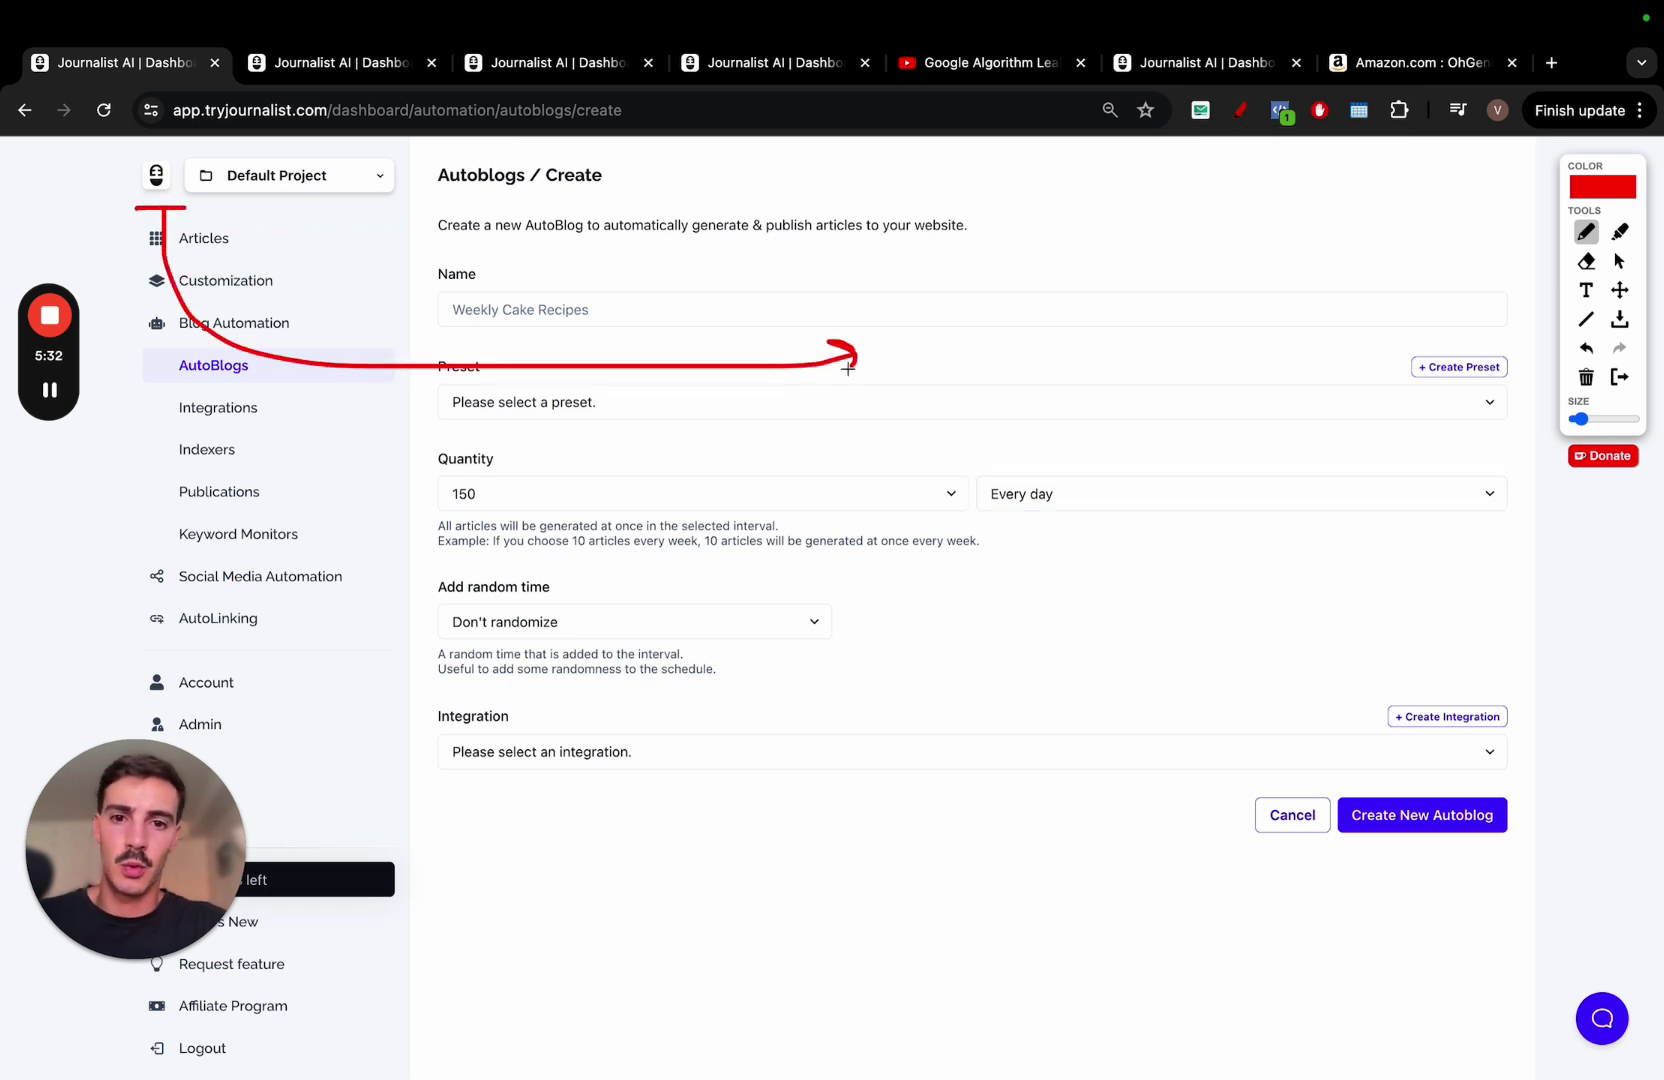
mouse_move(888, 251)
left_mouse_down()
mouse_move(1170, 371)
mouse_move(944, 242)
mouse_move(1063, 232)
left_mouse_up()
left_click_drag(894, 241, 953, 242)
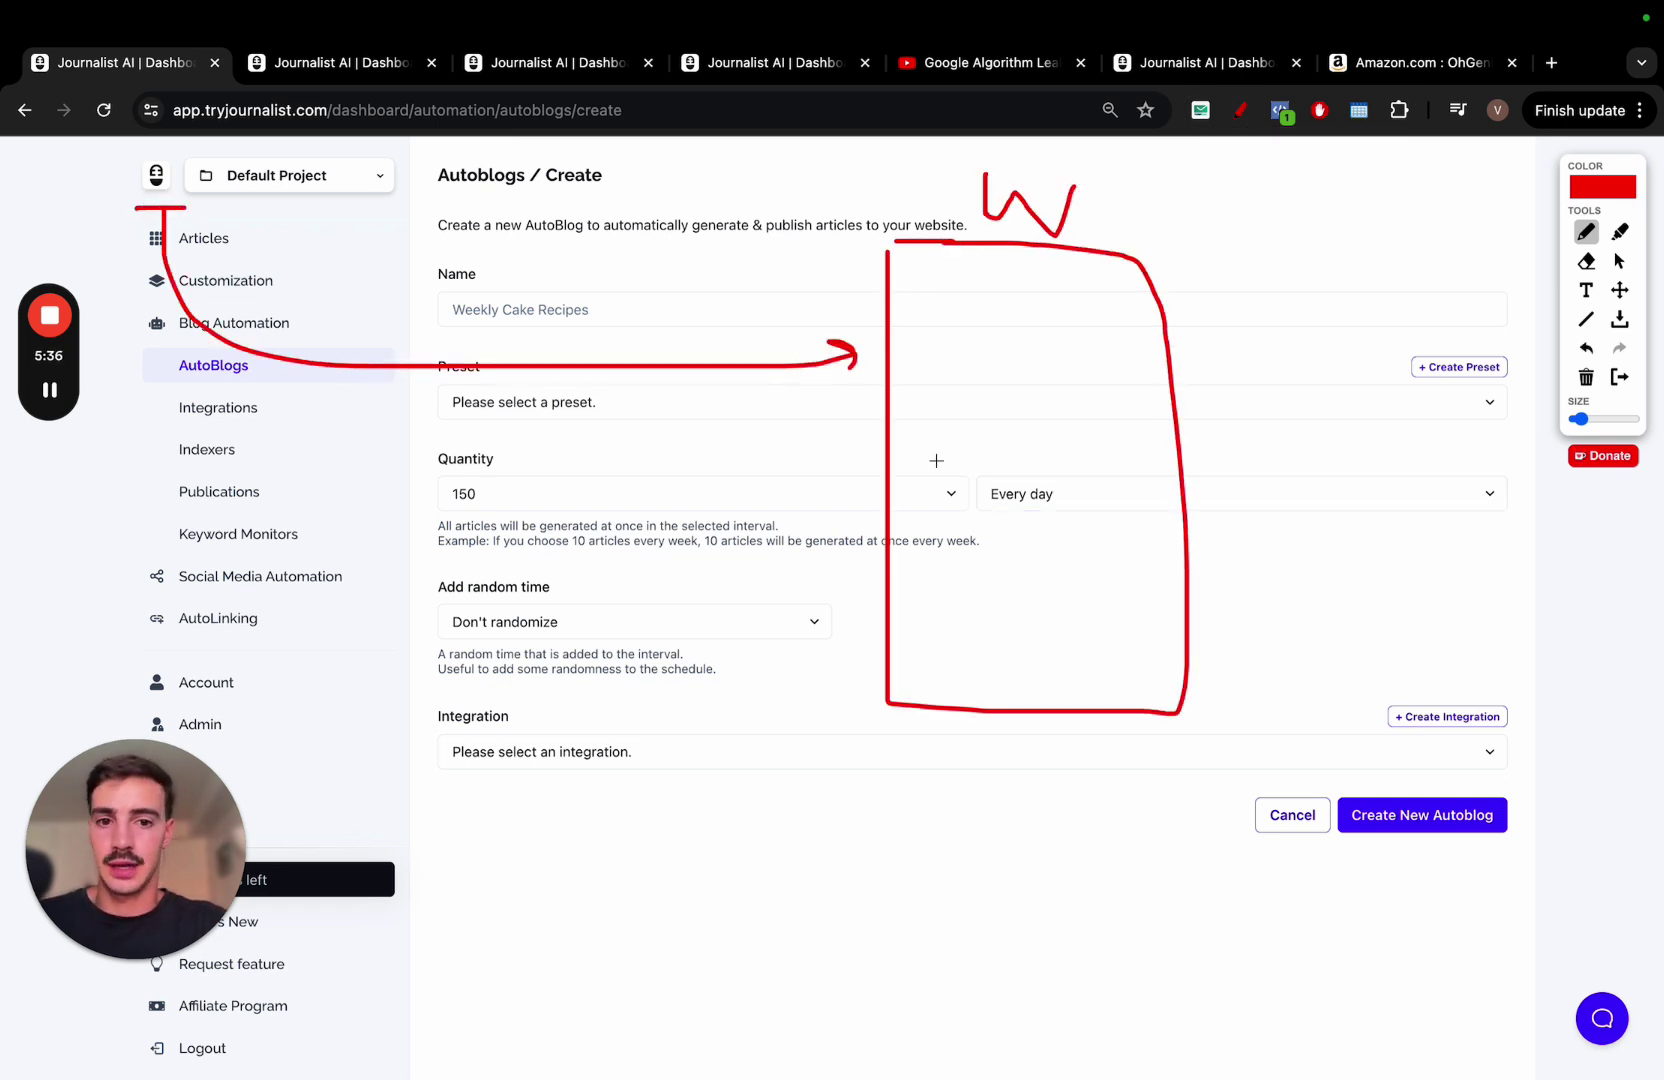
mouse_move(429, 269)
left_mouse_down()
mouse_move(385, 323)
mouse_move(478, 349)
mouse_move(458, 328)
mouse_move(541, 251)
mouse_move(545, 302)
left_mouse_up()
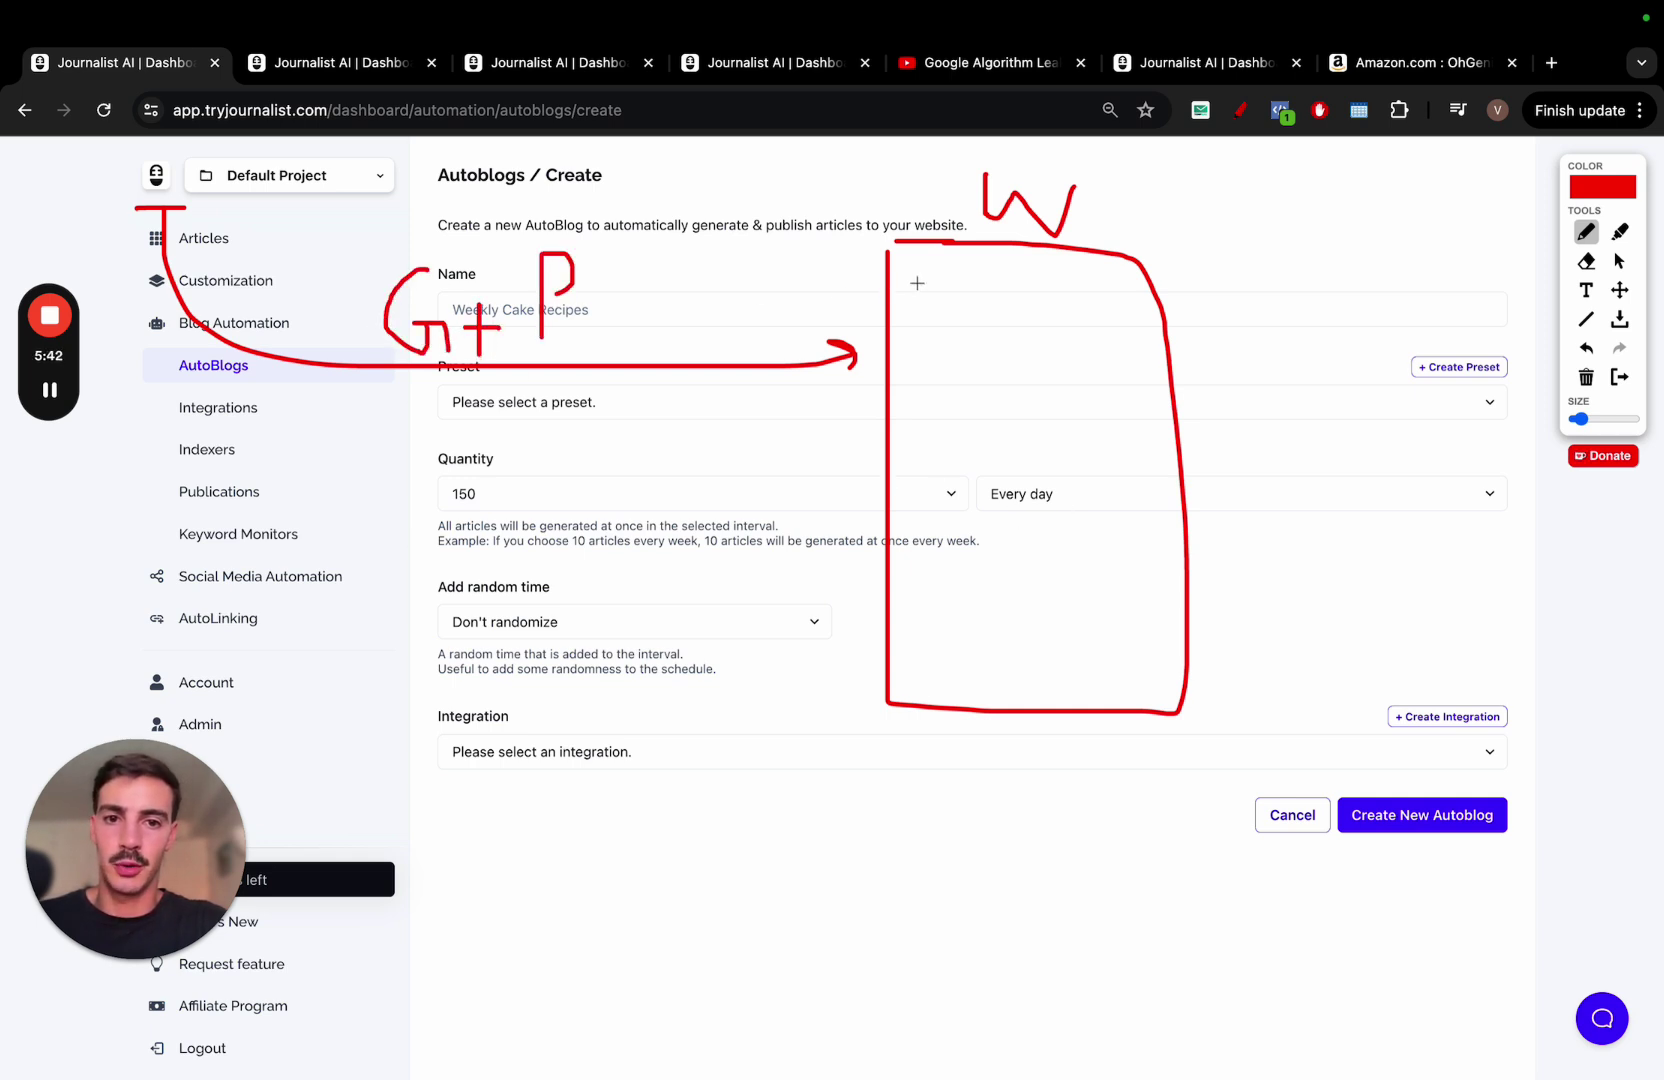
mouse_move(910, 271)
left_mouse_down()
mouse_move(1138, 312)
mouse_move(1095, 294)
left_mouse_up()
mouse_move(923, 375)
left_mouse_down()
mouse_move(926, 440)
mouse_move(928, 377)
left_mouse_up()
mouse_move(1043, 377)
left_mouse_down()
mouse_move(1048, 450)
mouse_move(1097, 380)
mouse_move(1141, 390)
mouse_move(1343, 241)
left_mouse_up()
left_click_drag(1157, 442, 1280, 553)
Sketch a second box labelled F with pages and text lines, linking the pages.
mouse_move(1339, 245)
left_mouse_down()
mouse_move(1322, 412)
mouse_move(1460, 584)
mouse_move(1477, 255)
mouse_move(1321, 228)
mouse_move(1448, 289)
mouse_move(1365, 224)
left_mouse_up()
left_click_drag(1349, 304, 1472, 304)
mouse_move(1365, 336)
left_mouse_down()
mouse_move(1459, 336)
mouse_move(1490, 364)
left_mouse_up()
mouse_move(1352, 384)
left_mouse_down()
mouse_move(1435, 416)
mouse_move(1355, 380)
left_mouse_up()
mouse_move(1347, 472)
left_mouse_down()
mouse_move(1361, 445)
mouse_move(1360, 509)
left_mouse_up()
left_click(1469, 475)
left_click(1443, 489)
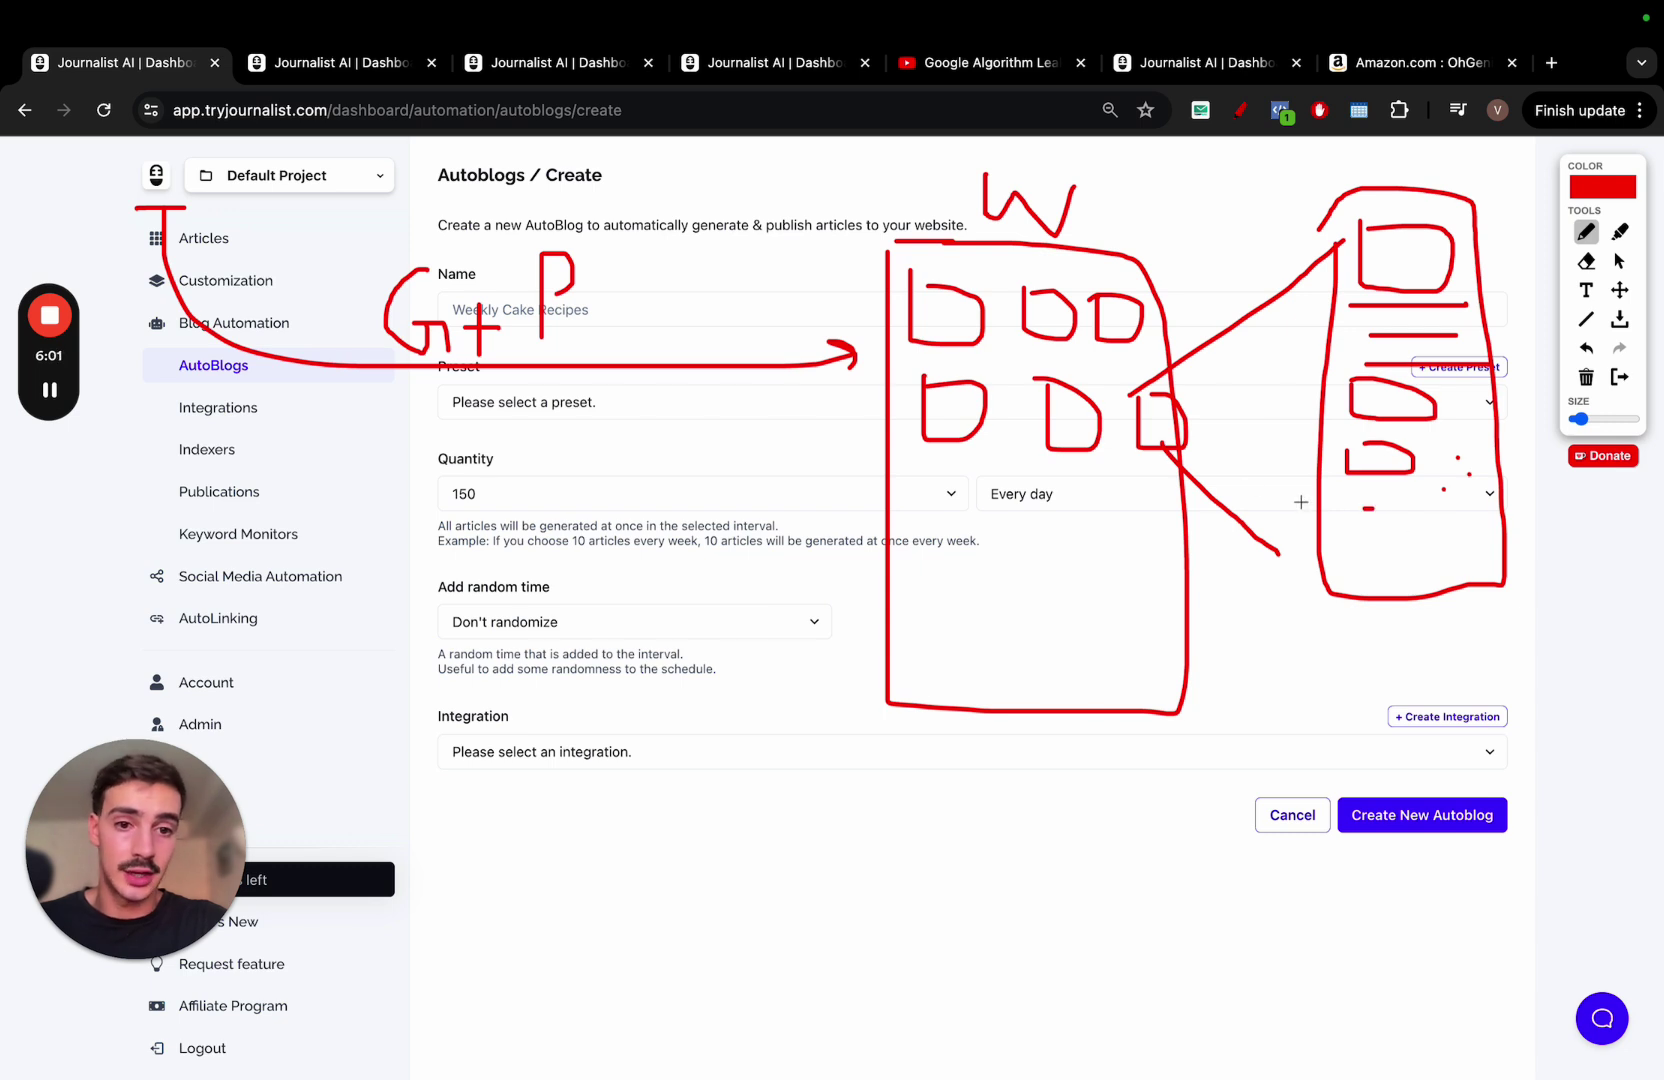
left_click_drag(1176, 454, 1100, 462)
mouse_move(1104, 291)
left_mouse_down()
mouse_move(1072, 255)
mouse_move(1024, 307)
left_mouse_up()
left_click_drag(1062, 452, 935, 444)
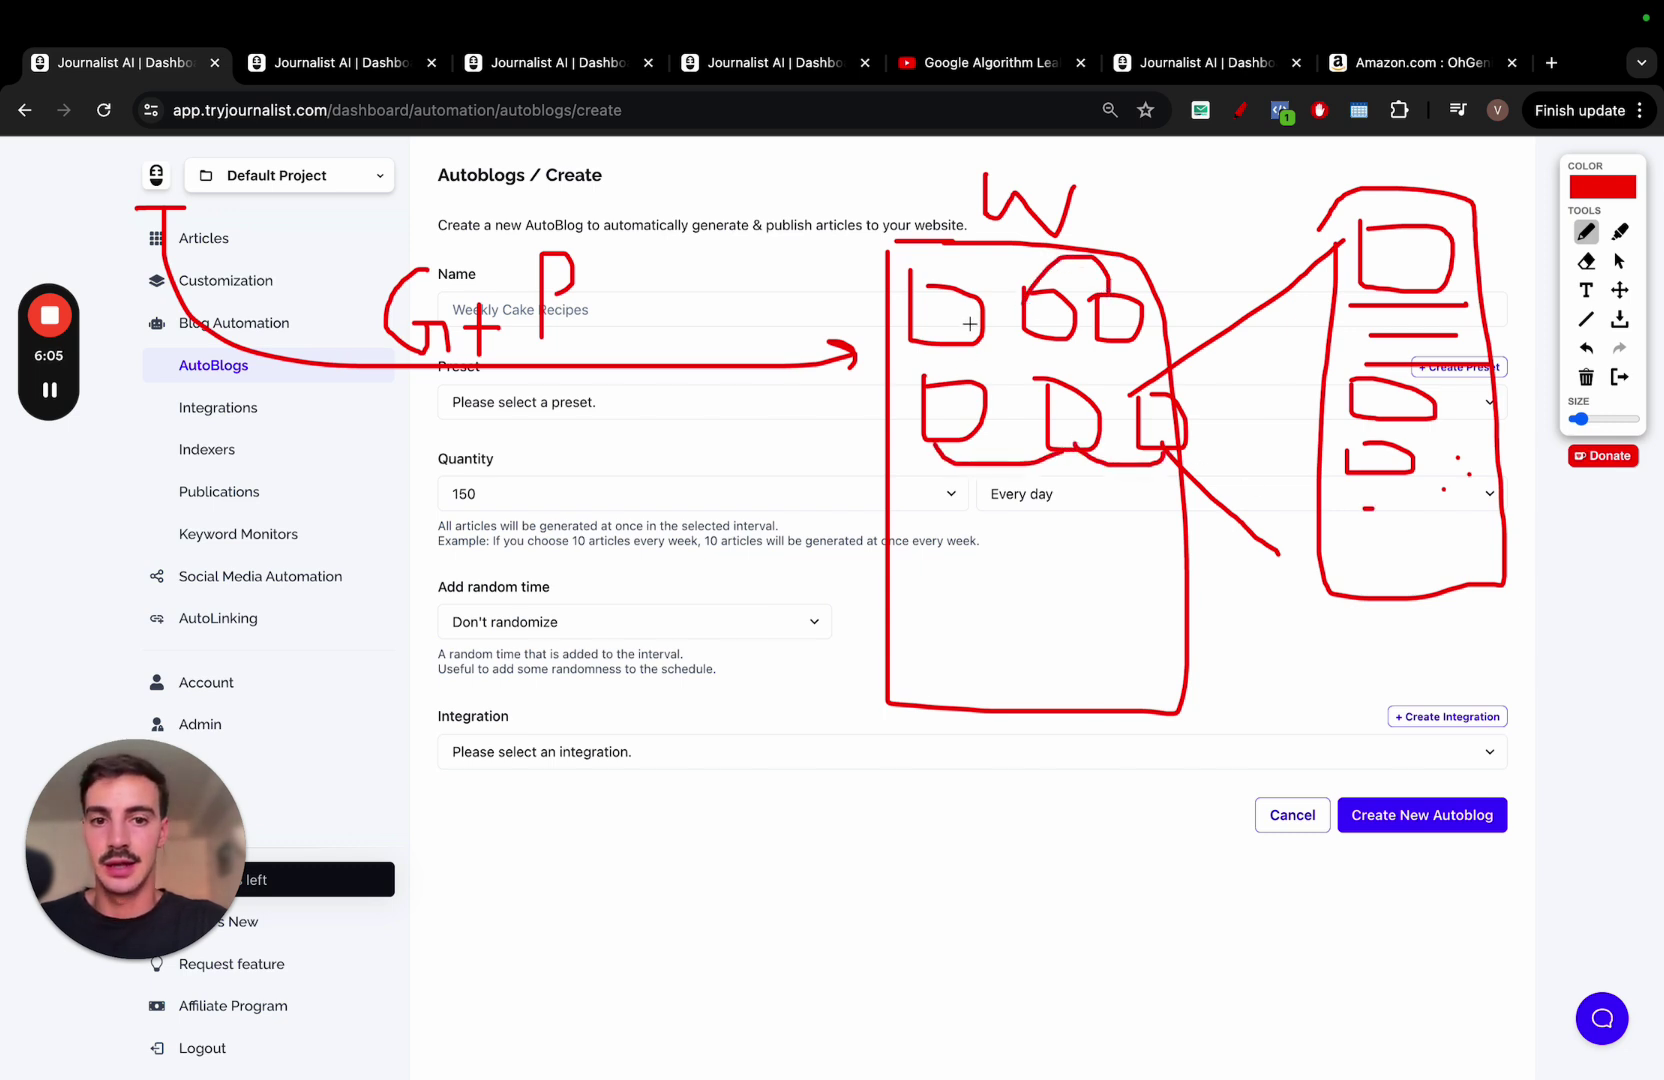
left_click_drag(970, 323, 1022, 351)
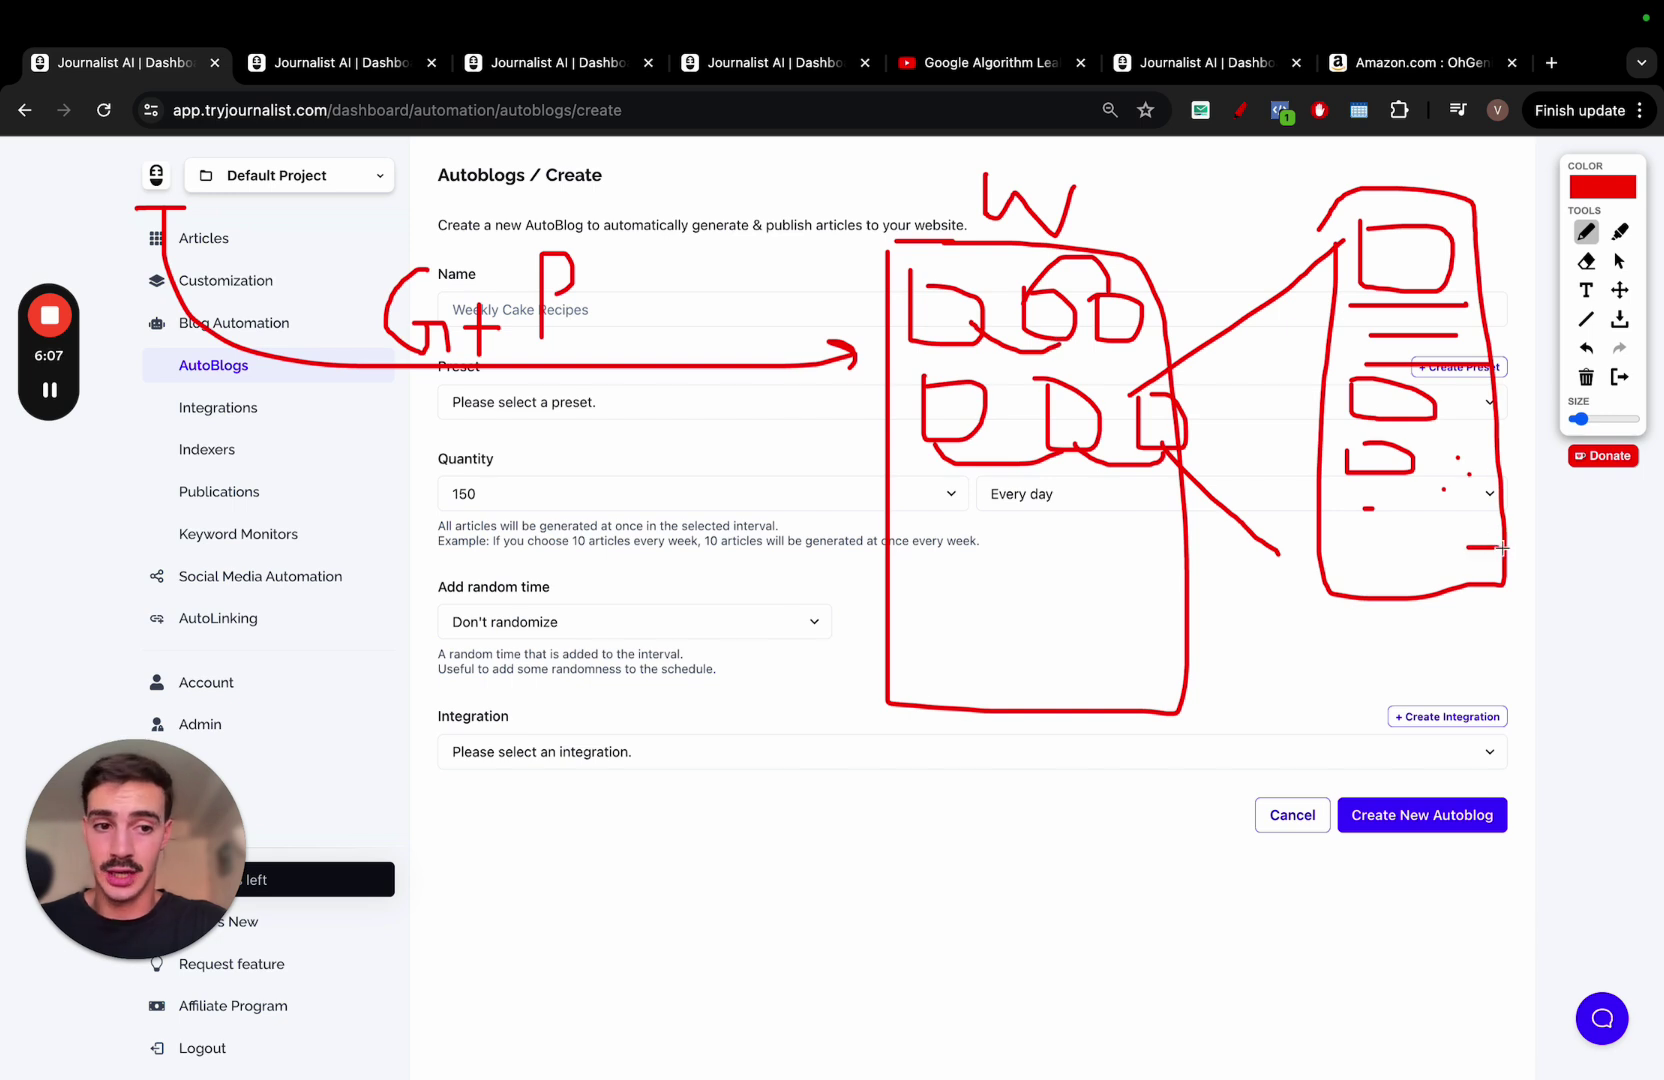
mouse_move(1503, 548)
left_mouse_down()
mouse_move(1537, 511)
mouse_move(1586, 504)
left_mouse_up()
mouse_move(1416, 150)
left_mouse_down()
mouse_move(1416, 174)
mouse_move(1426, 161)
left_mouse_up()
left_click_drag(1613, 494, 1613, 530)
left_click_drag(1466, 364, 1498, 328)
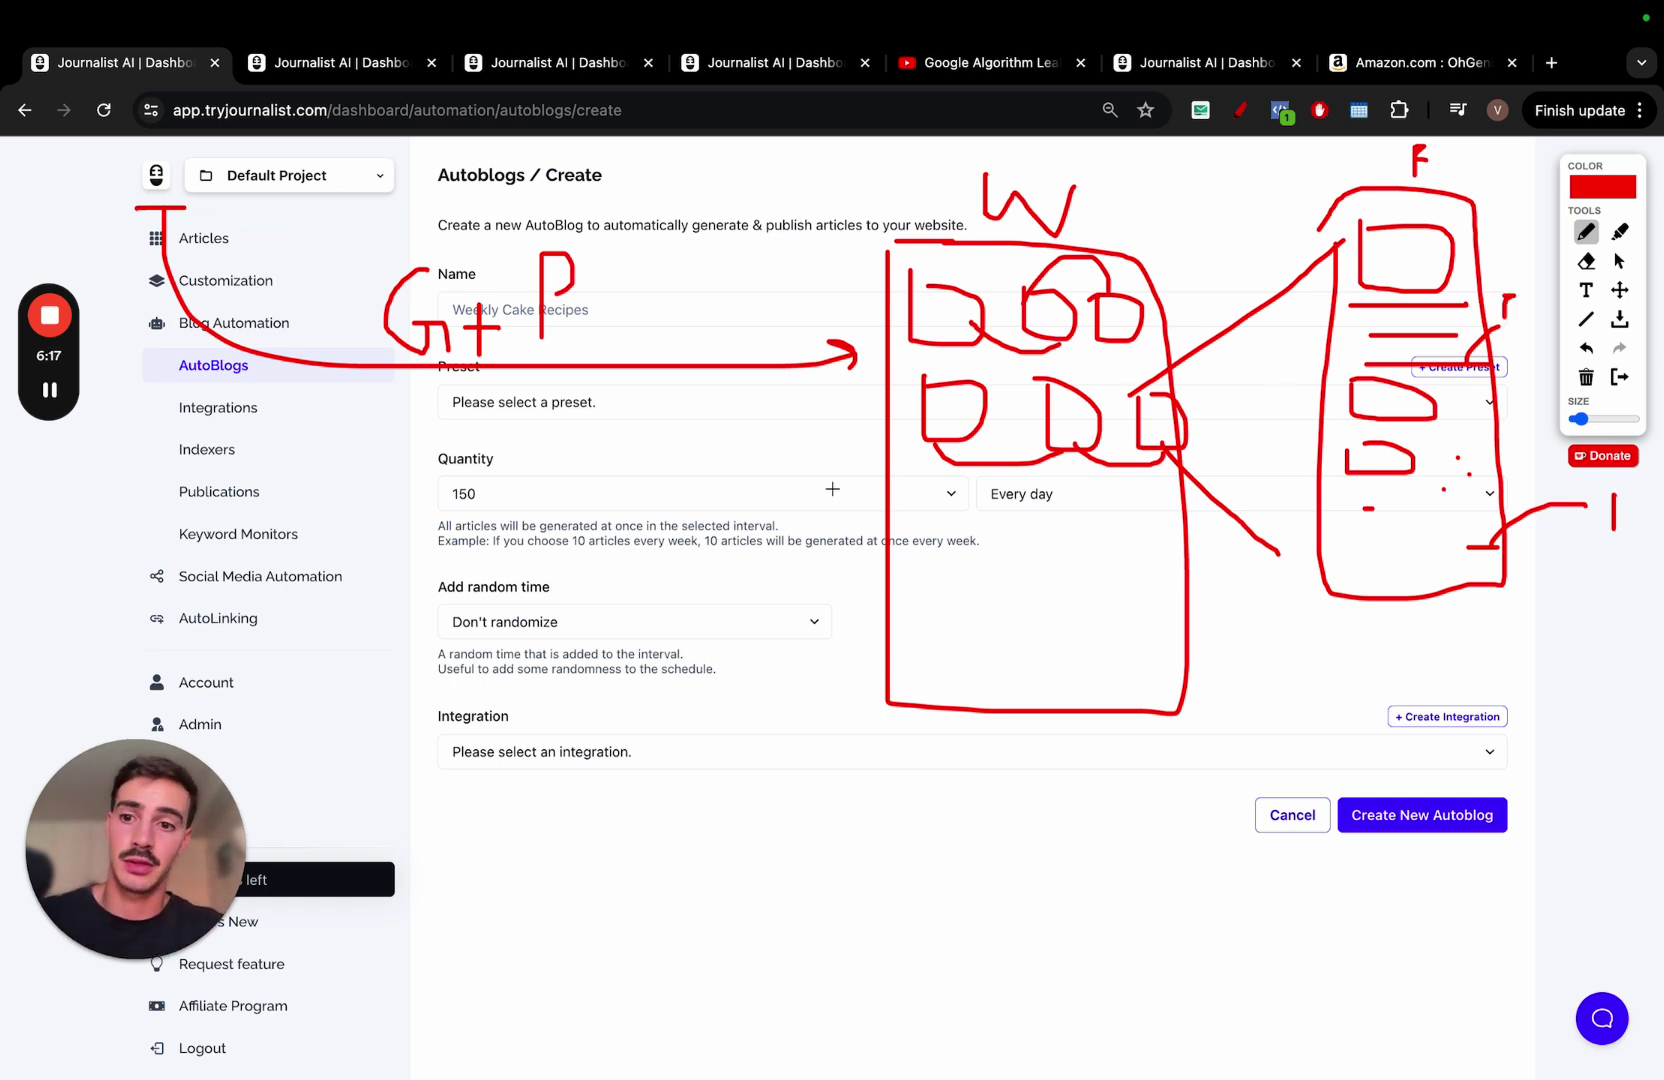
Underline Keyword Monitors and Social Media Automation and write K, P and I letters.
left_click_drag(169, 549, 335, 550)
left_click_drag(276, 264, 324, 268)
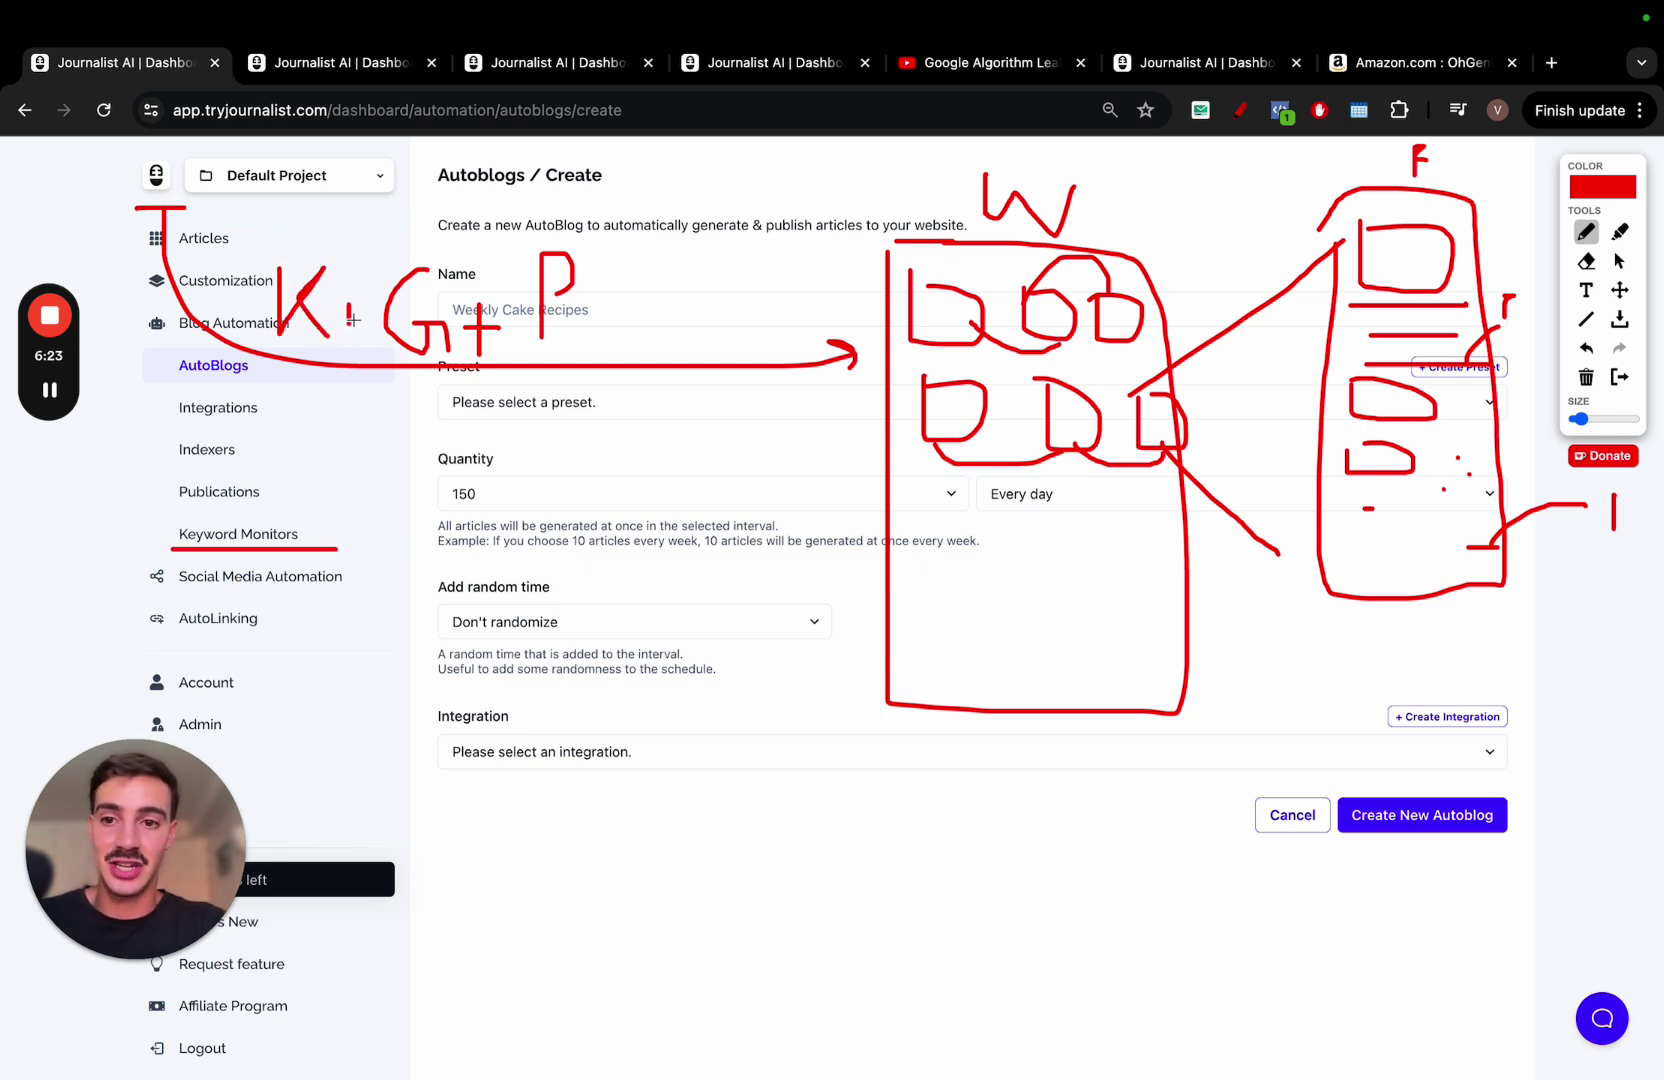
left_click_drag(413, 250, 318, 247)
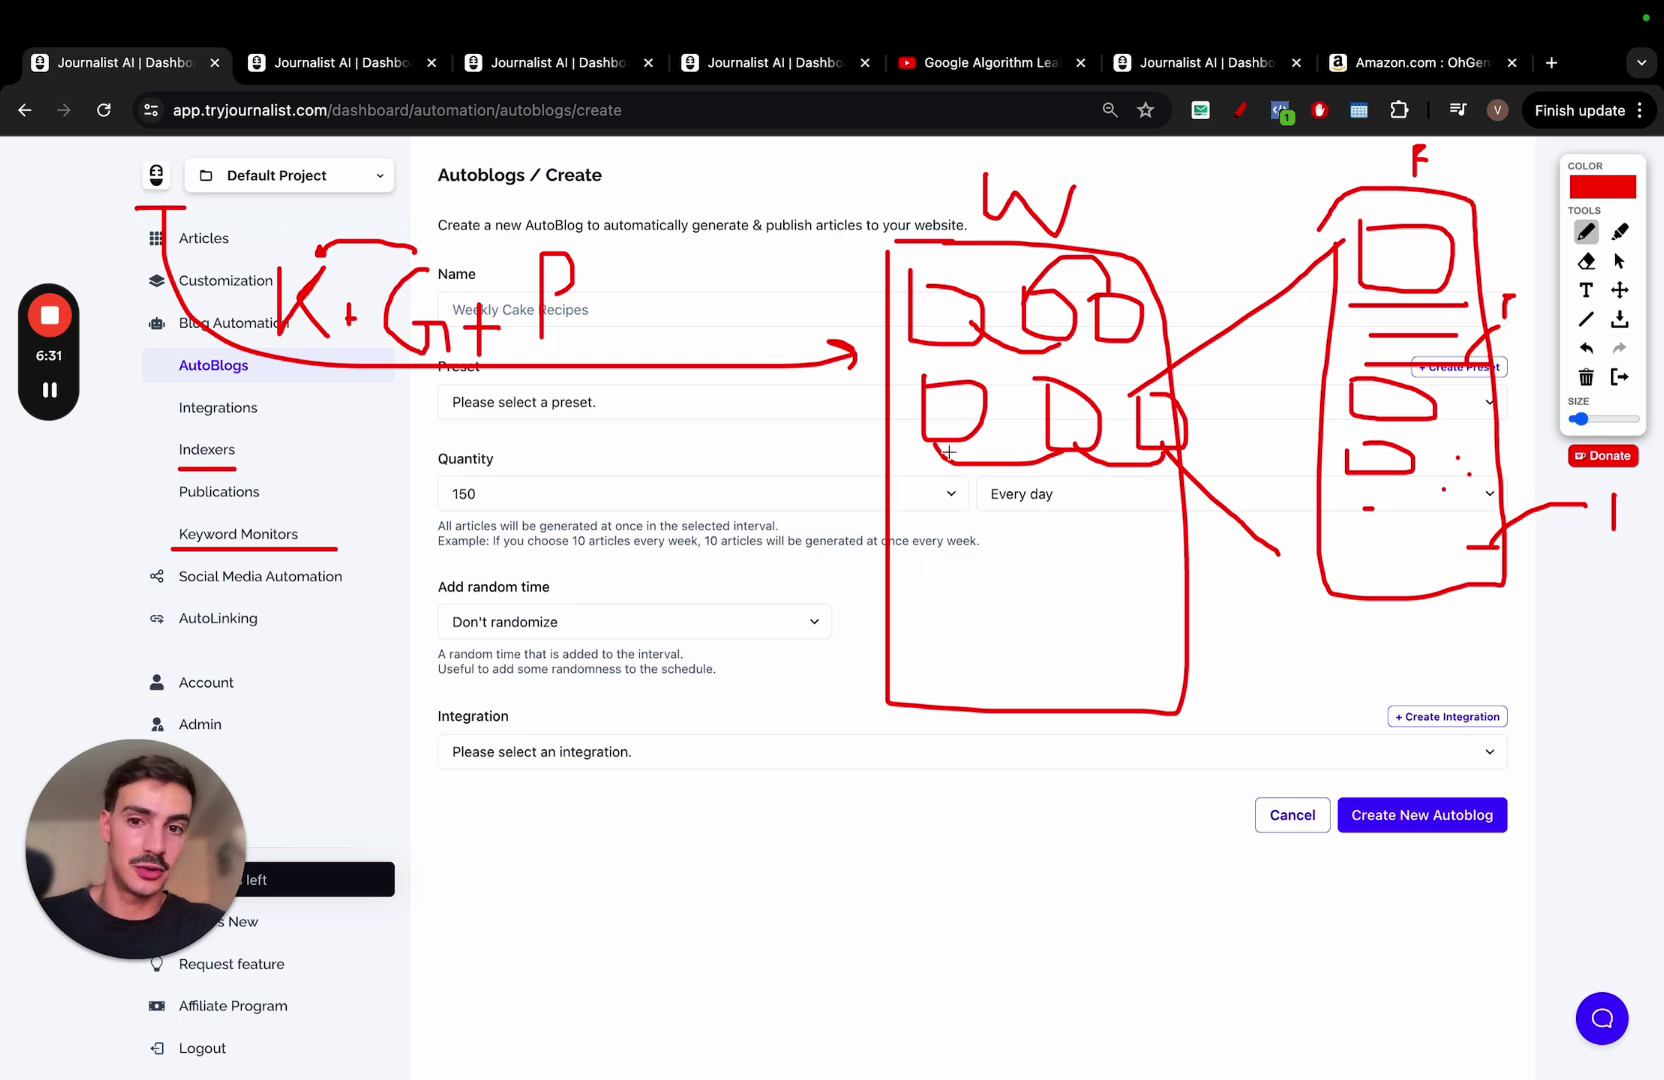
left_click_drag(623, 288, 623, 334)
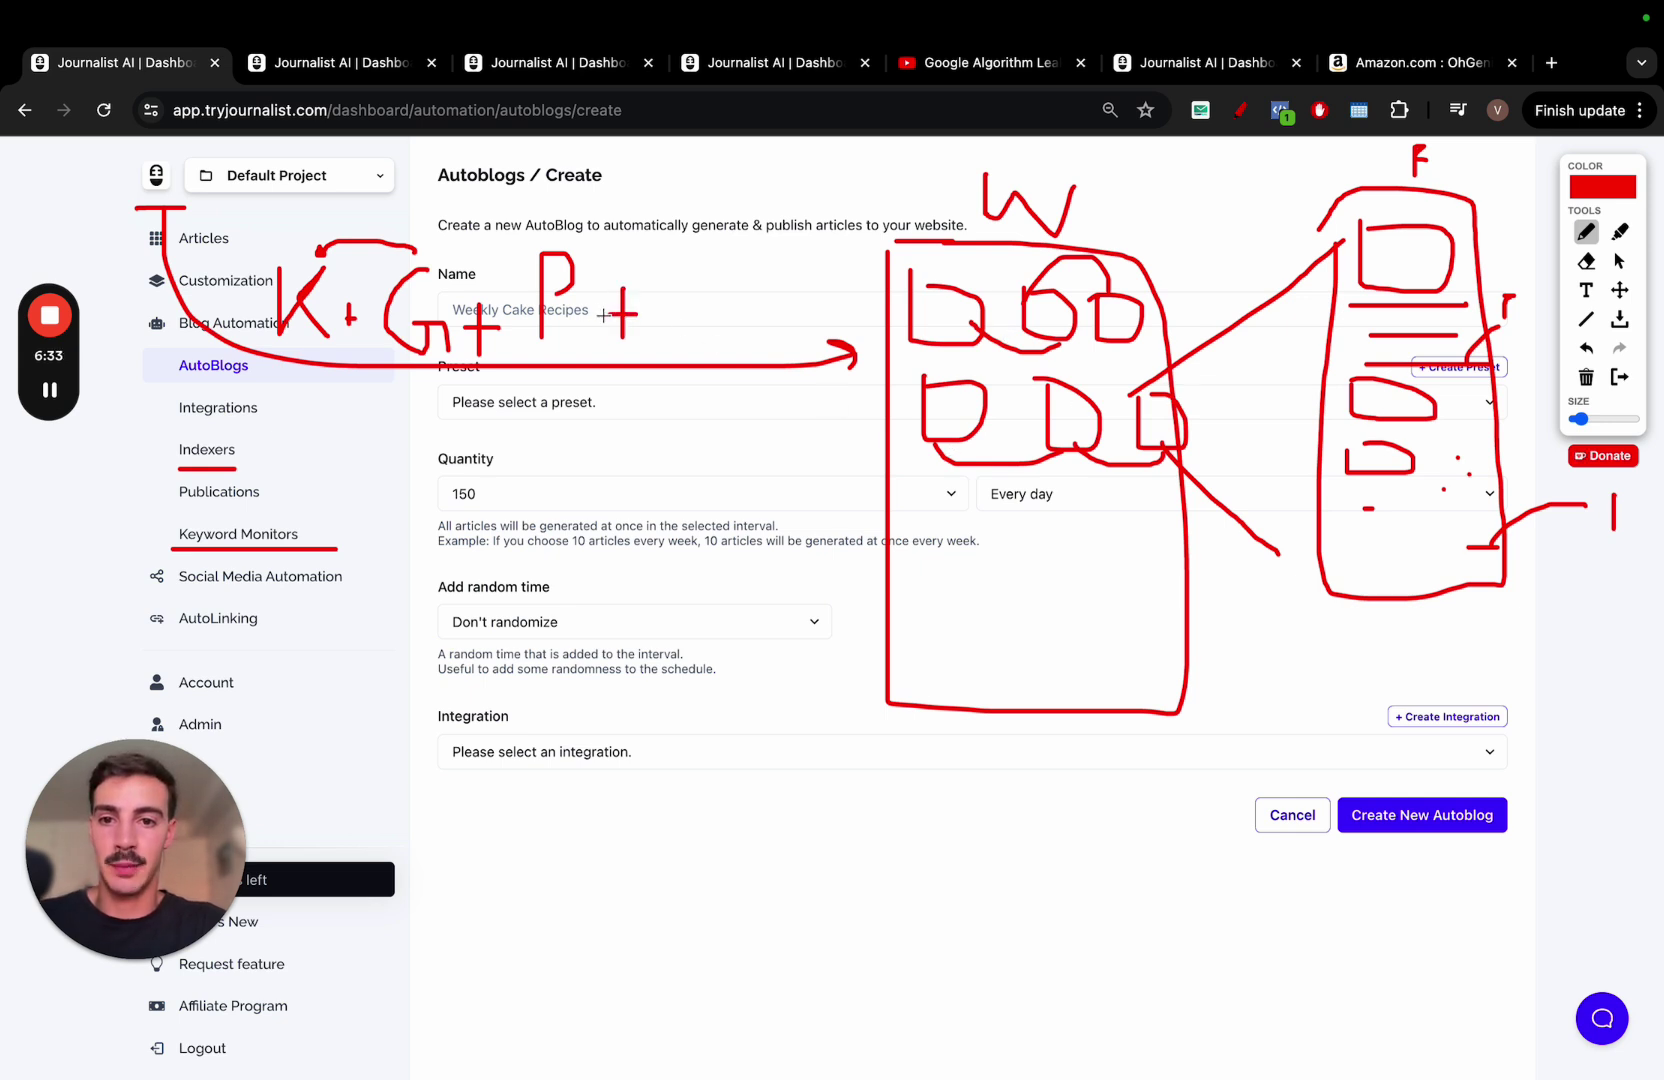
mouse_move(660, 268)
left_mouse_down()
mouse_move(736, 268)
mouse_move(706, 319)
mouse_move(741, 349)
left_mouse_up()
left_click_drag(177, 592, 326, 592)
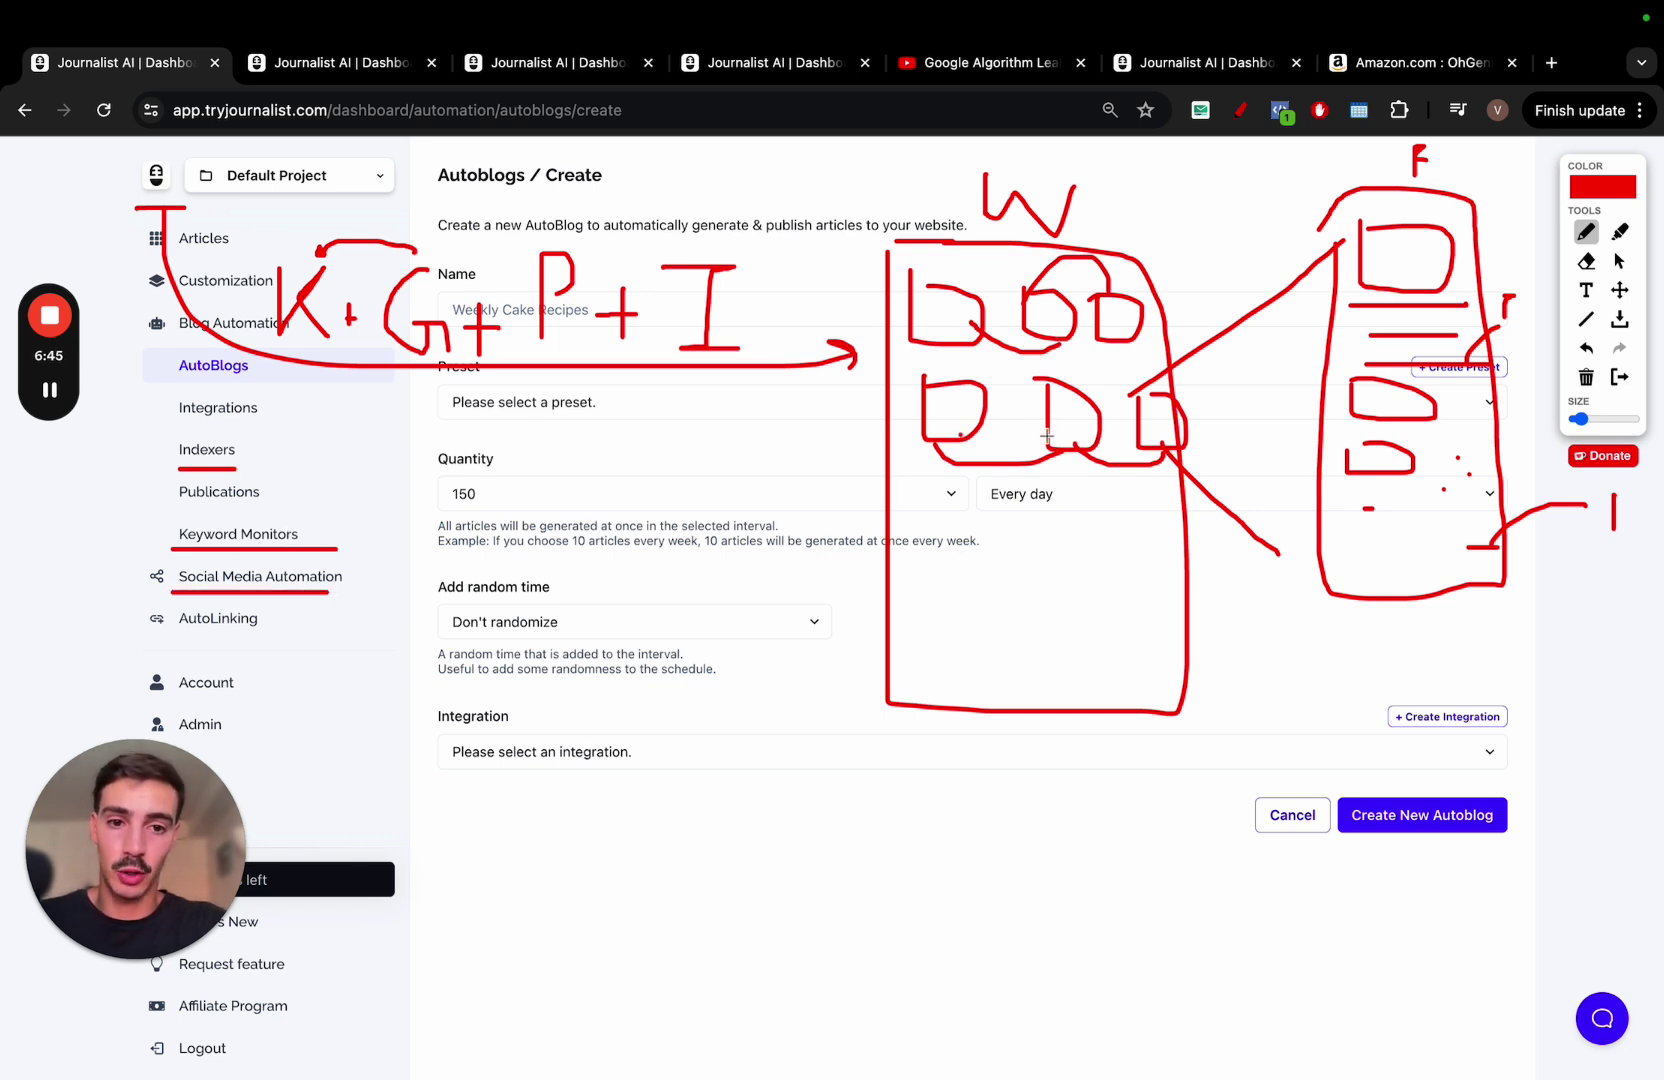
Mark the random time and Integration fields, then clear all annotations.
mouse_move(1074, 437)
left_mouse_down()
mouse_move(946, 612)
mouse_move(772, 653)
left_mouse_up()
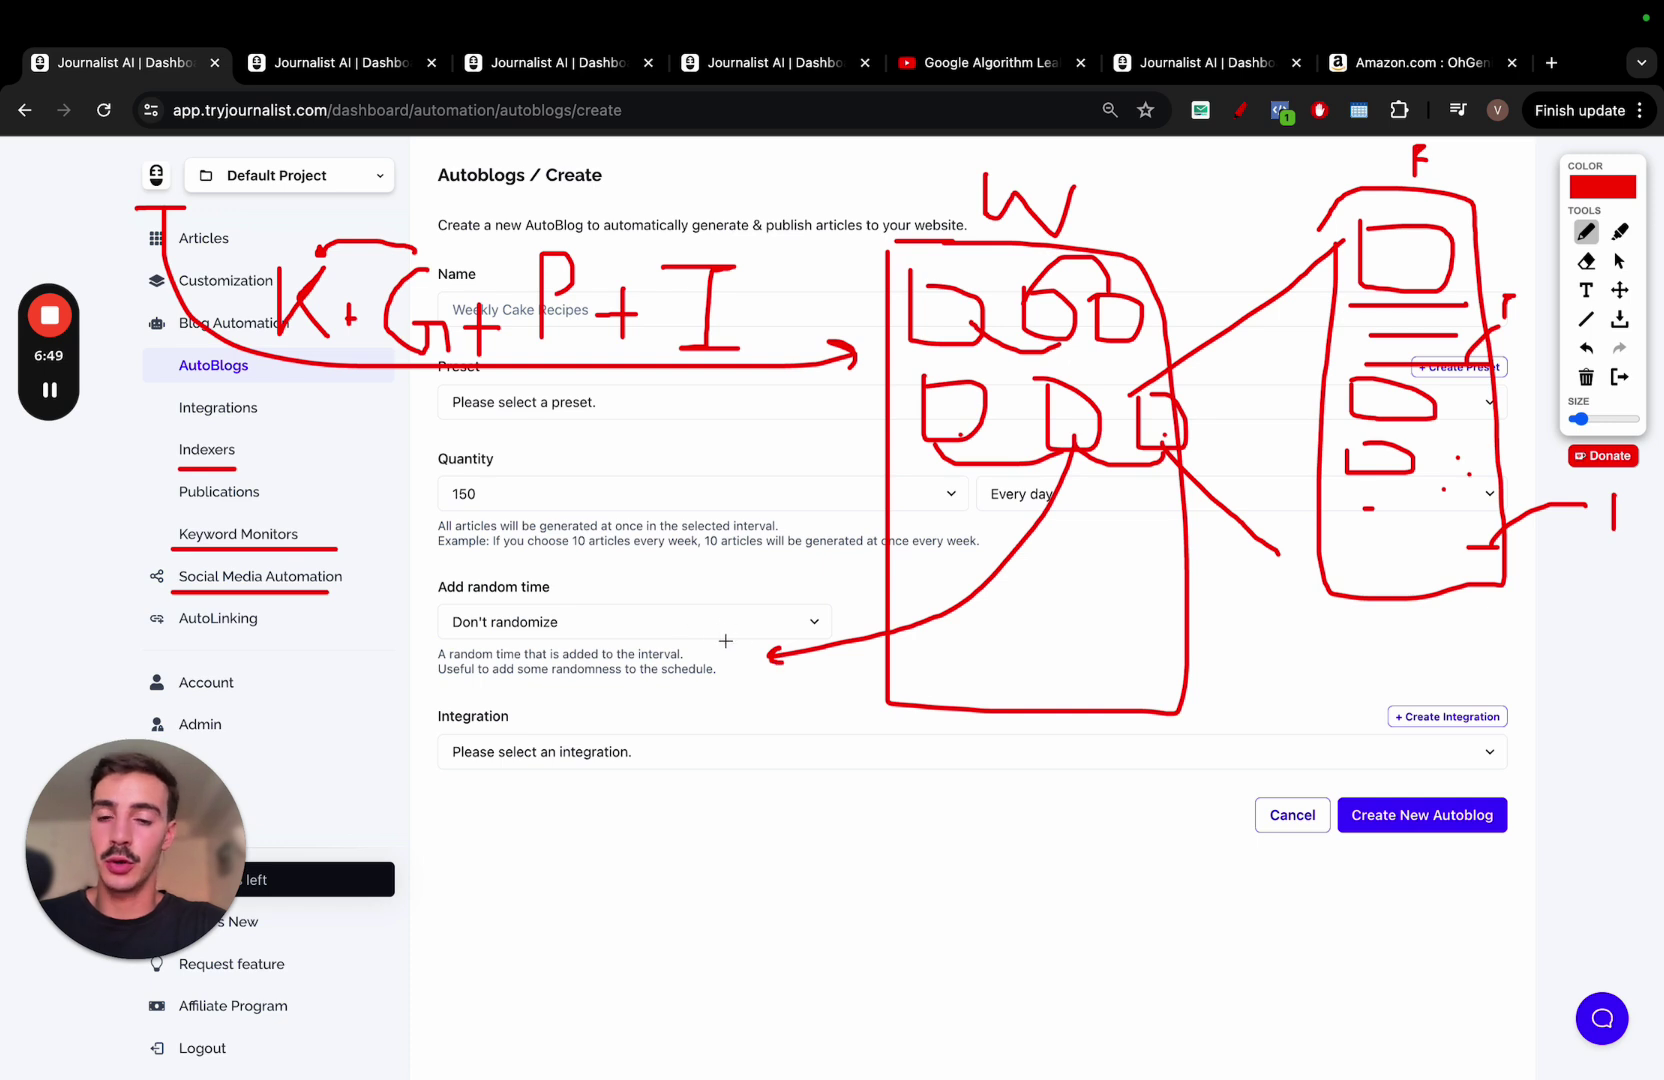
mouse_move(663, 601)
left_mouse_down()
mouse_move(663, 671)
mouse_move(715, 671)
left_mouse_up()
left_click_drag(663, 791, 680, 731)
mouse_move(654, 825)
left_mouse_down()
mouse_move(712, 874)
mouse_move(668, 880)
left_mouse_up()
mouse_move(468, 601)
left_mouse_down()
mouse_move(567, 703)
mouse_move(481, 587)
left_mouse_up()
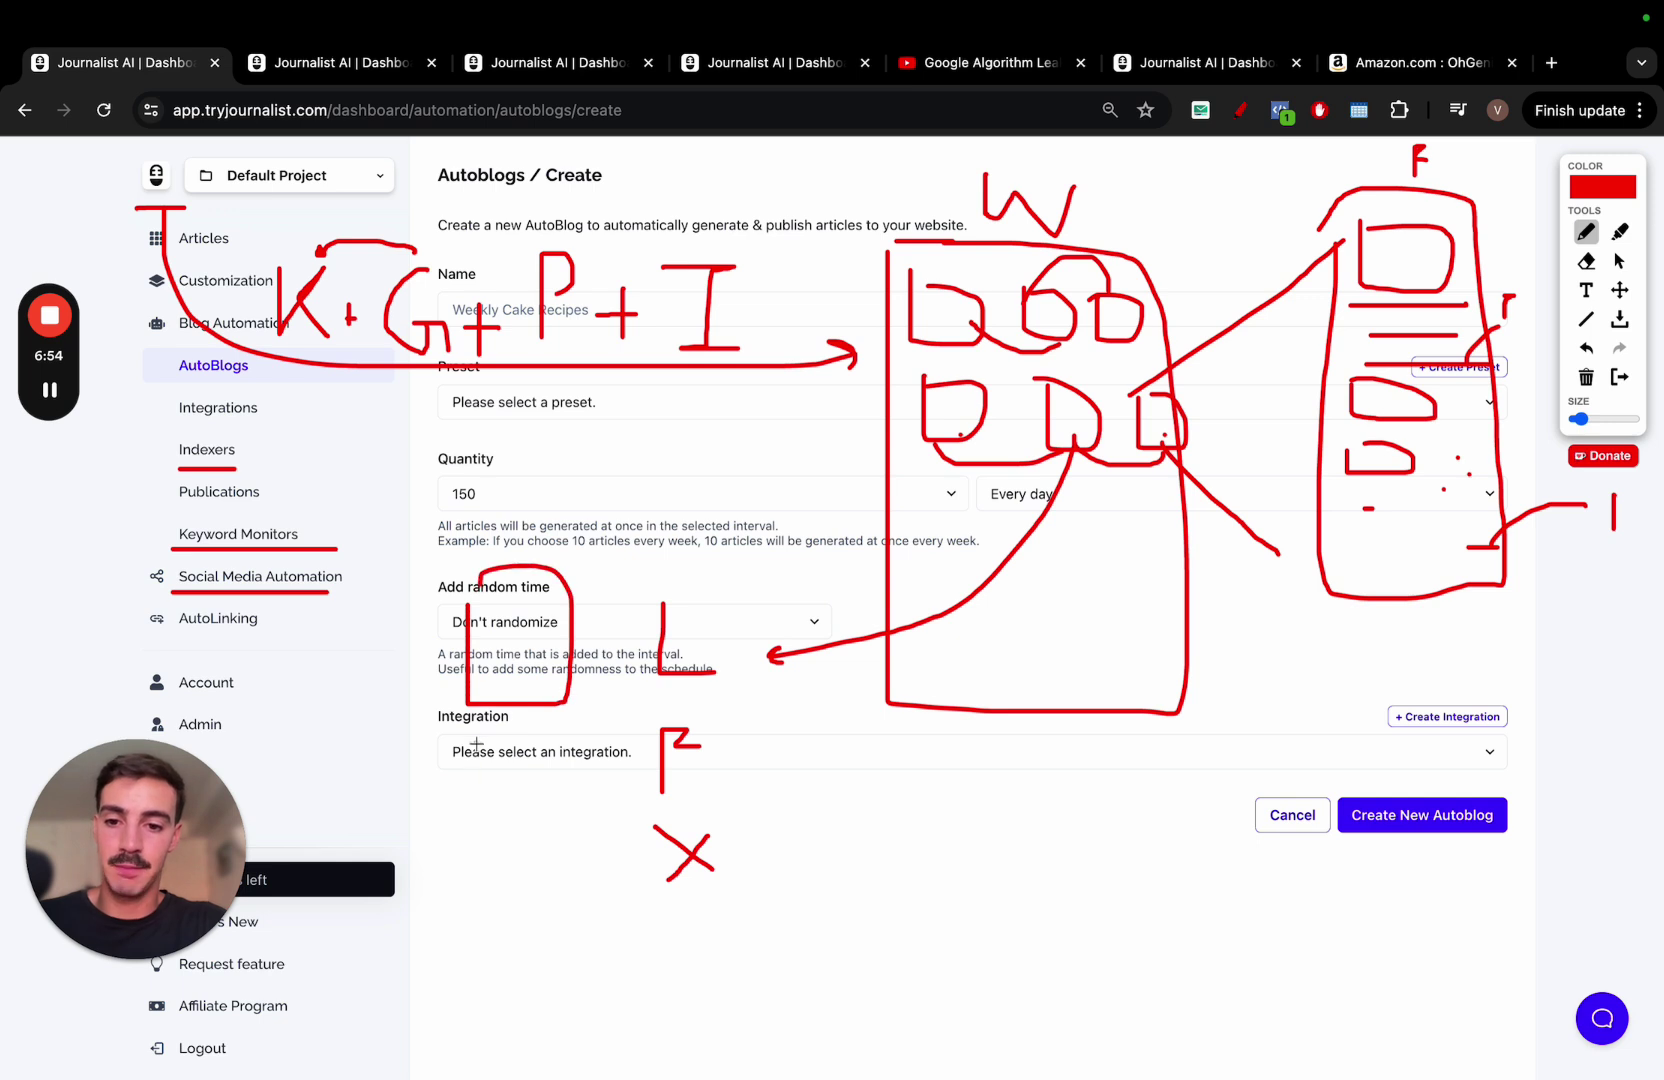
left_click_drag(476, 743, 481, 738)
left_click_drag(477, 869, 481, 860)
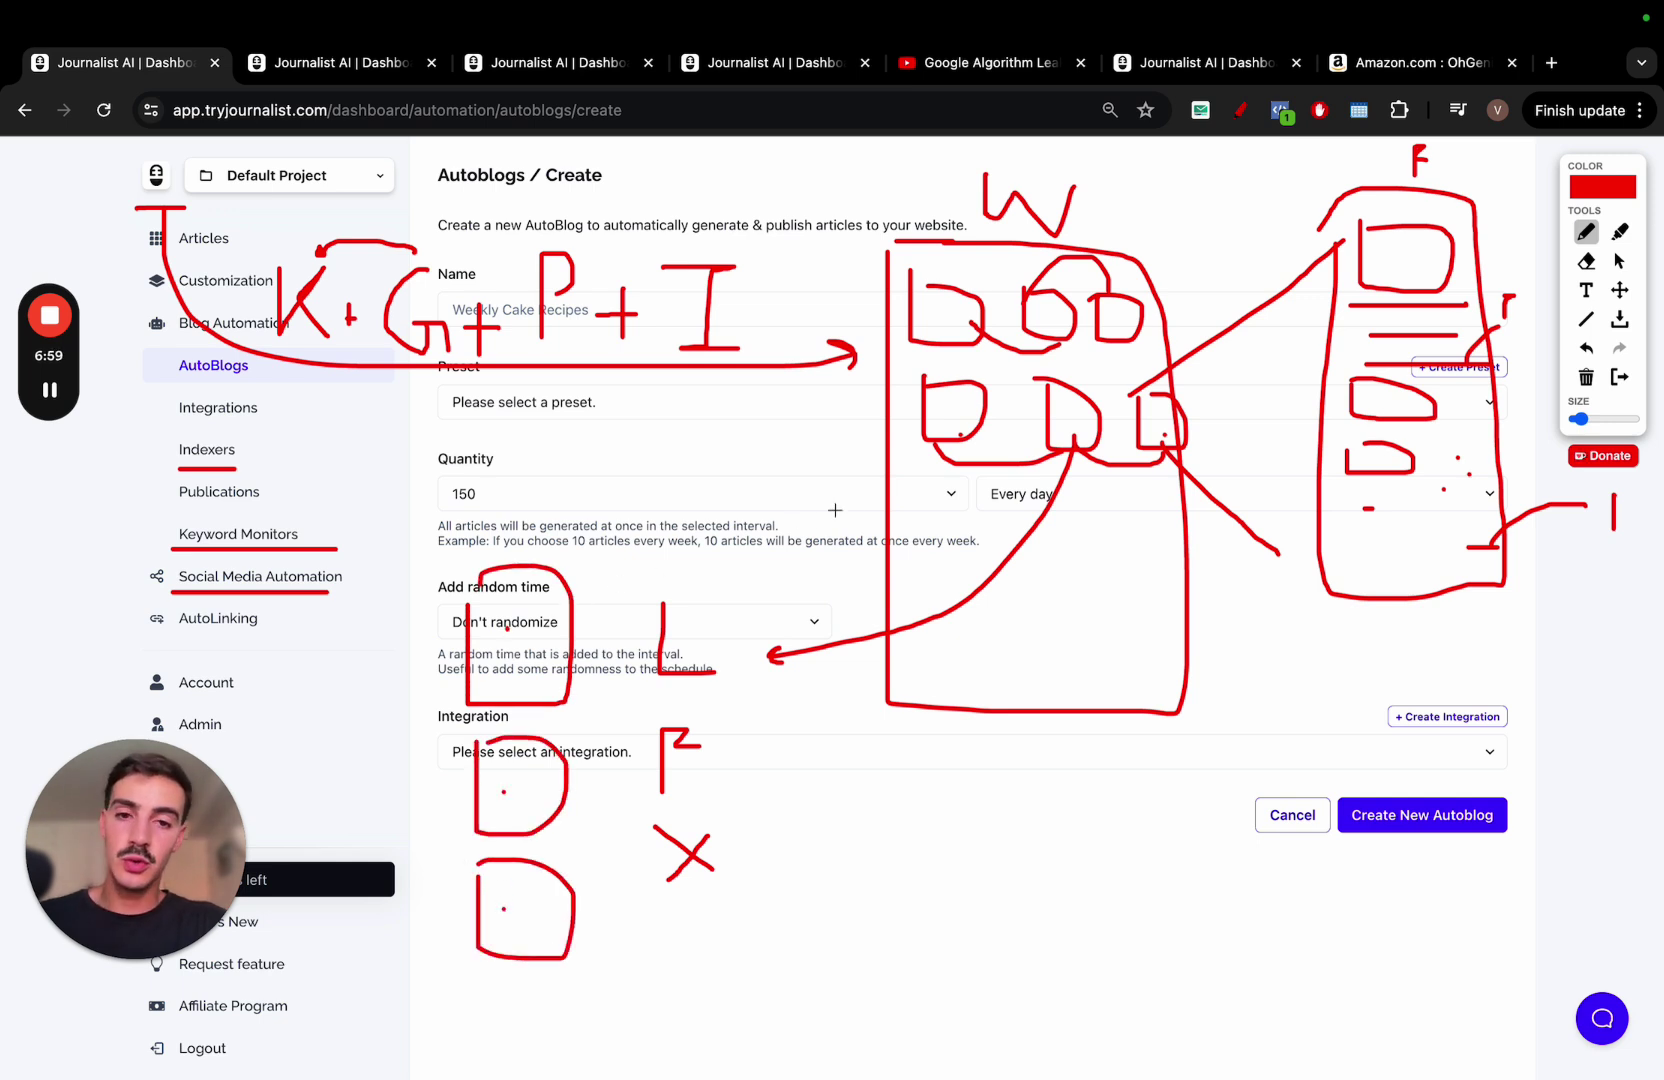
left_click_drag(598, 176, 1502, 371)
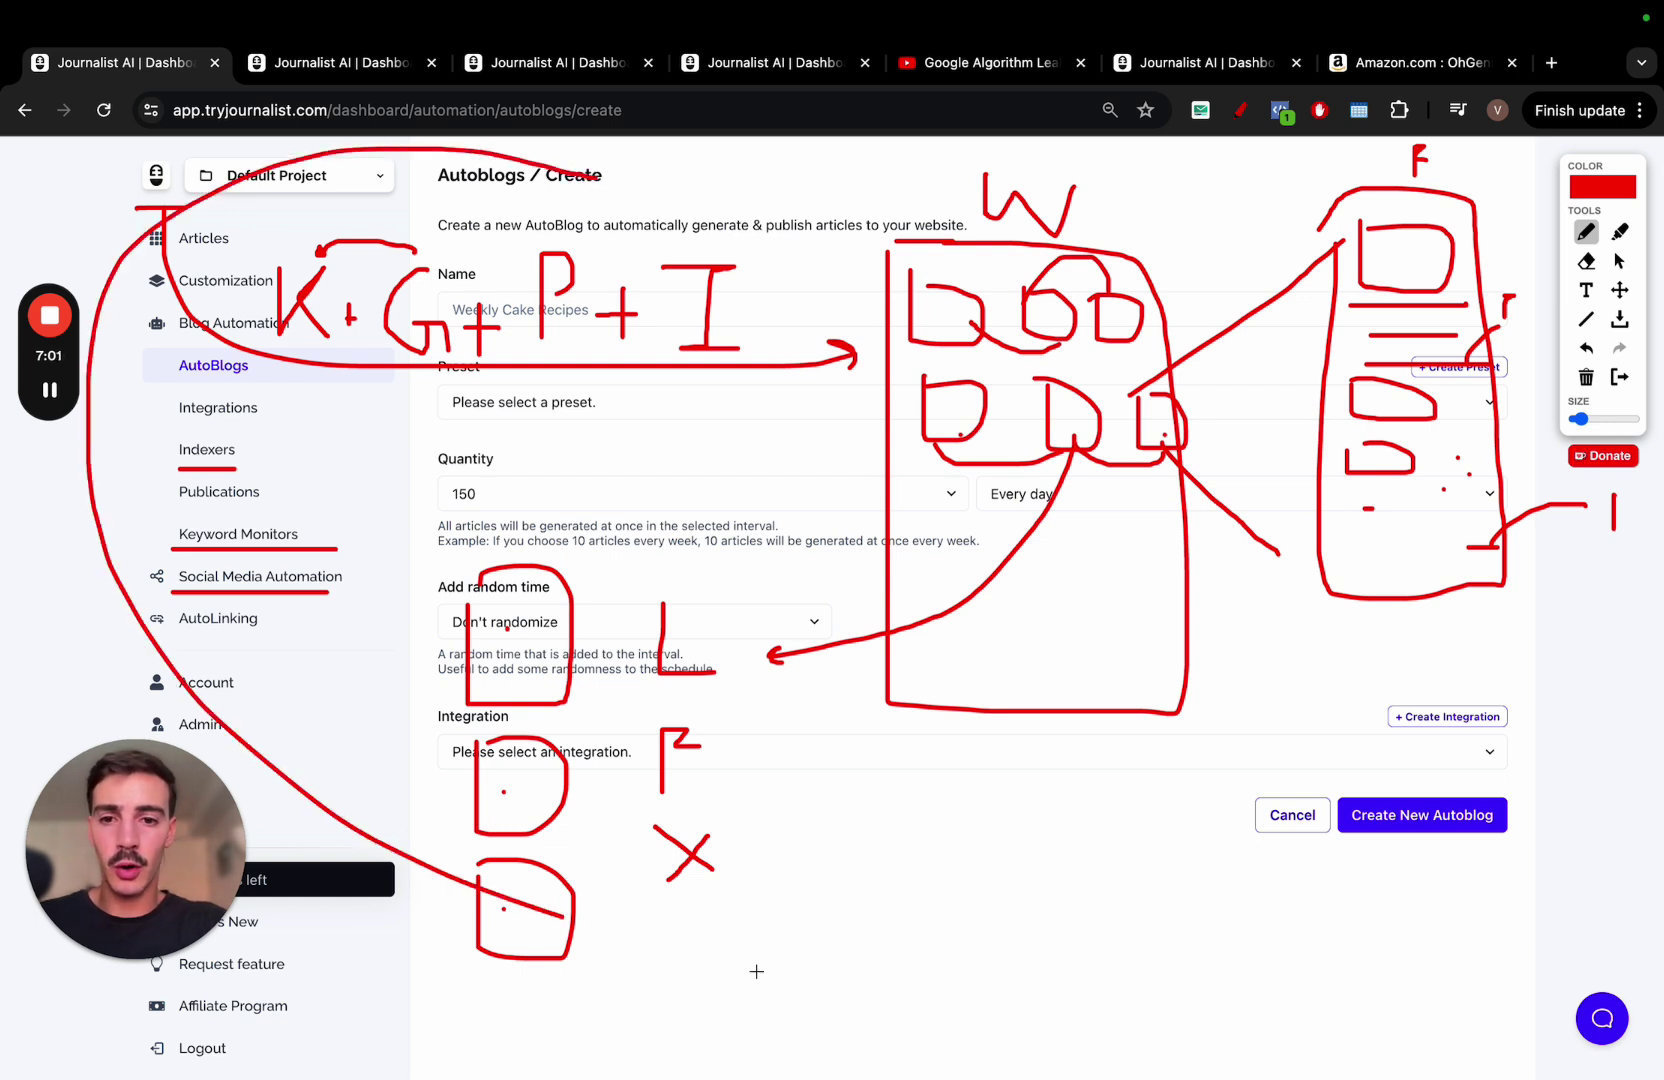
left_click_drag(1280, 255, 599, 243)
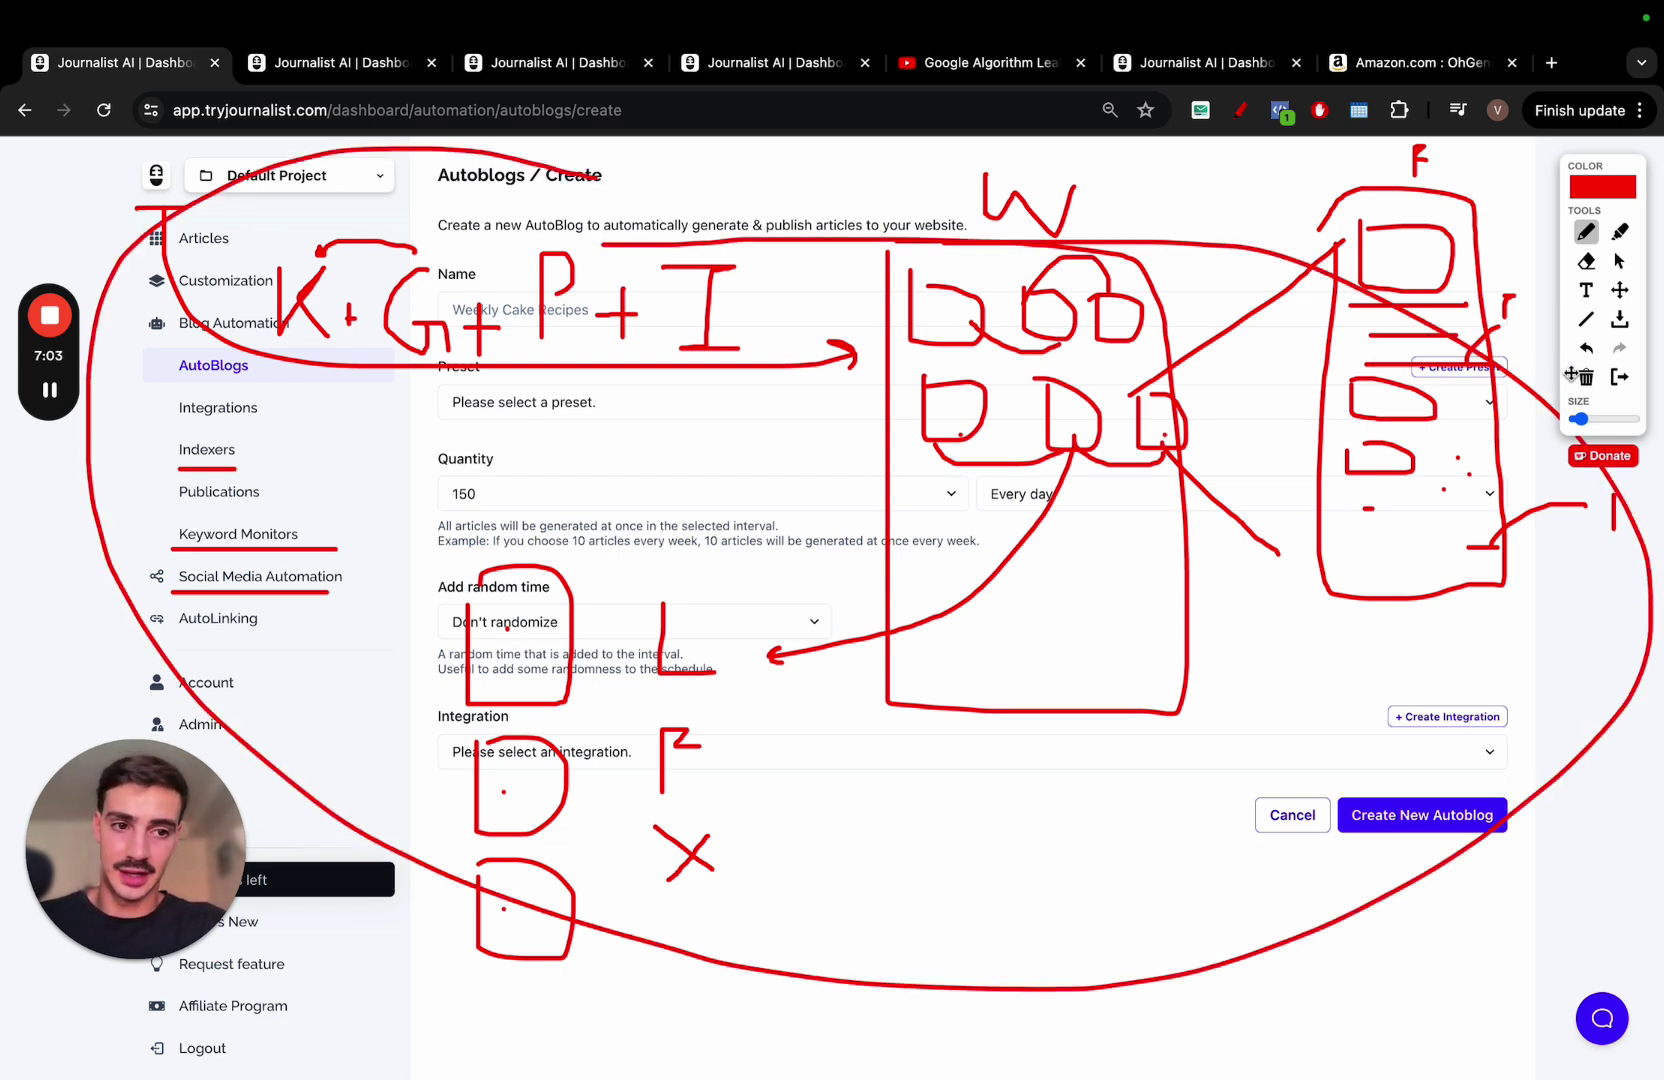
left_click(1620, 376)
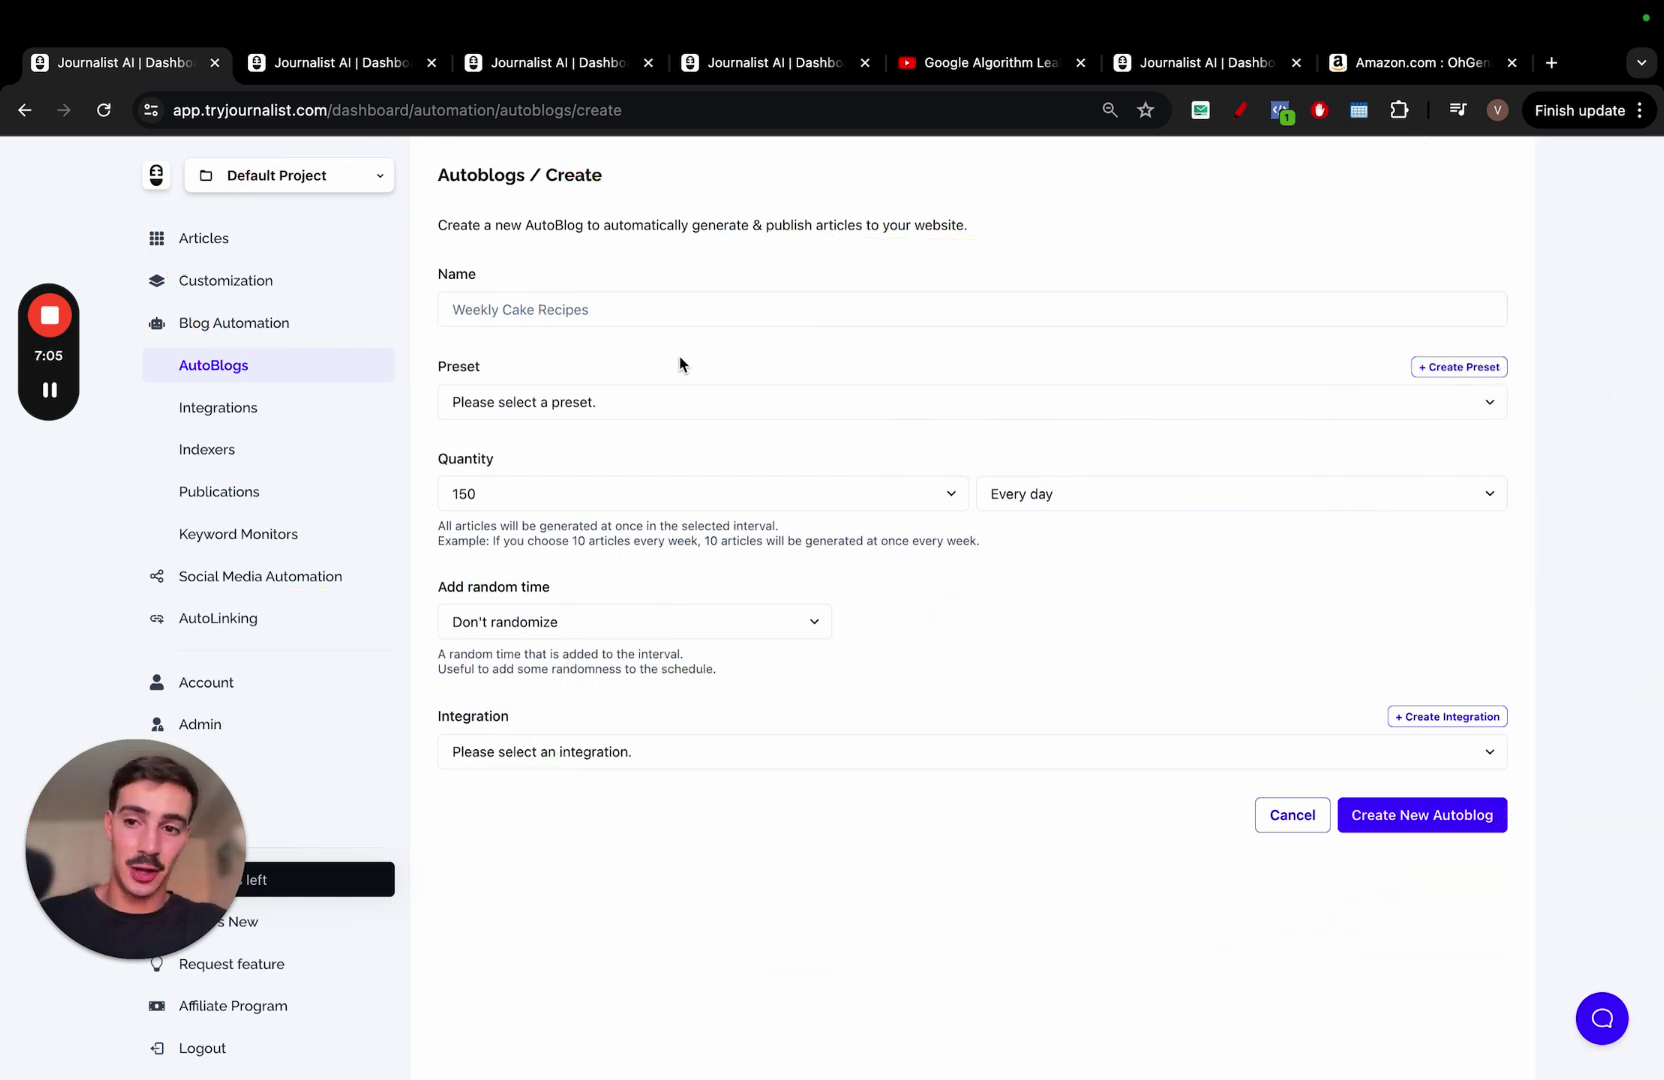
Check the article types and AutoBlogs list, then go to AutoLinking Generate Audit.
left_click(231, 247)
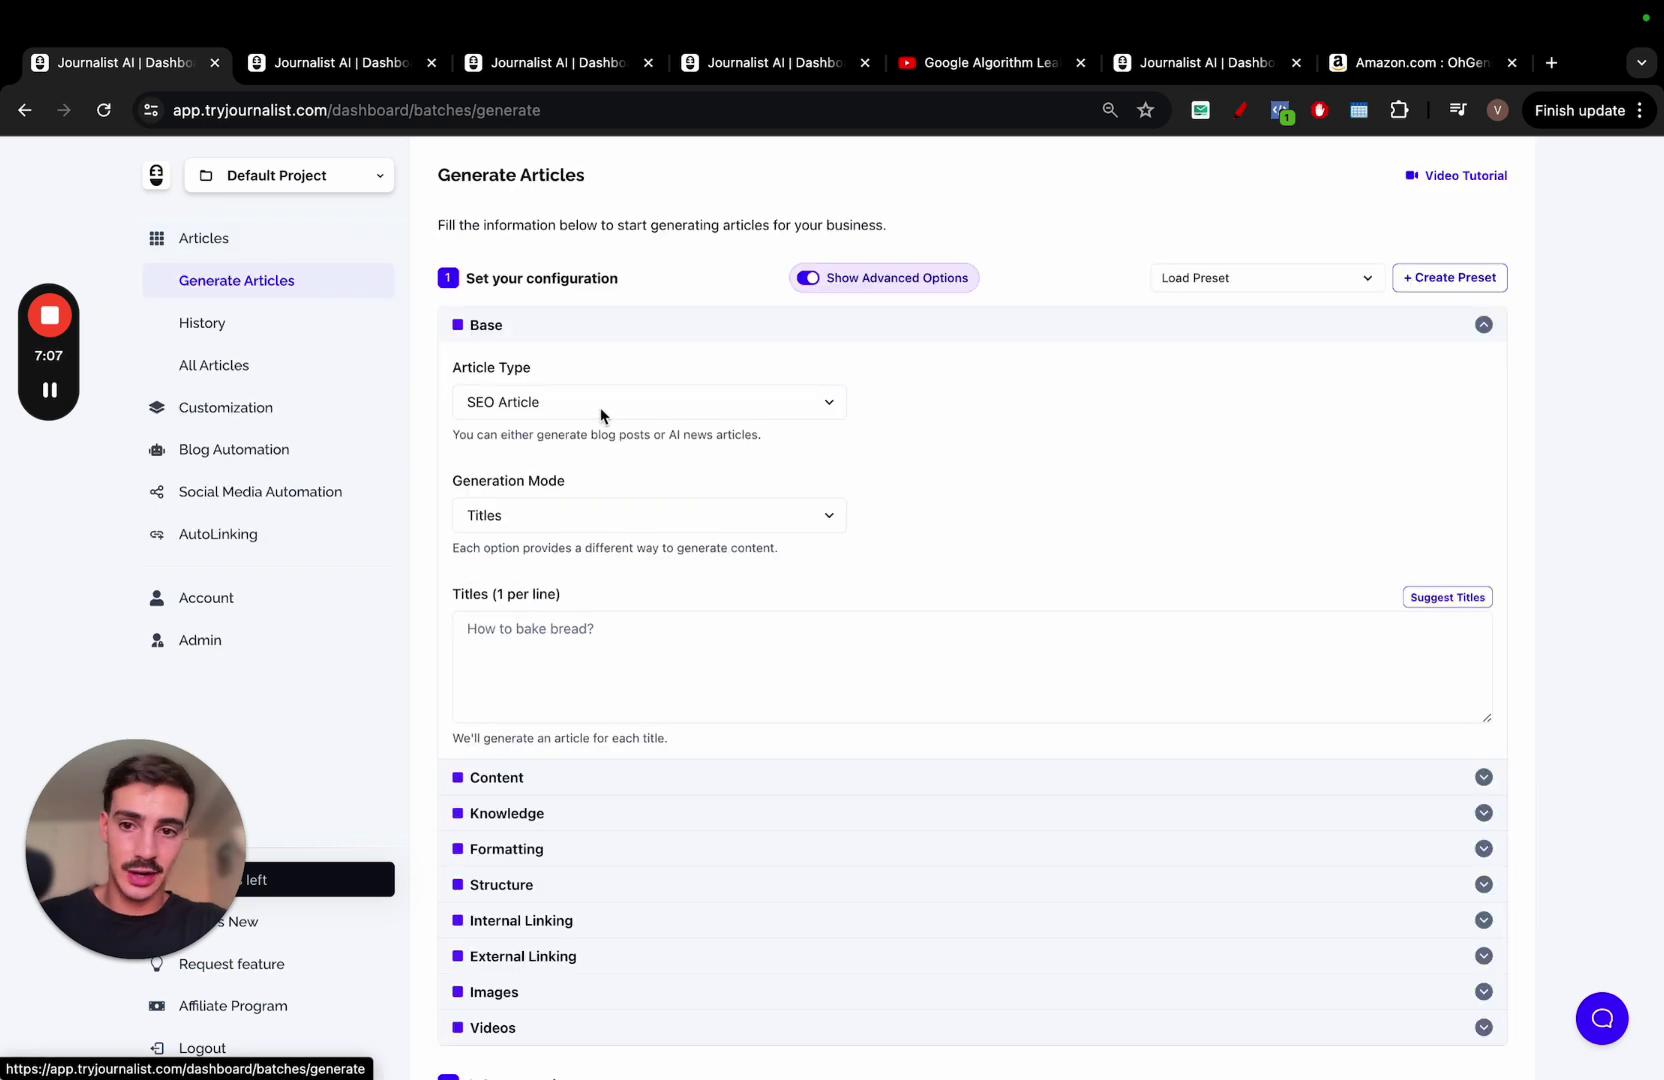
left_click(601, 414)
left_click(615, 319)
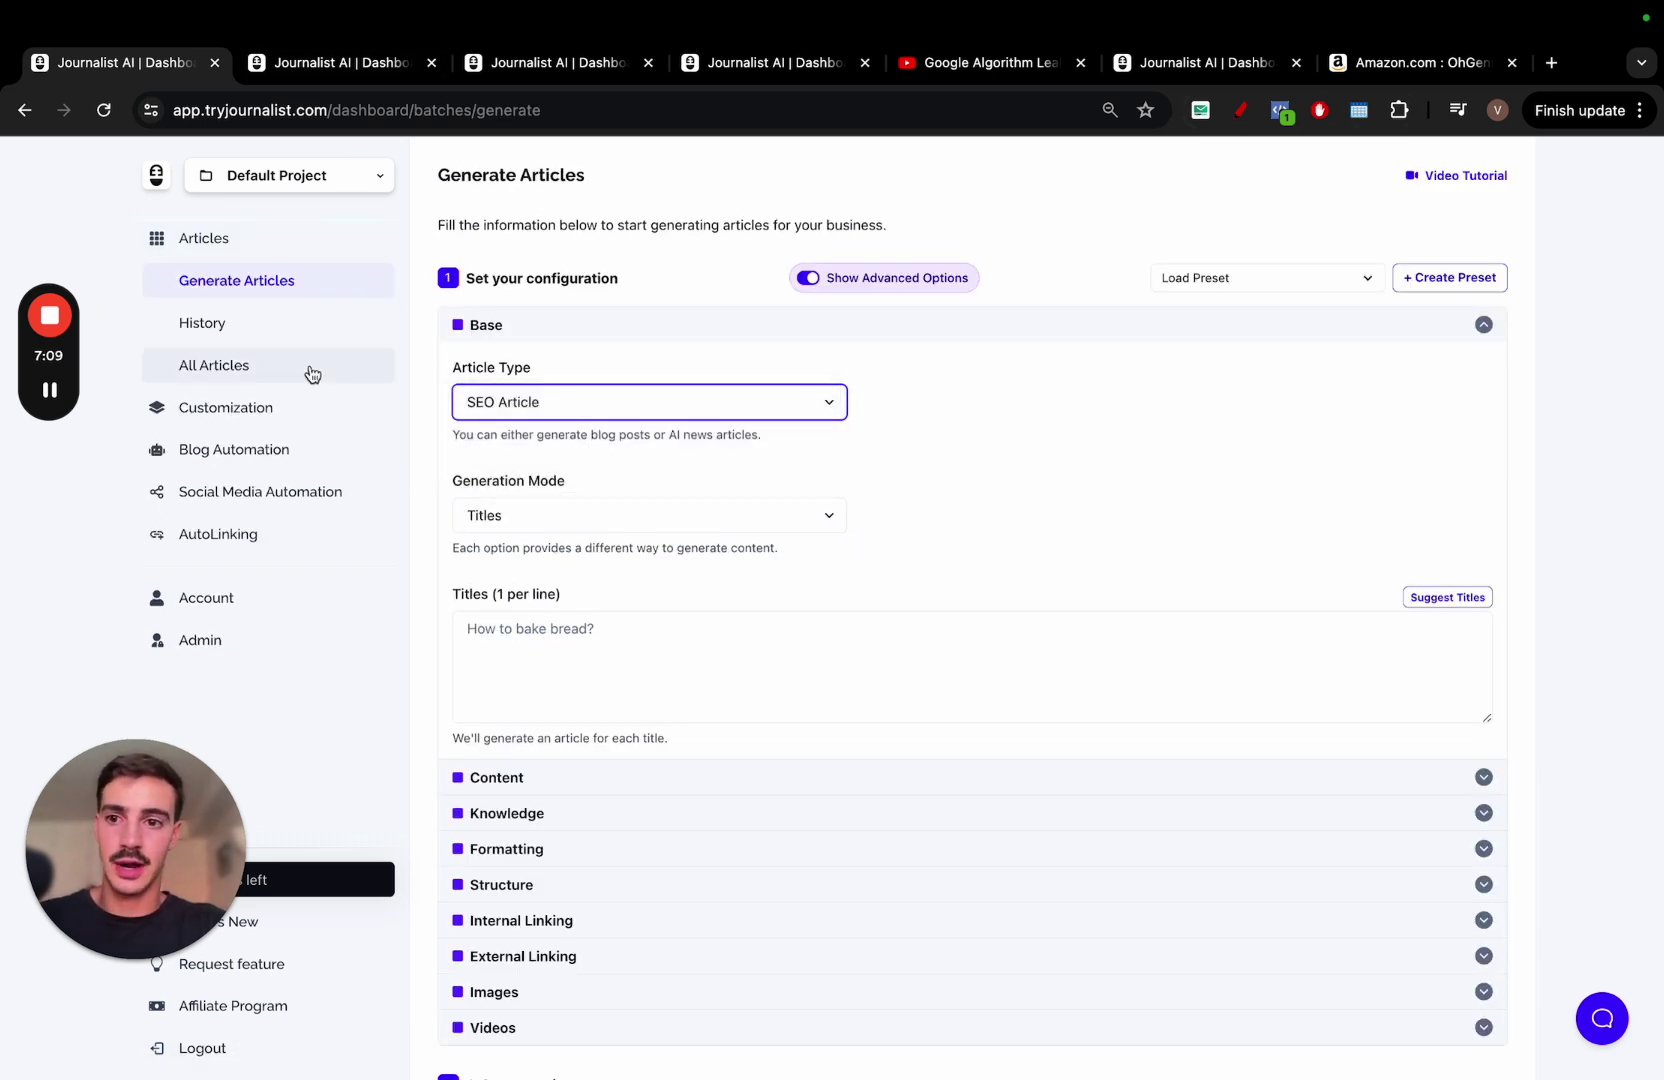
left_click(250, 449)
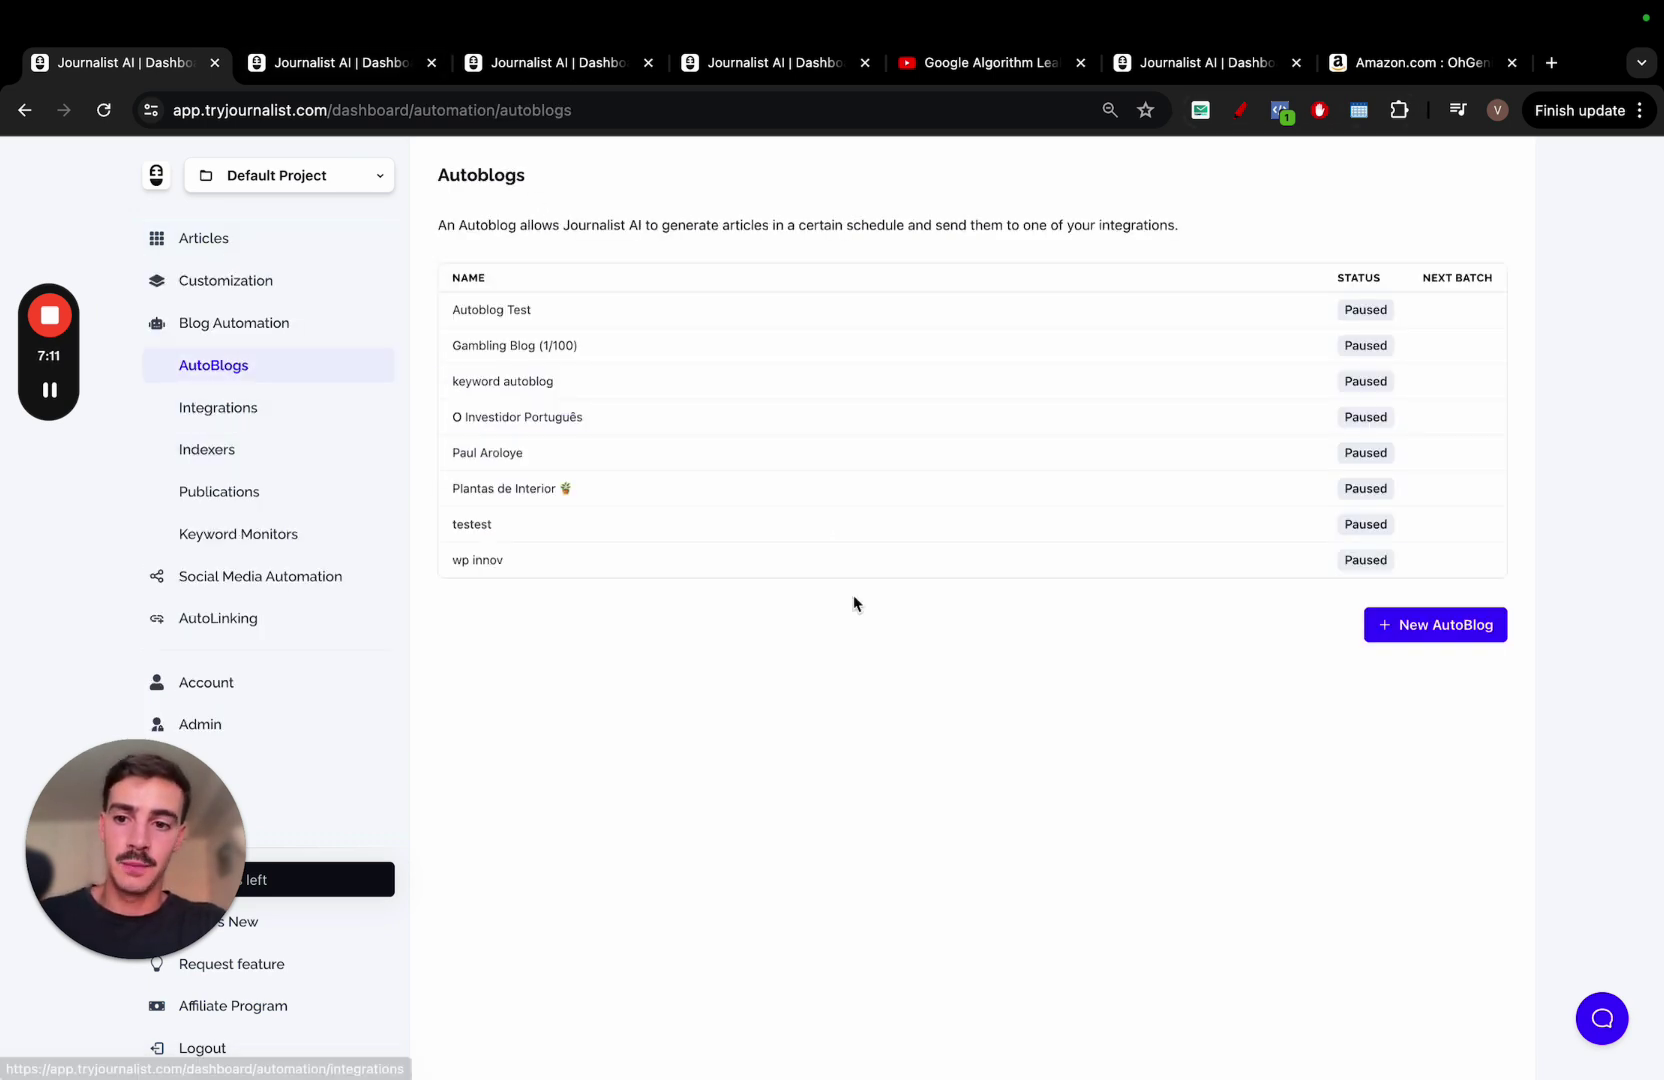
left_click(295, 634)
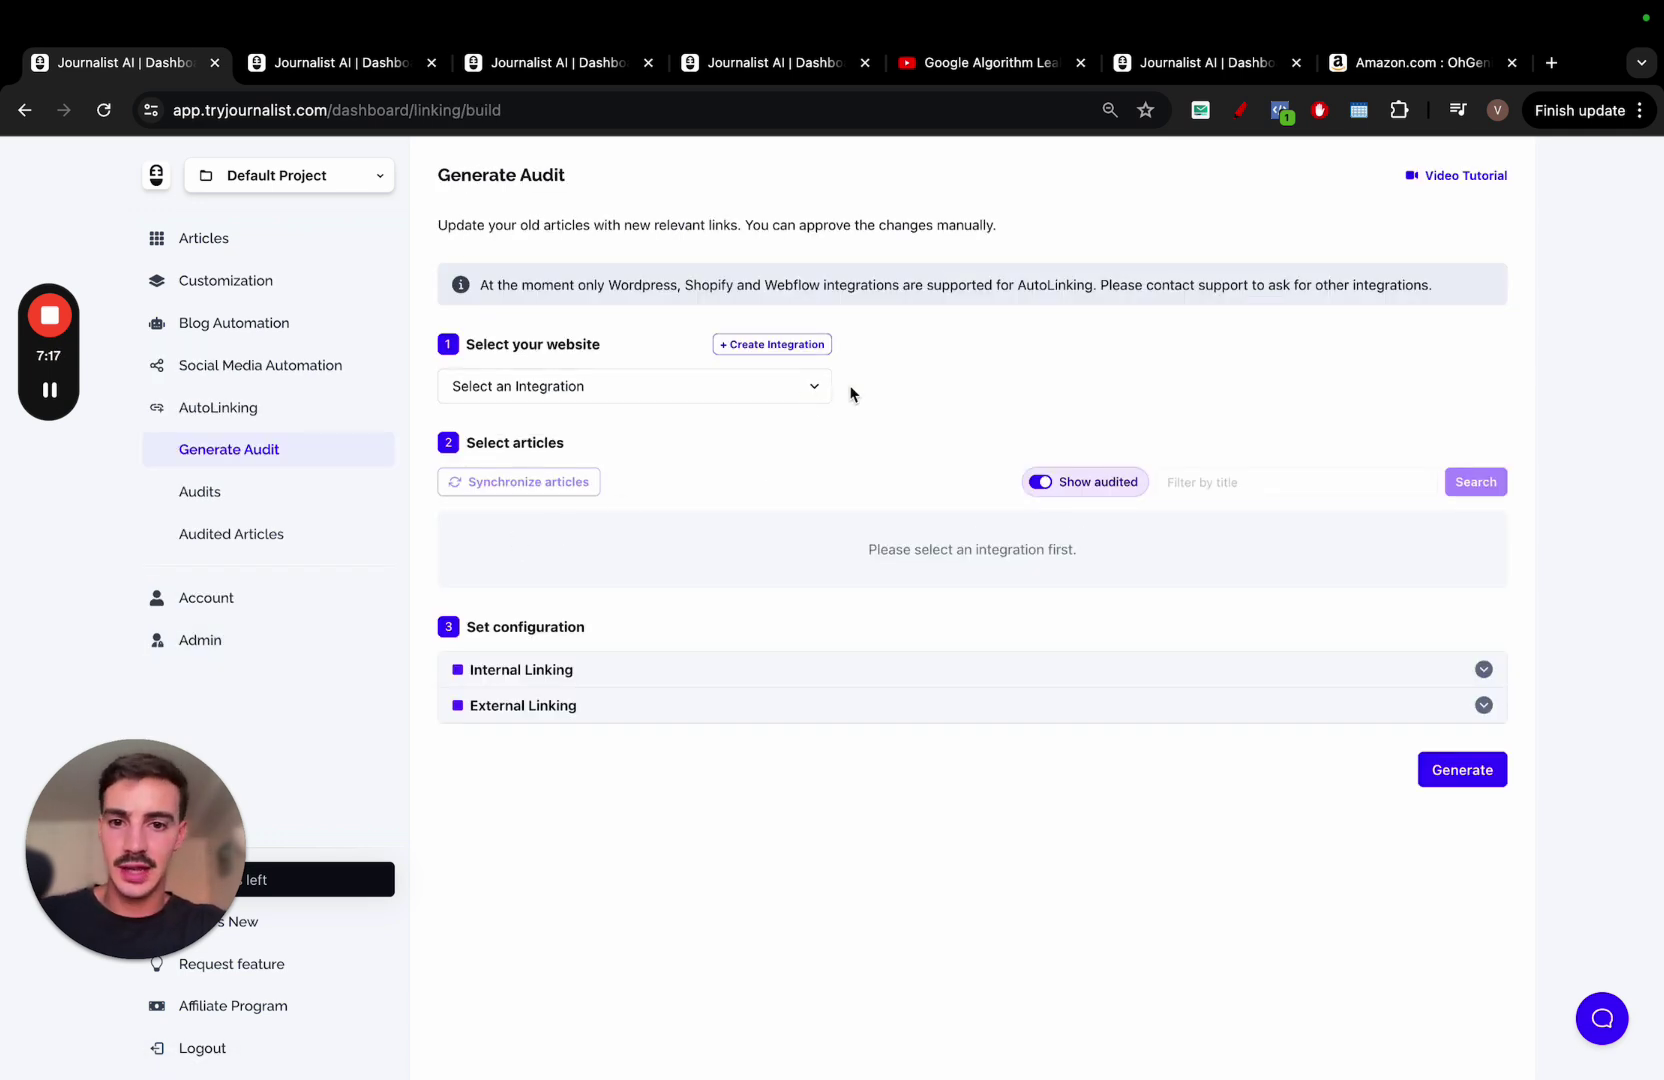
Check the integration choices, then sketch red arrows and a rectangle on the audit page and erase them.
left_click(800, 390)
left_click(993, 380)
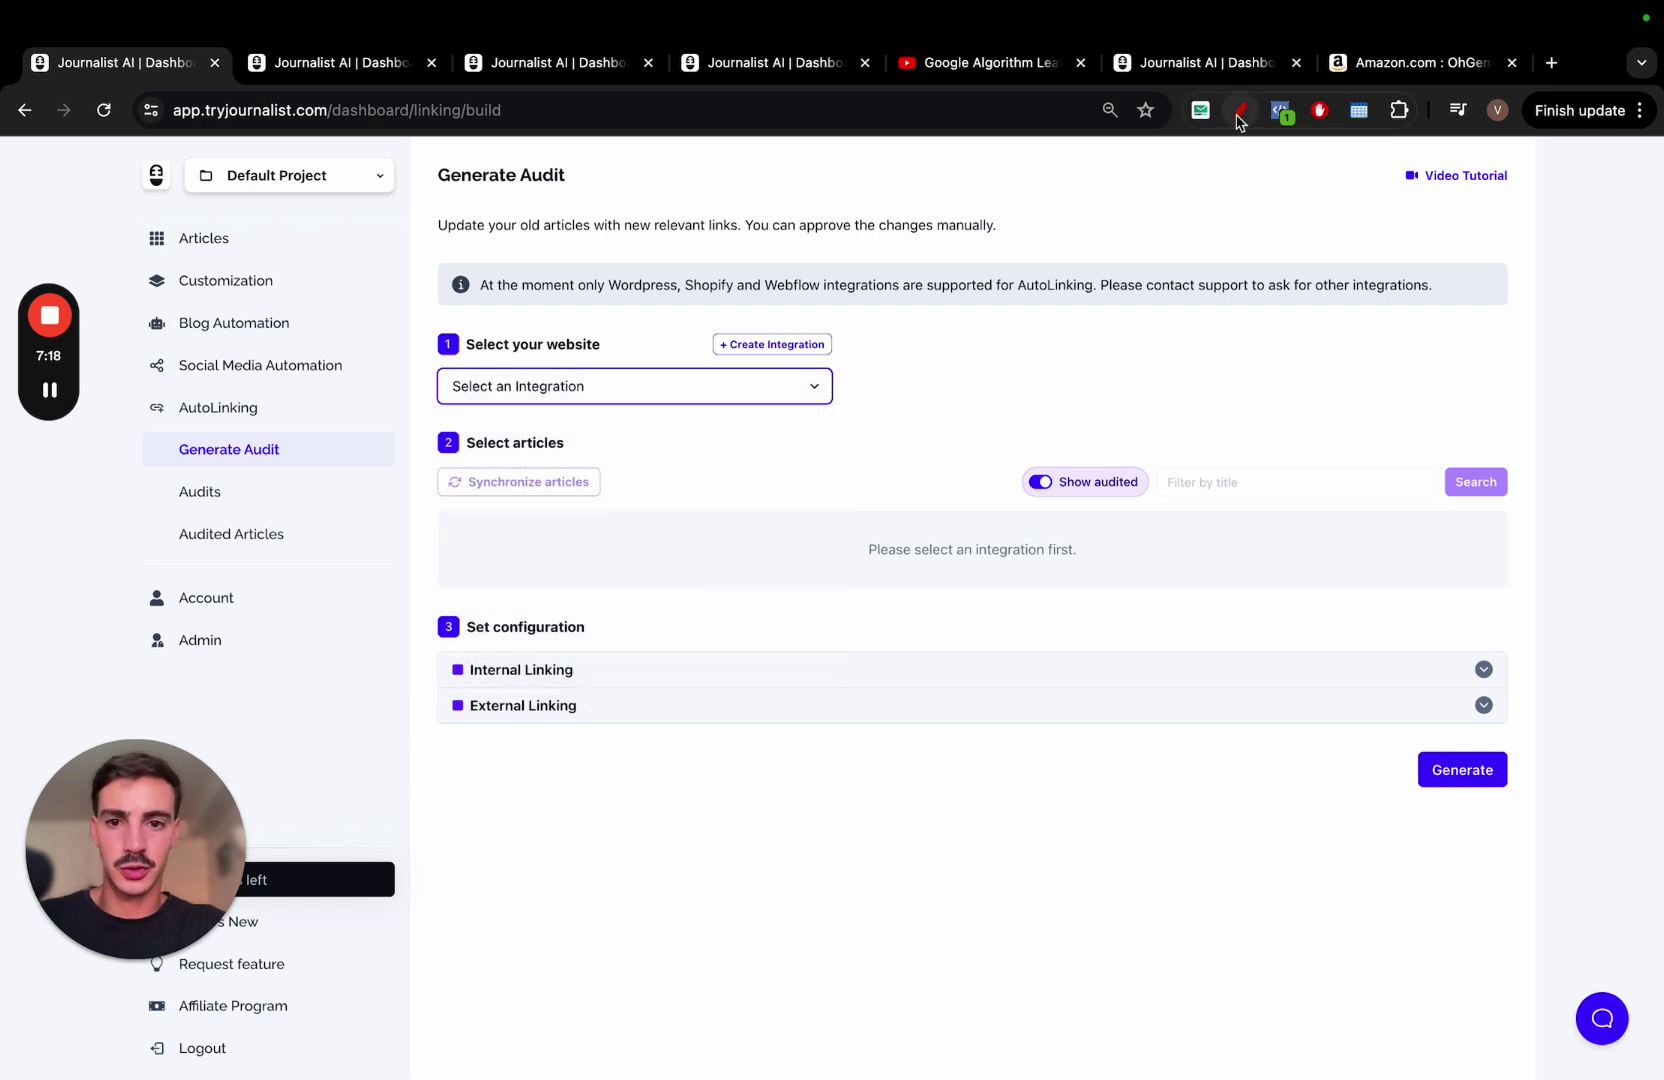
left_click(1239, 115)
mouse_move(1382, 239)
left_mouse_down()
mouse_move(1442, 193)
mouse_move(1426, 196)
left_mouse_up()
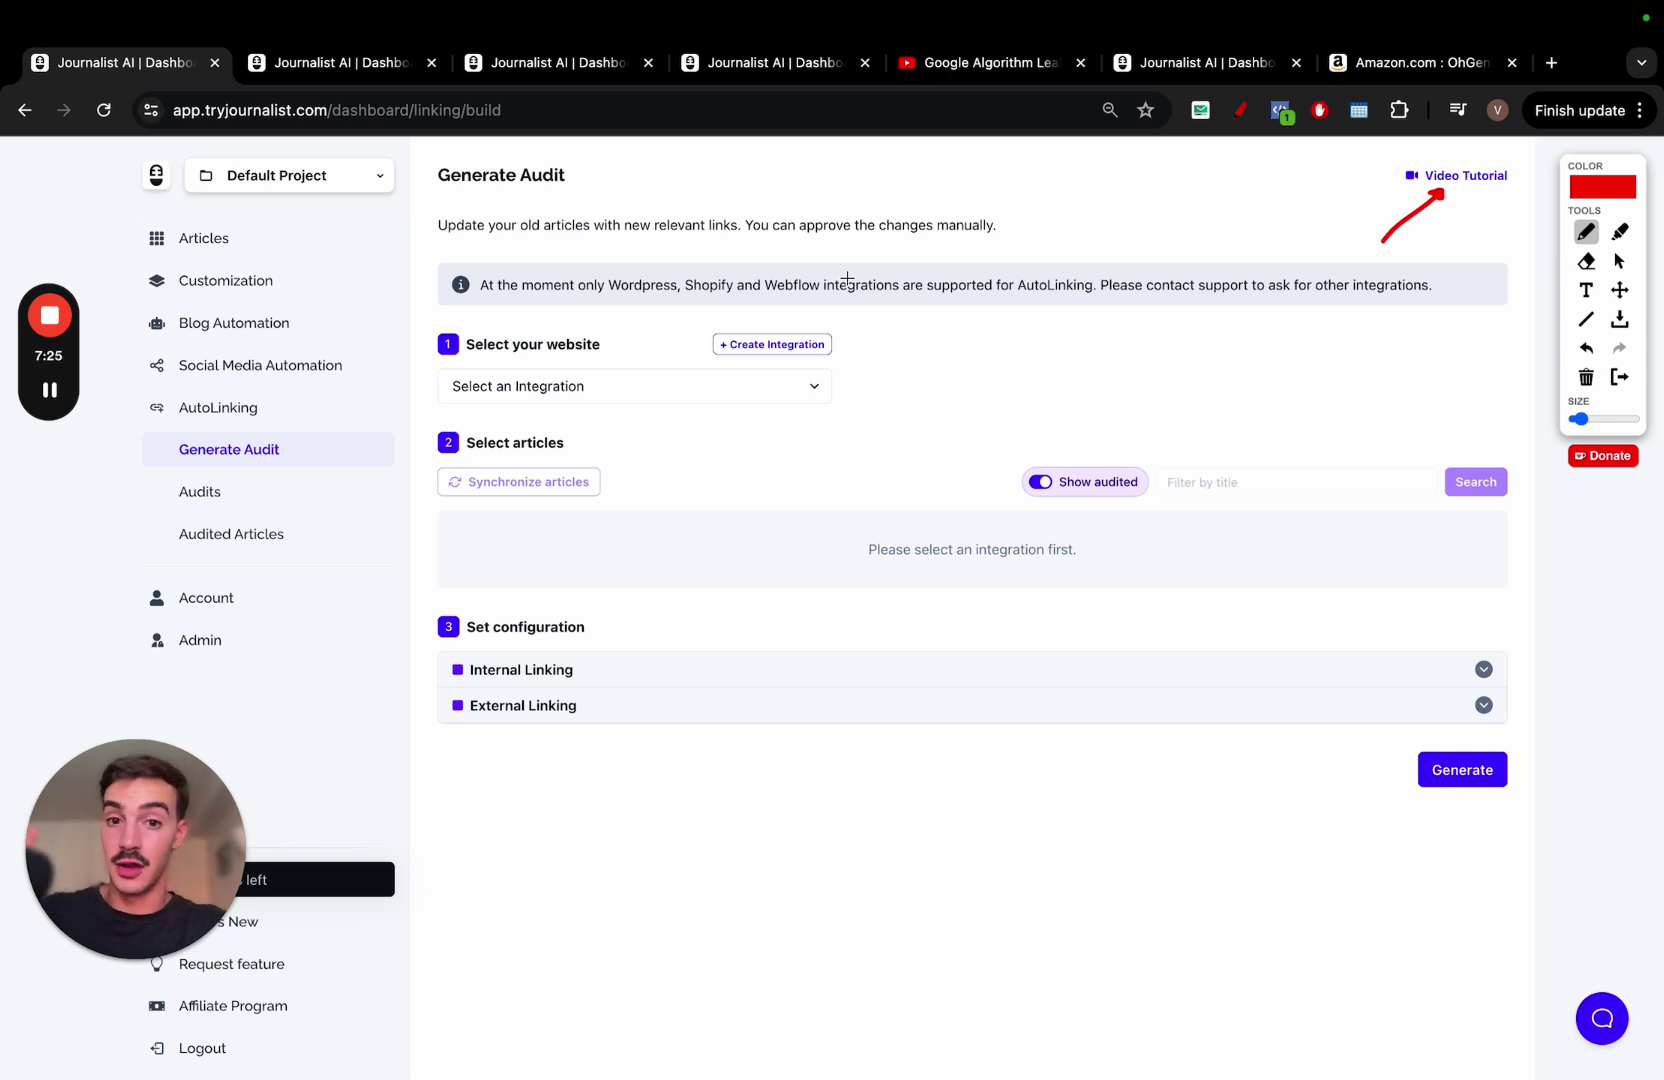
mouse_move(812, 239)
left_mouse_down()
mouse_move(794, 763)
mouse_move(1188, 703)
mouse_move(1118, 230)
mouse_move(812, 245)
left_mouse_up()
mouse_move(1132, 290)
left_mouse_down()
mouse_move(1130, 743)
mouse_move(1148, 735)
left_mouse_up()
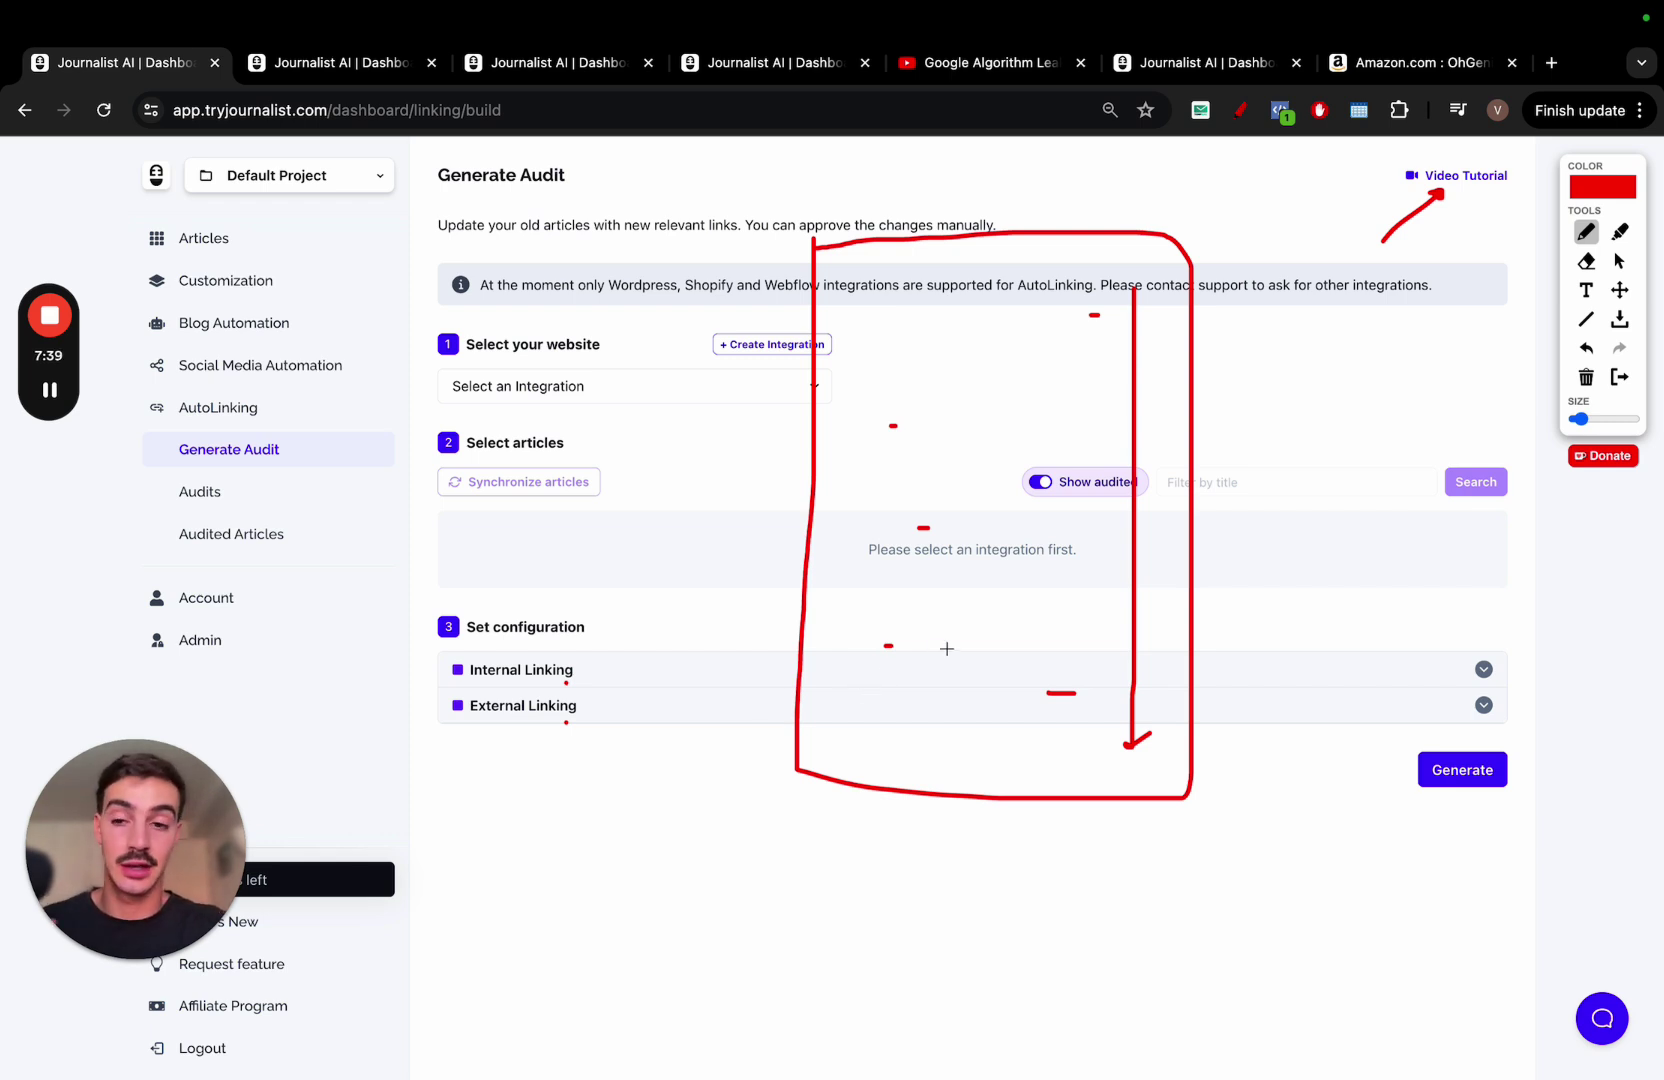
left_click(1620, 376)
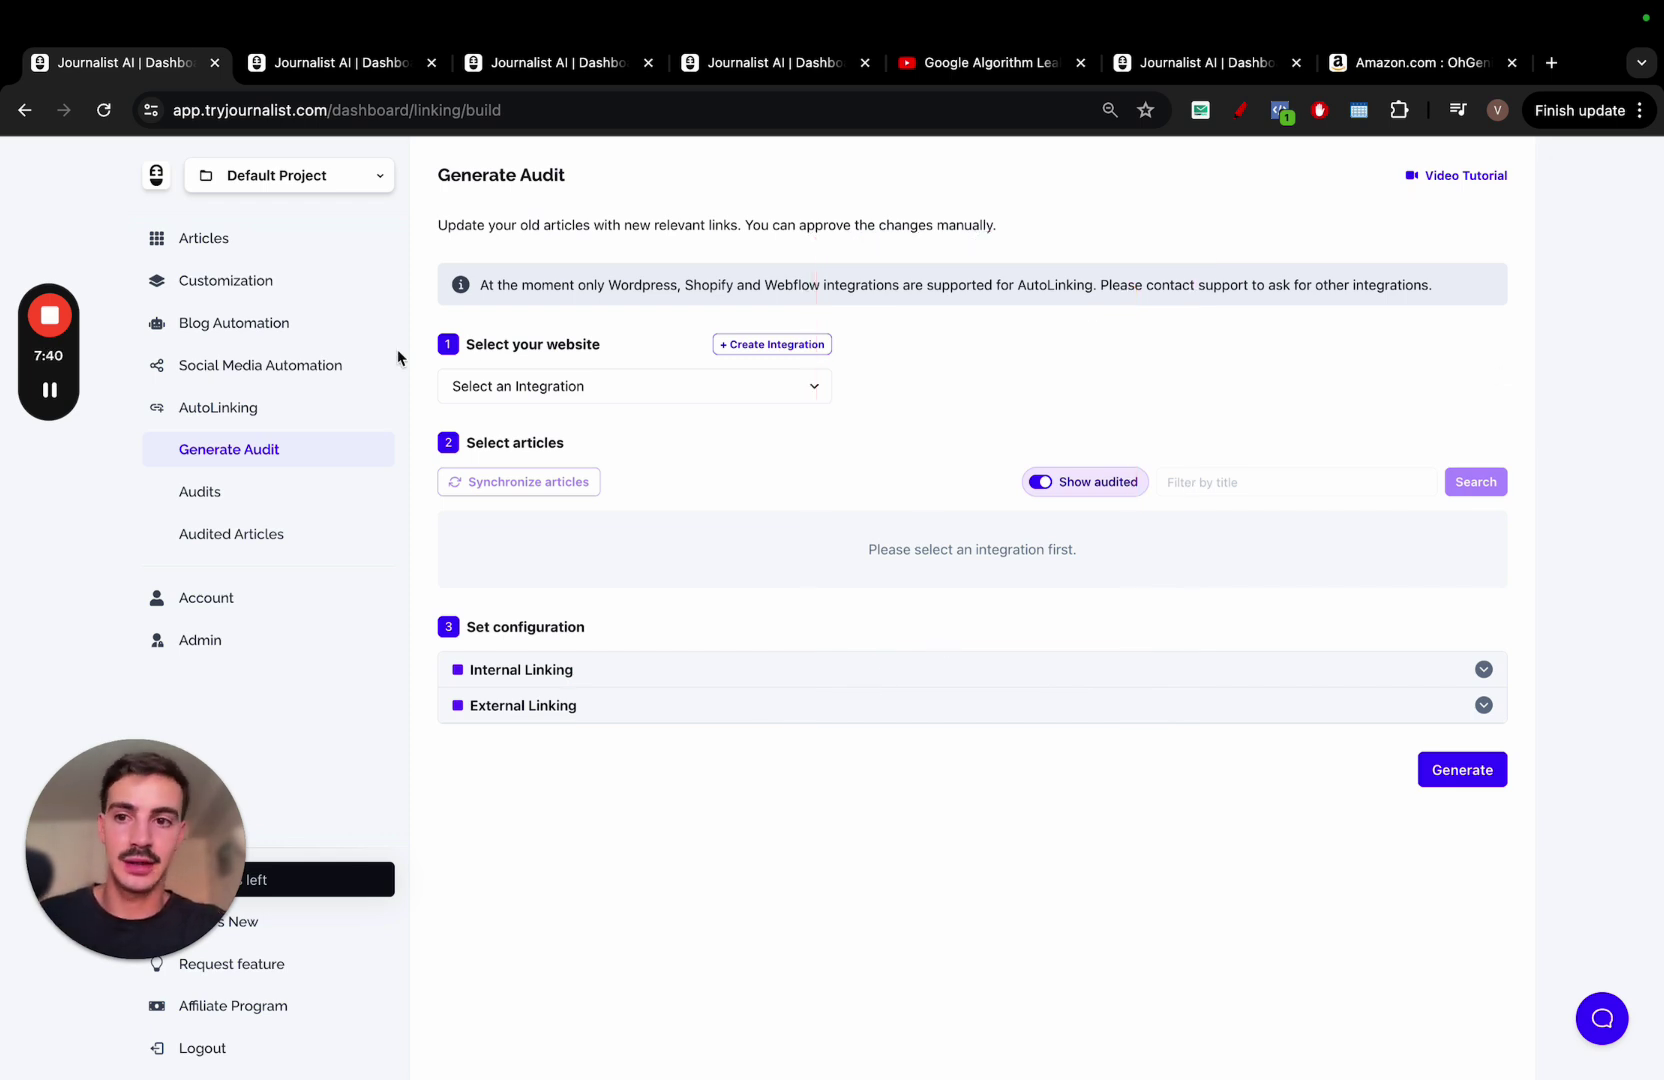
Open the 'Boost Your SEO and Traffic' article from the History batch on its own page.
left_click(259, 252)
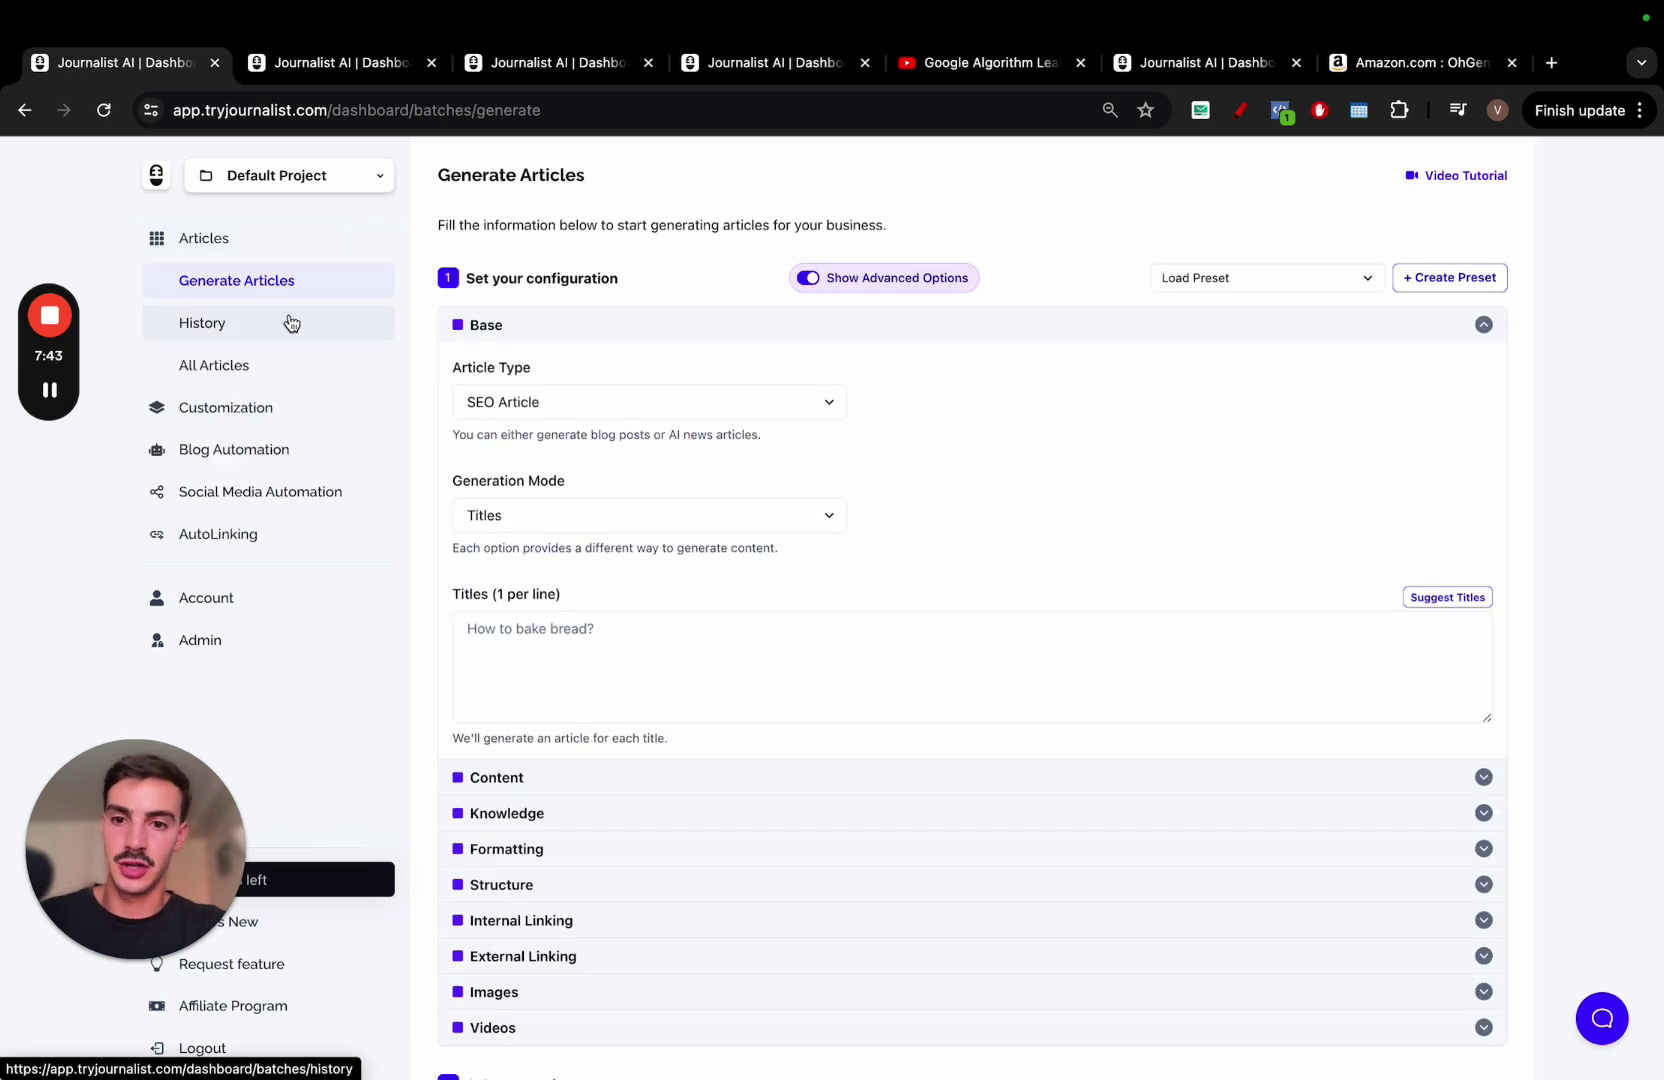
left_click(263, 336)
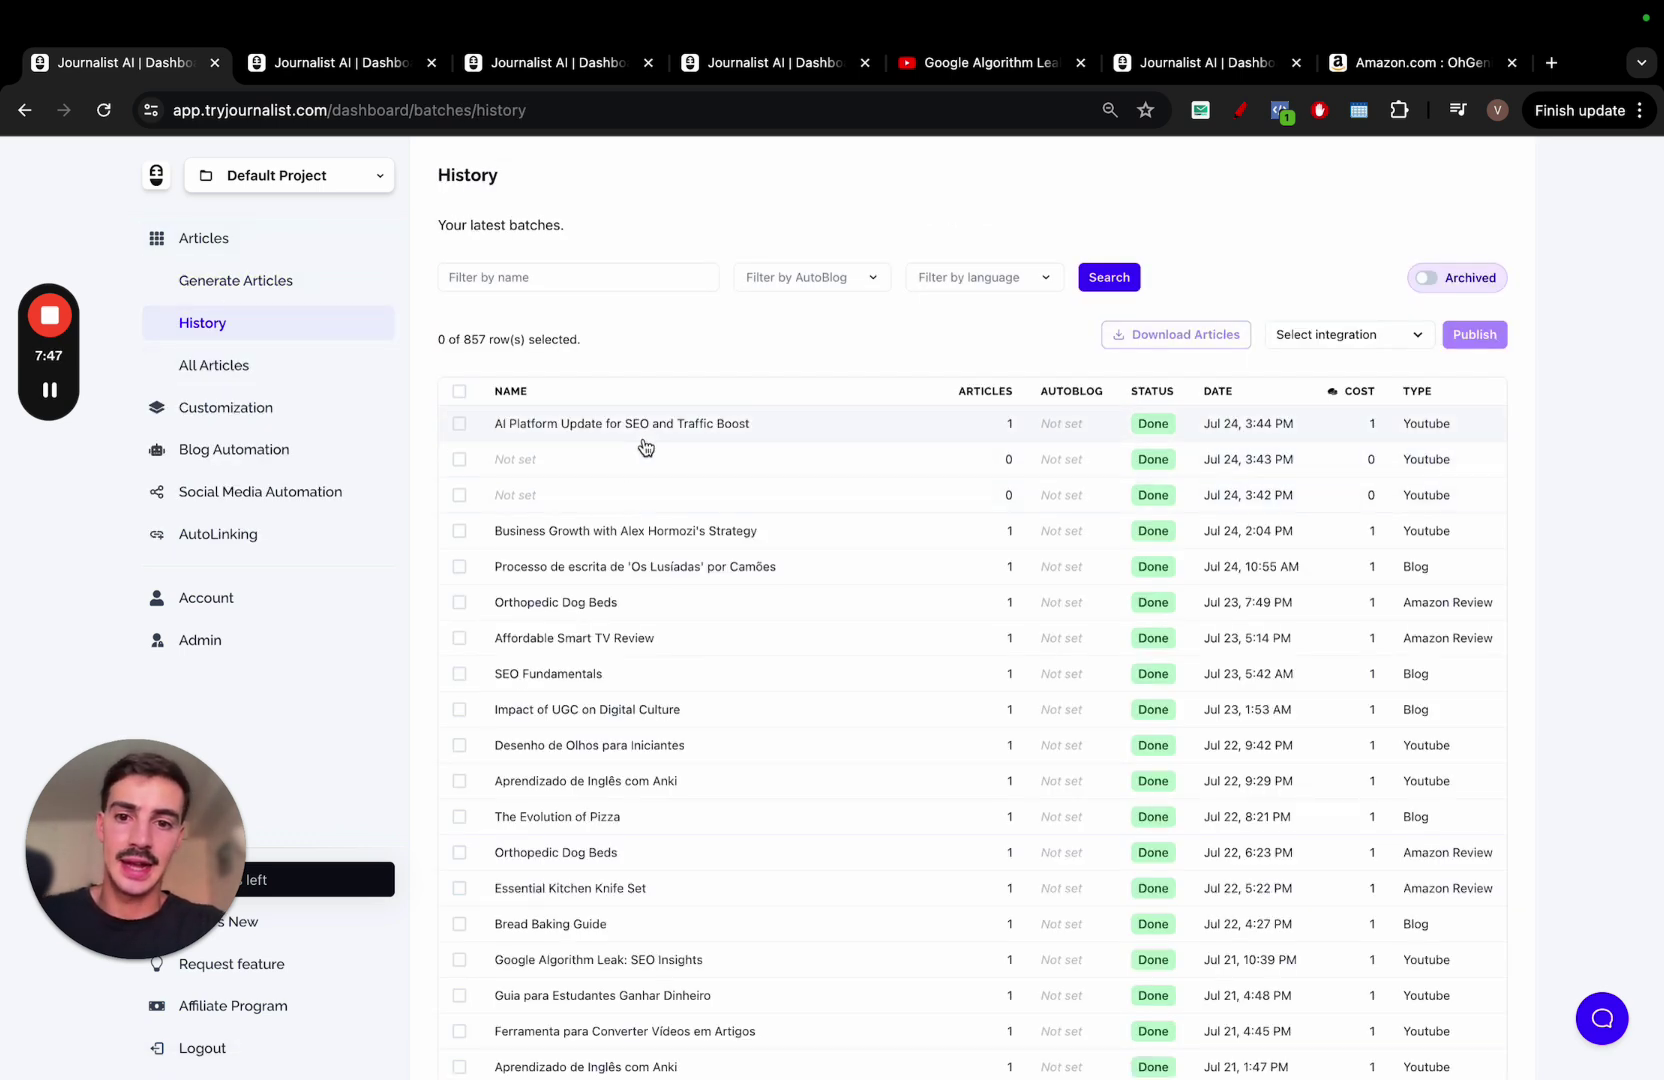
left_click(647, 442)
left_click(763, 366)
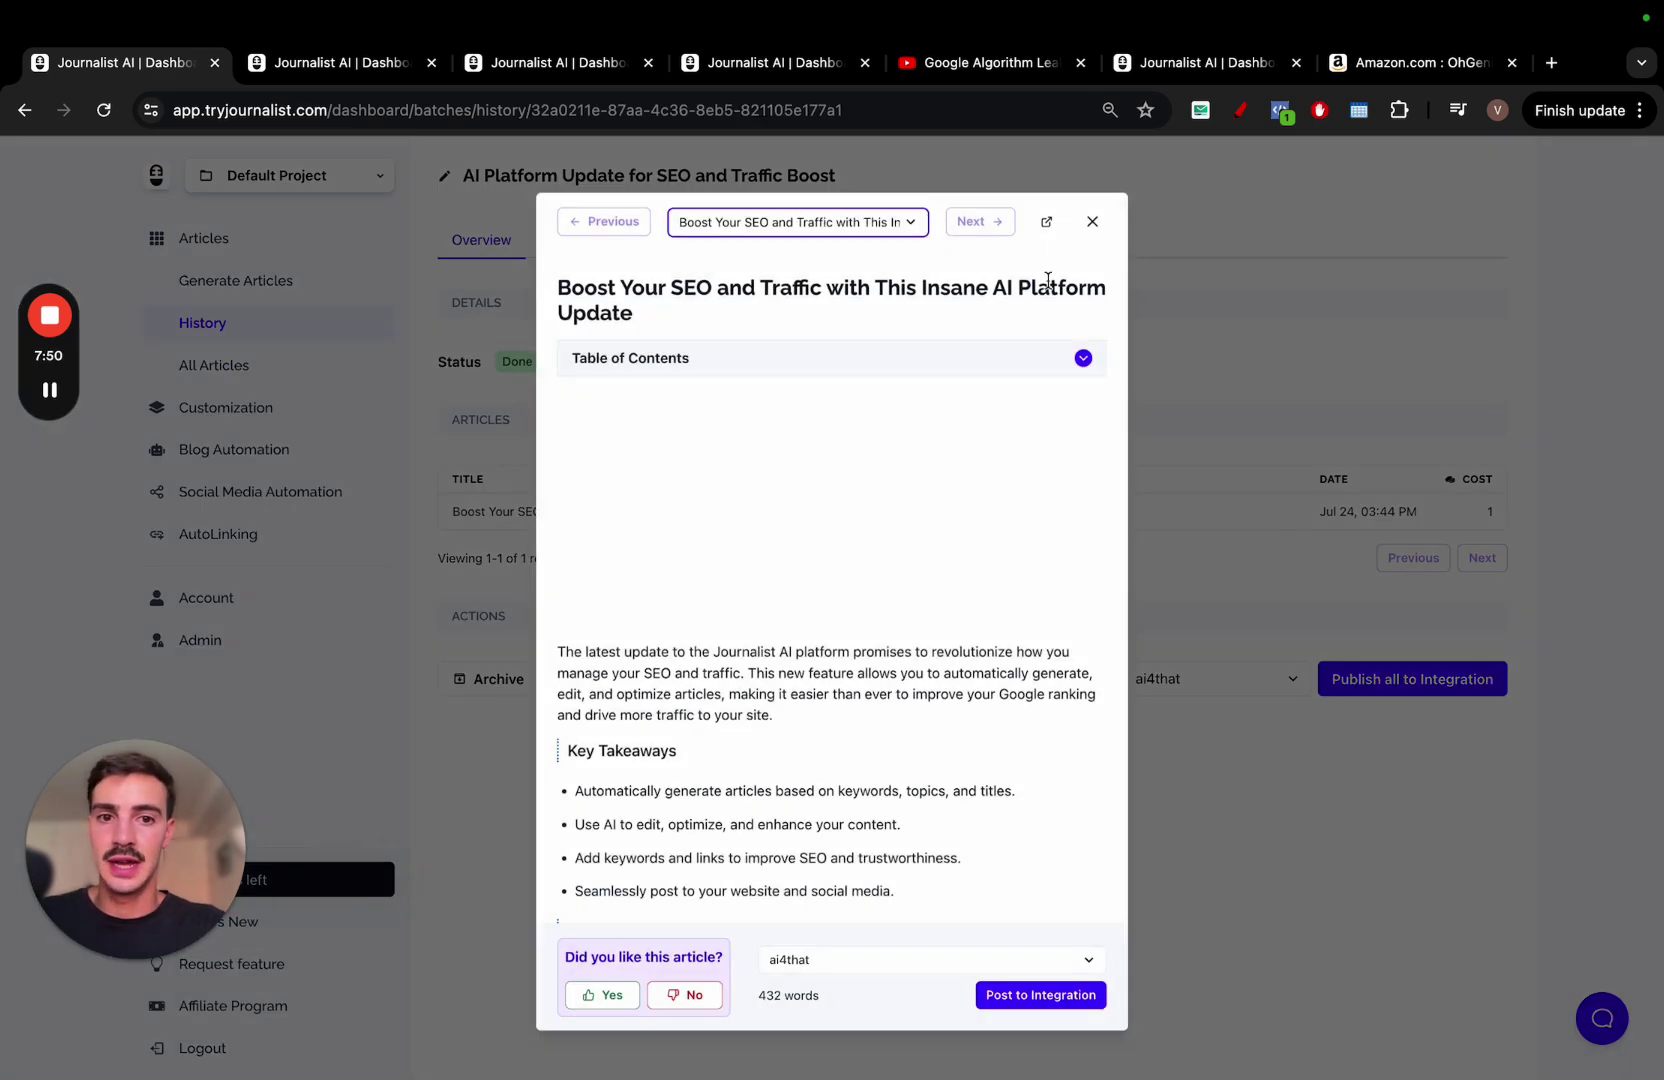
left_click(1048, 226)
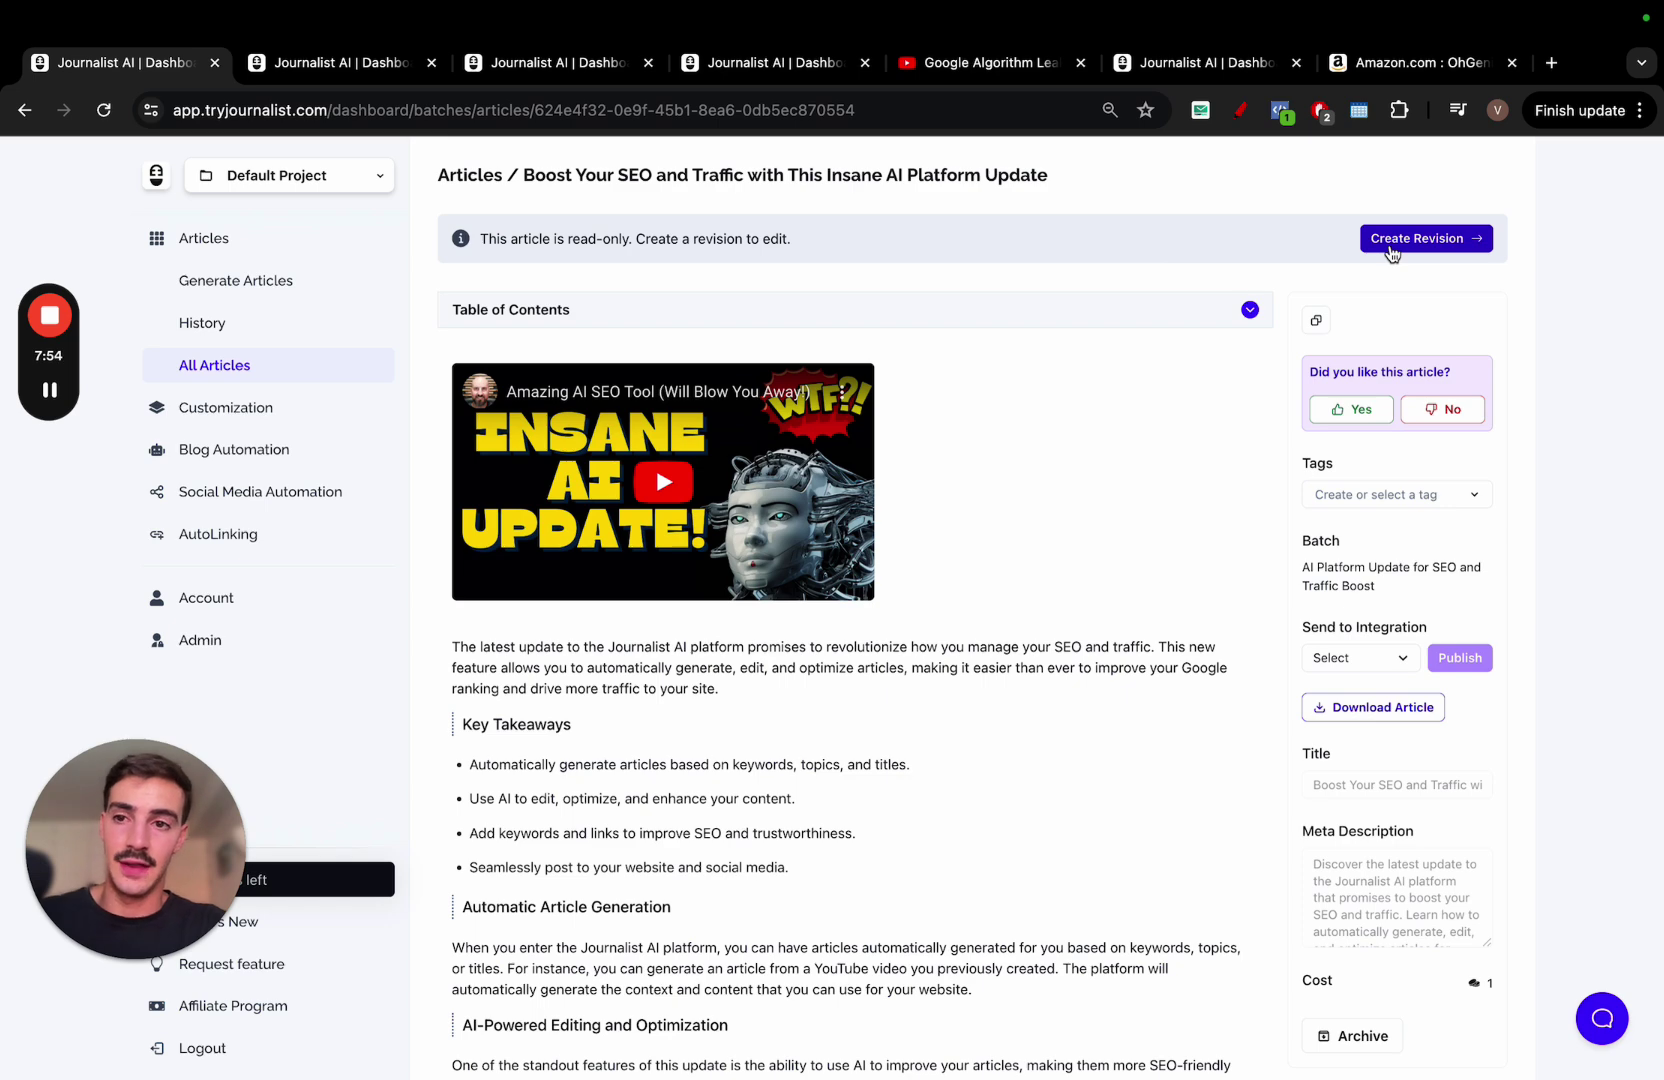
Create an editable revision and get external link suggestions for the opening paragraph.
left_click(1390, 250)
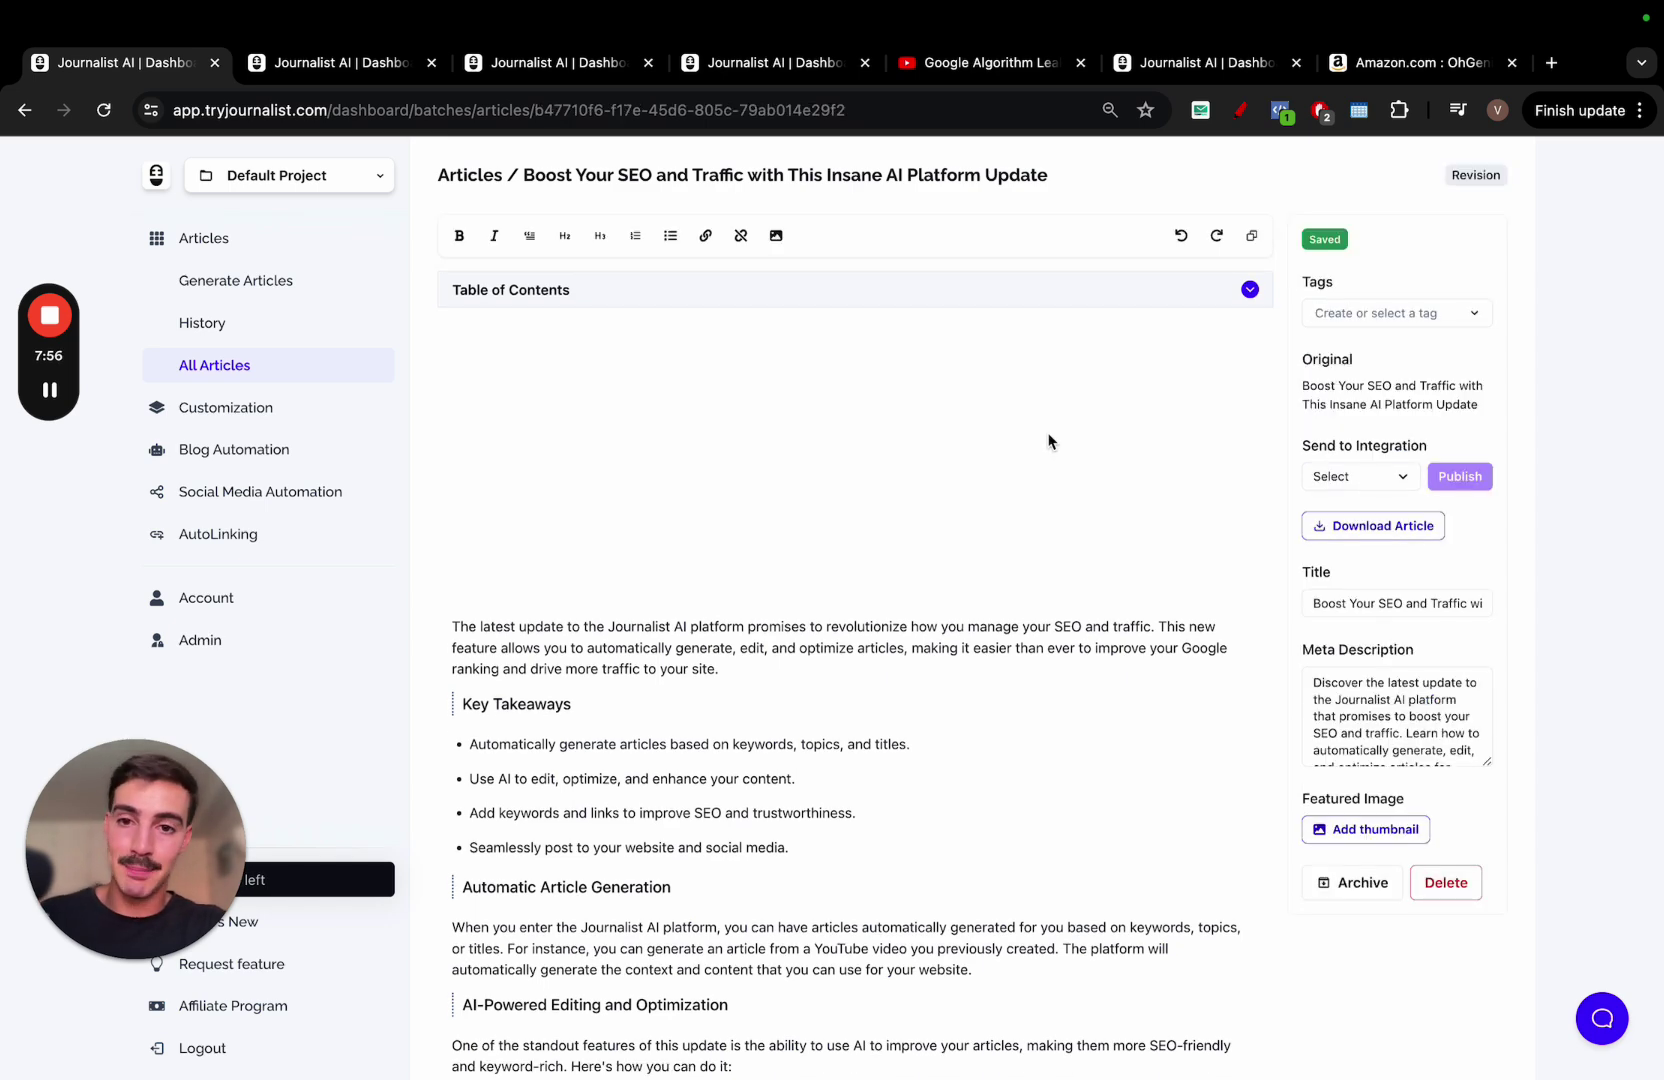
triple_click(858, 630)
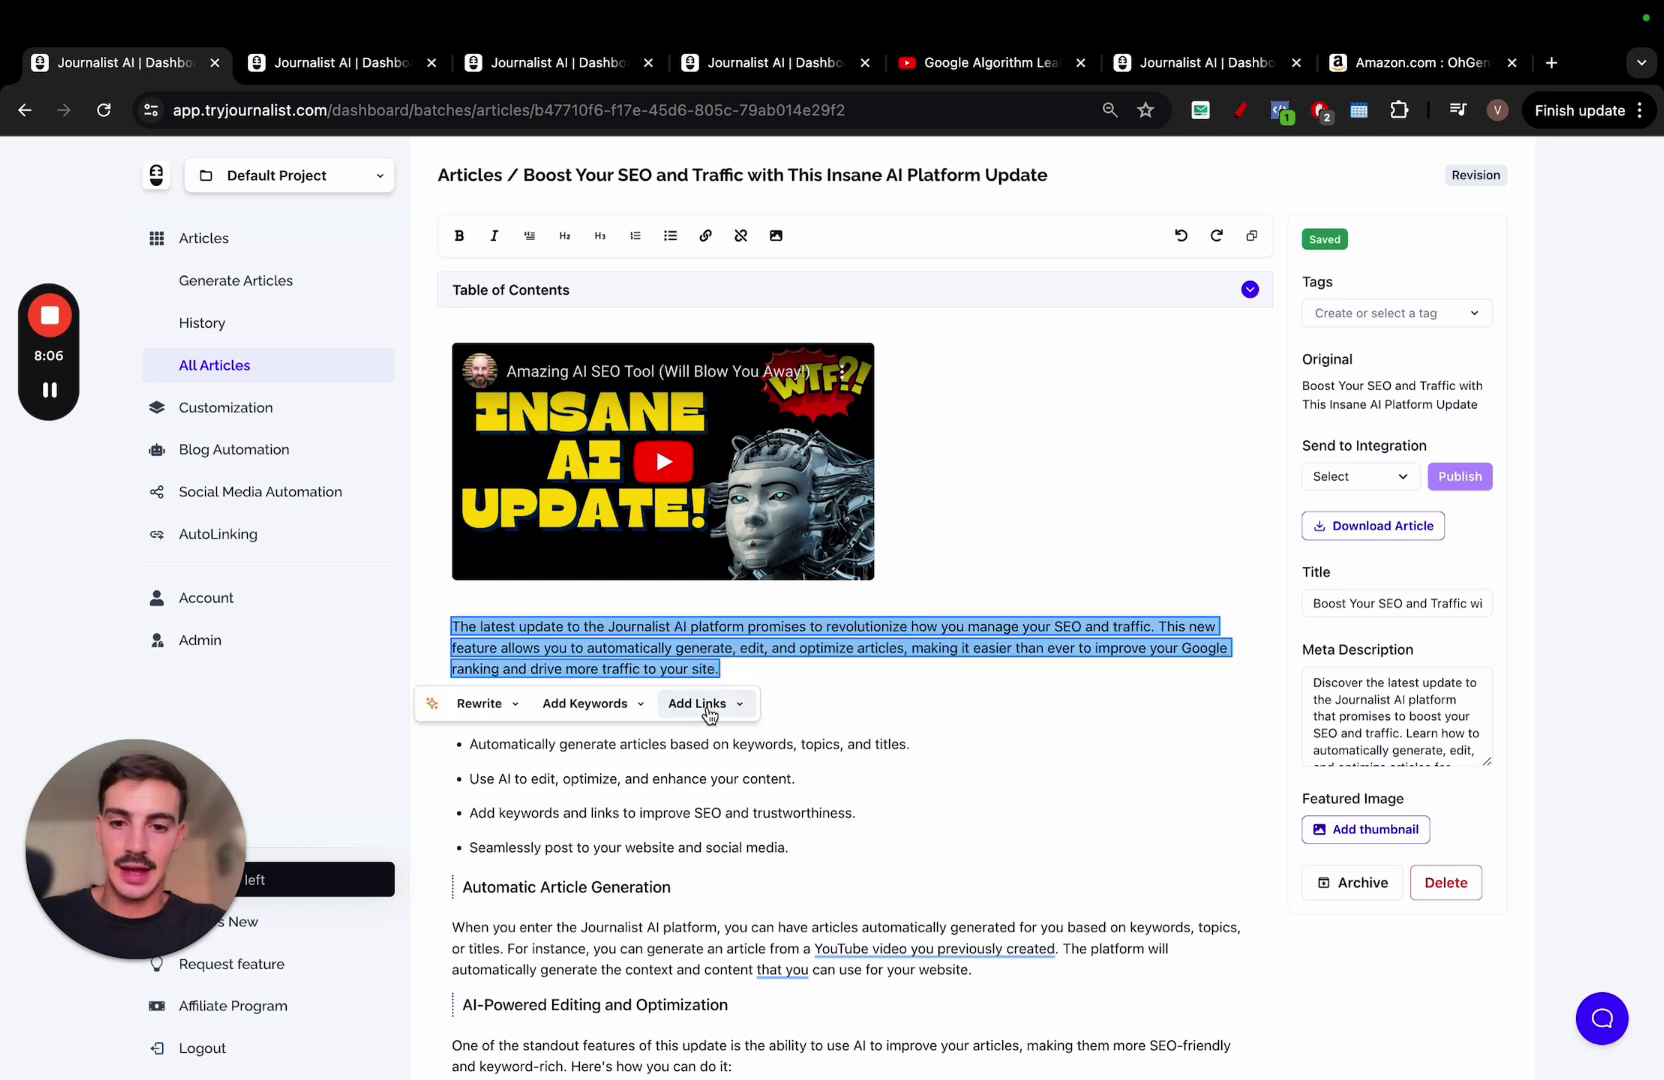
left_click(698, 703)
left_click(708, 747)
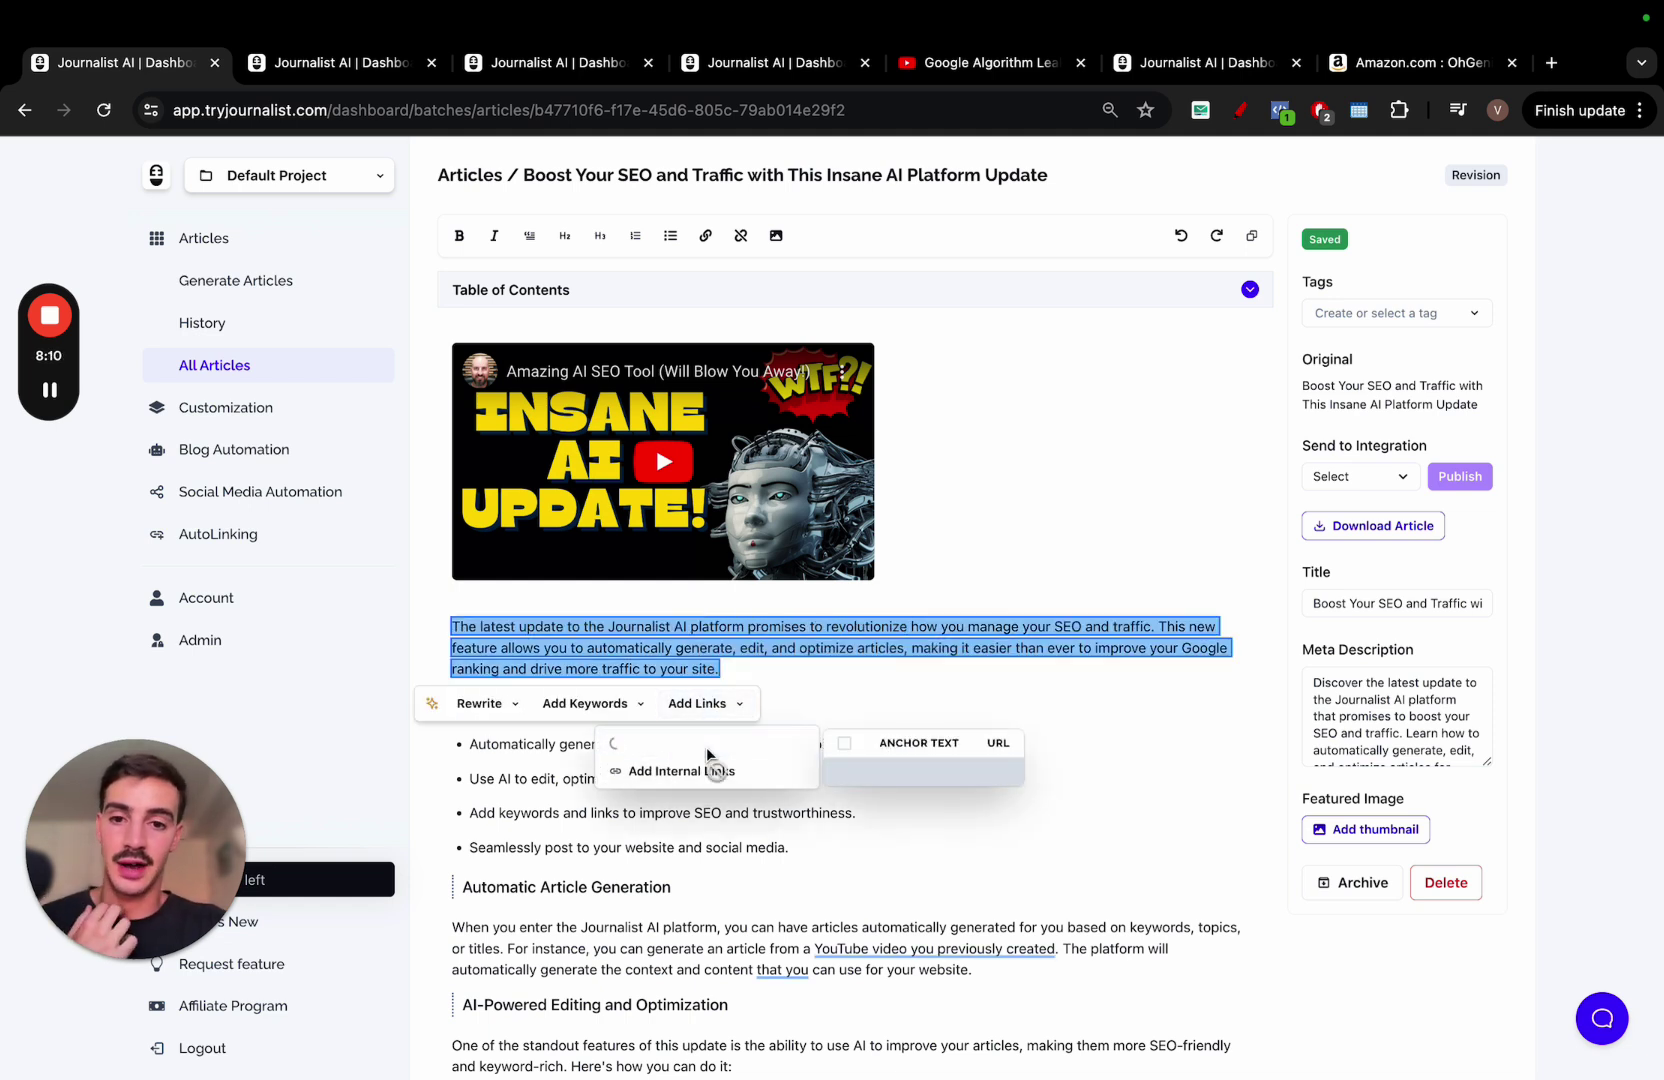
Accept all five suggested external links, including 'manage your SEO' and 'drive more traffic'.
left_click(844, 776)
left_click(844, 811)
left_click(844, 846)
left_click(844, 882)
left_click(844, 917)
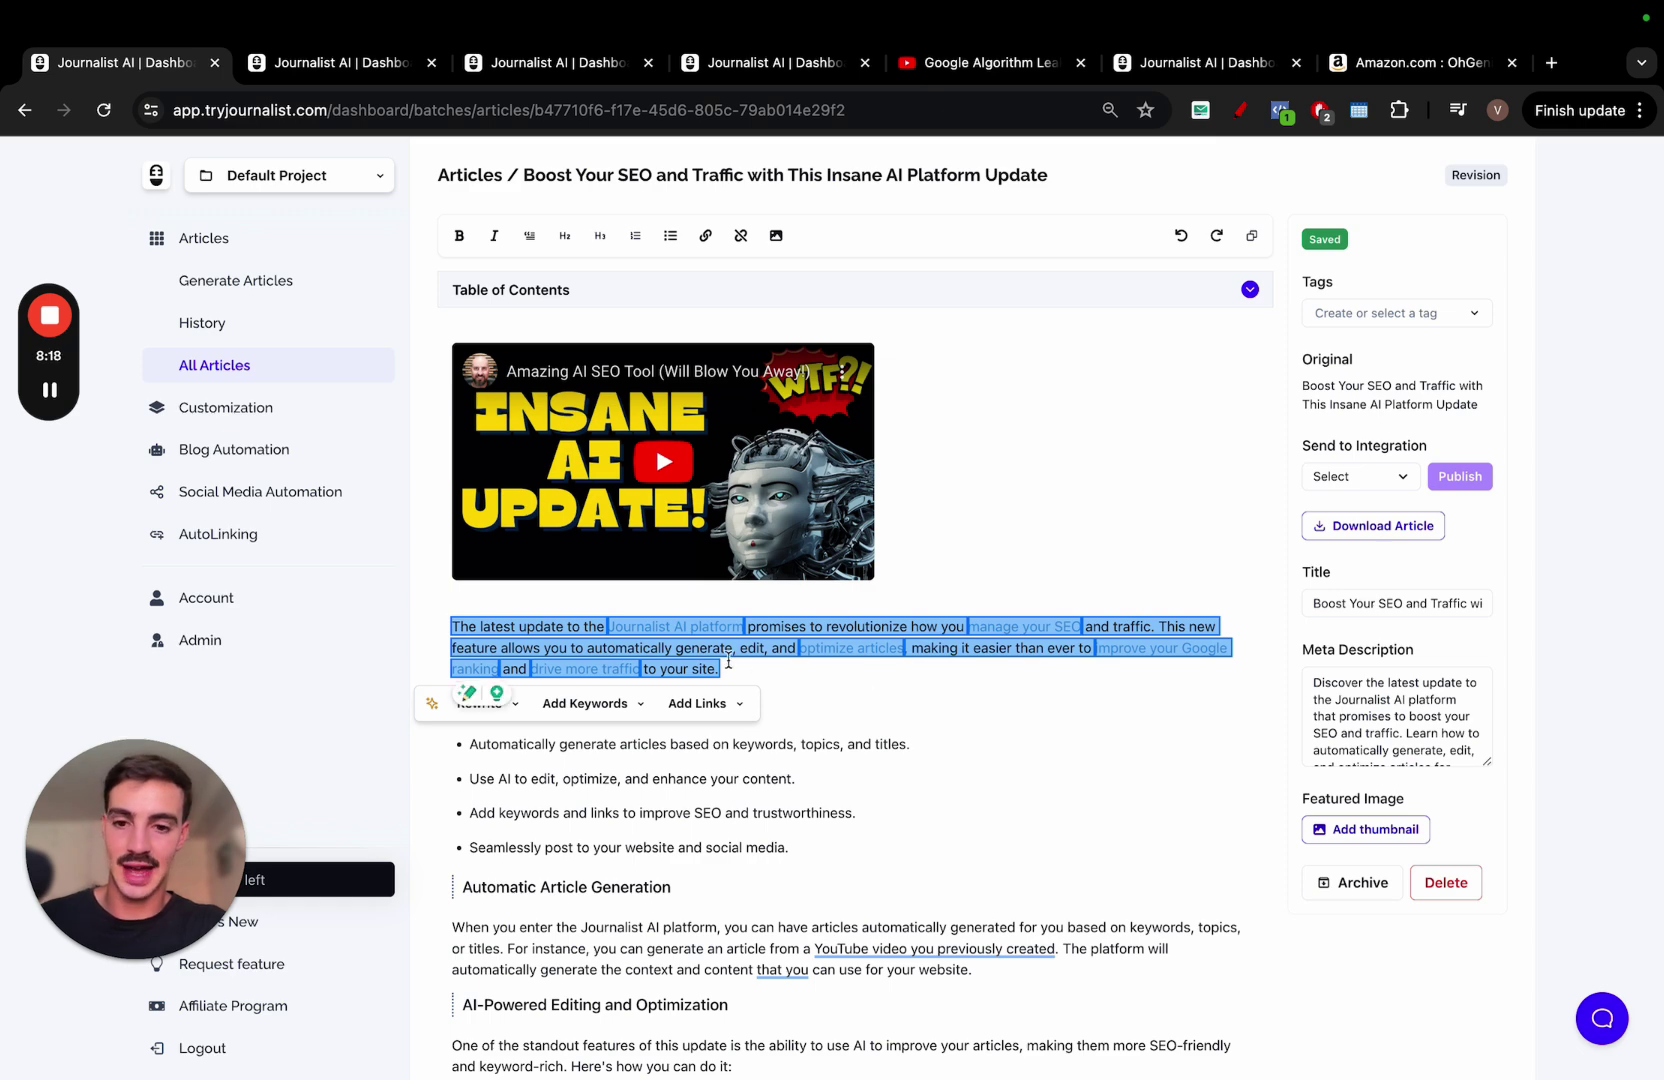
left_click(800, 749)
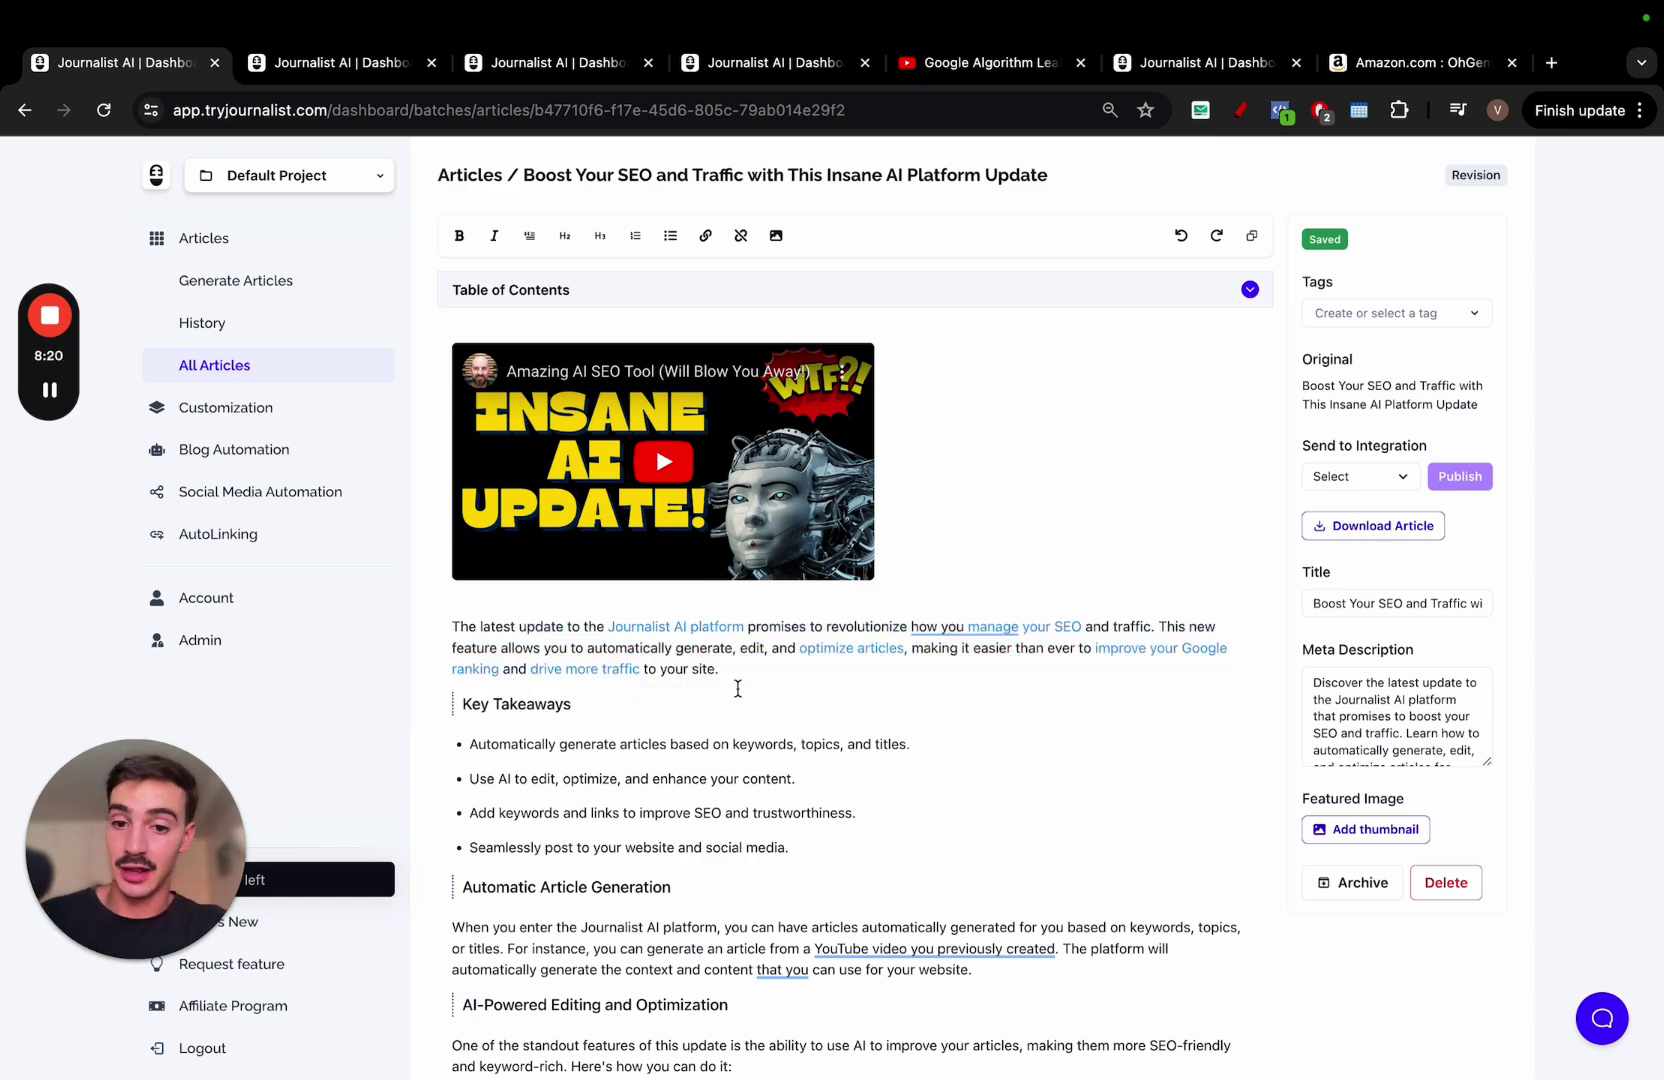
scroll(737, 688, "down", 2)
scroll(737, 688, "down", 3)
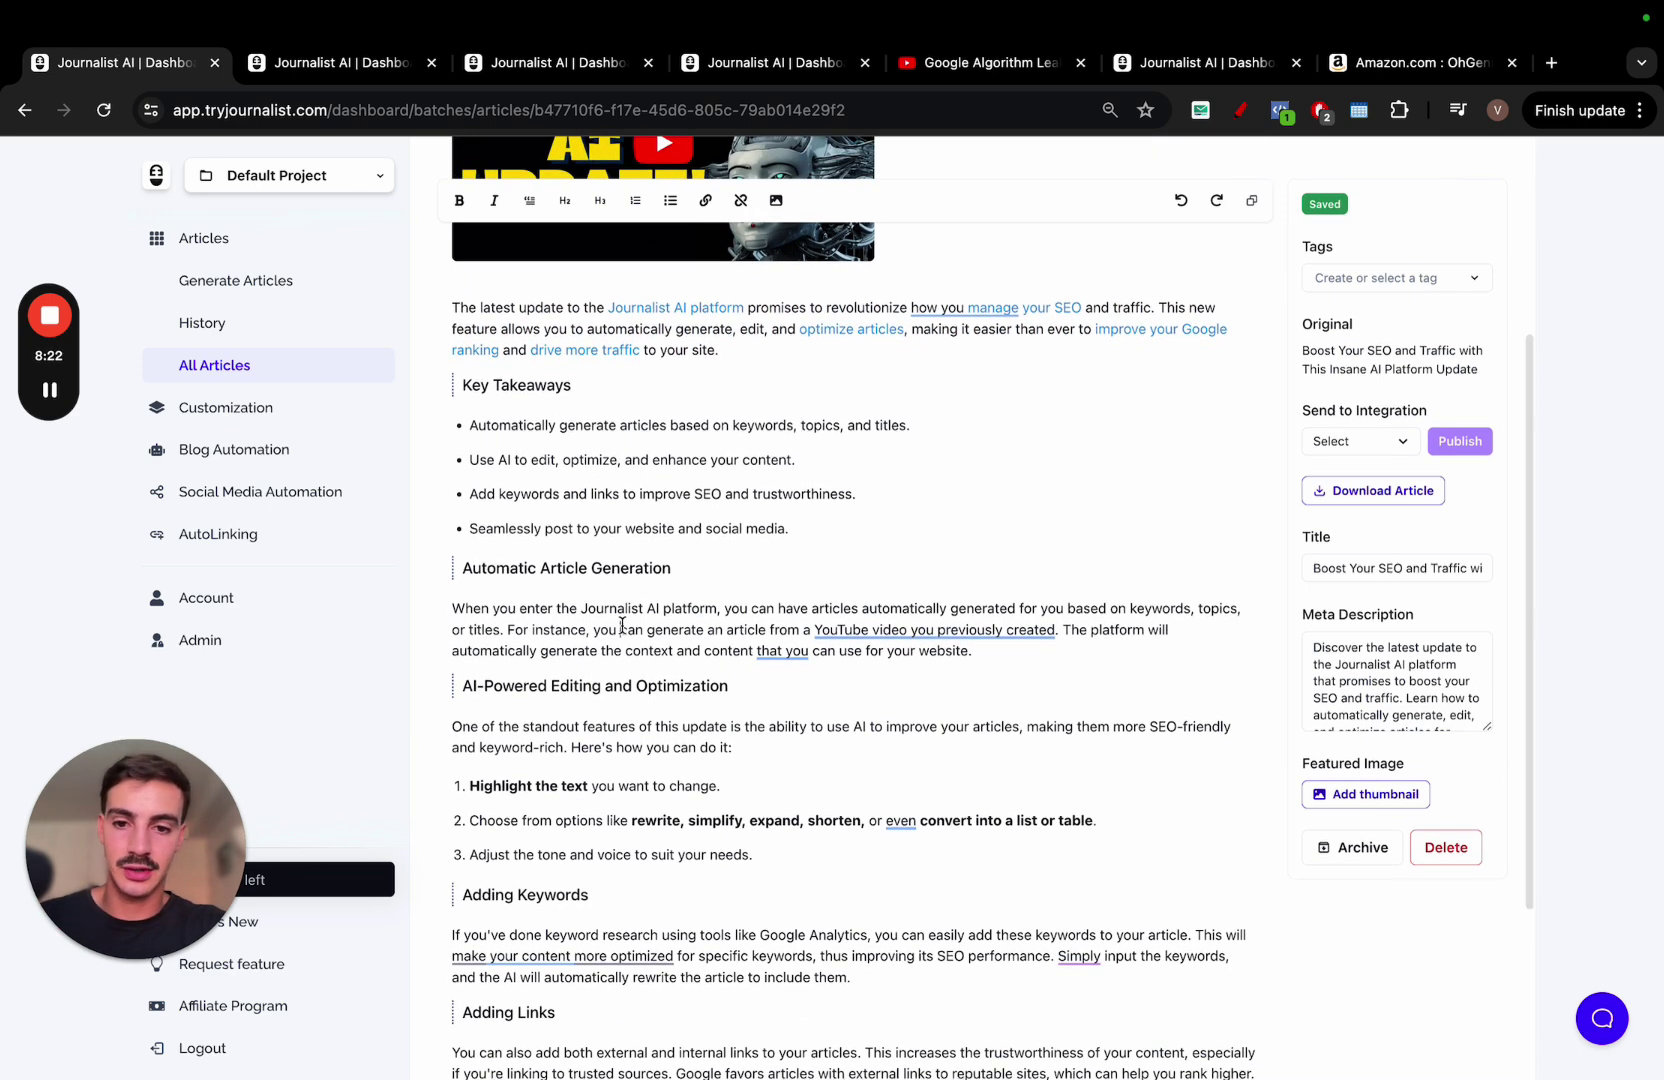
triple_click(623, 626)
left_click(604, 686)
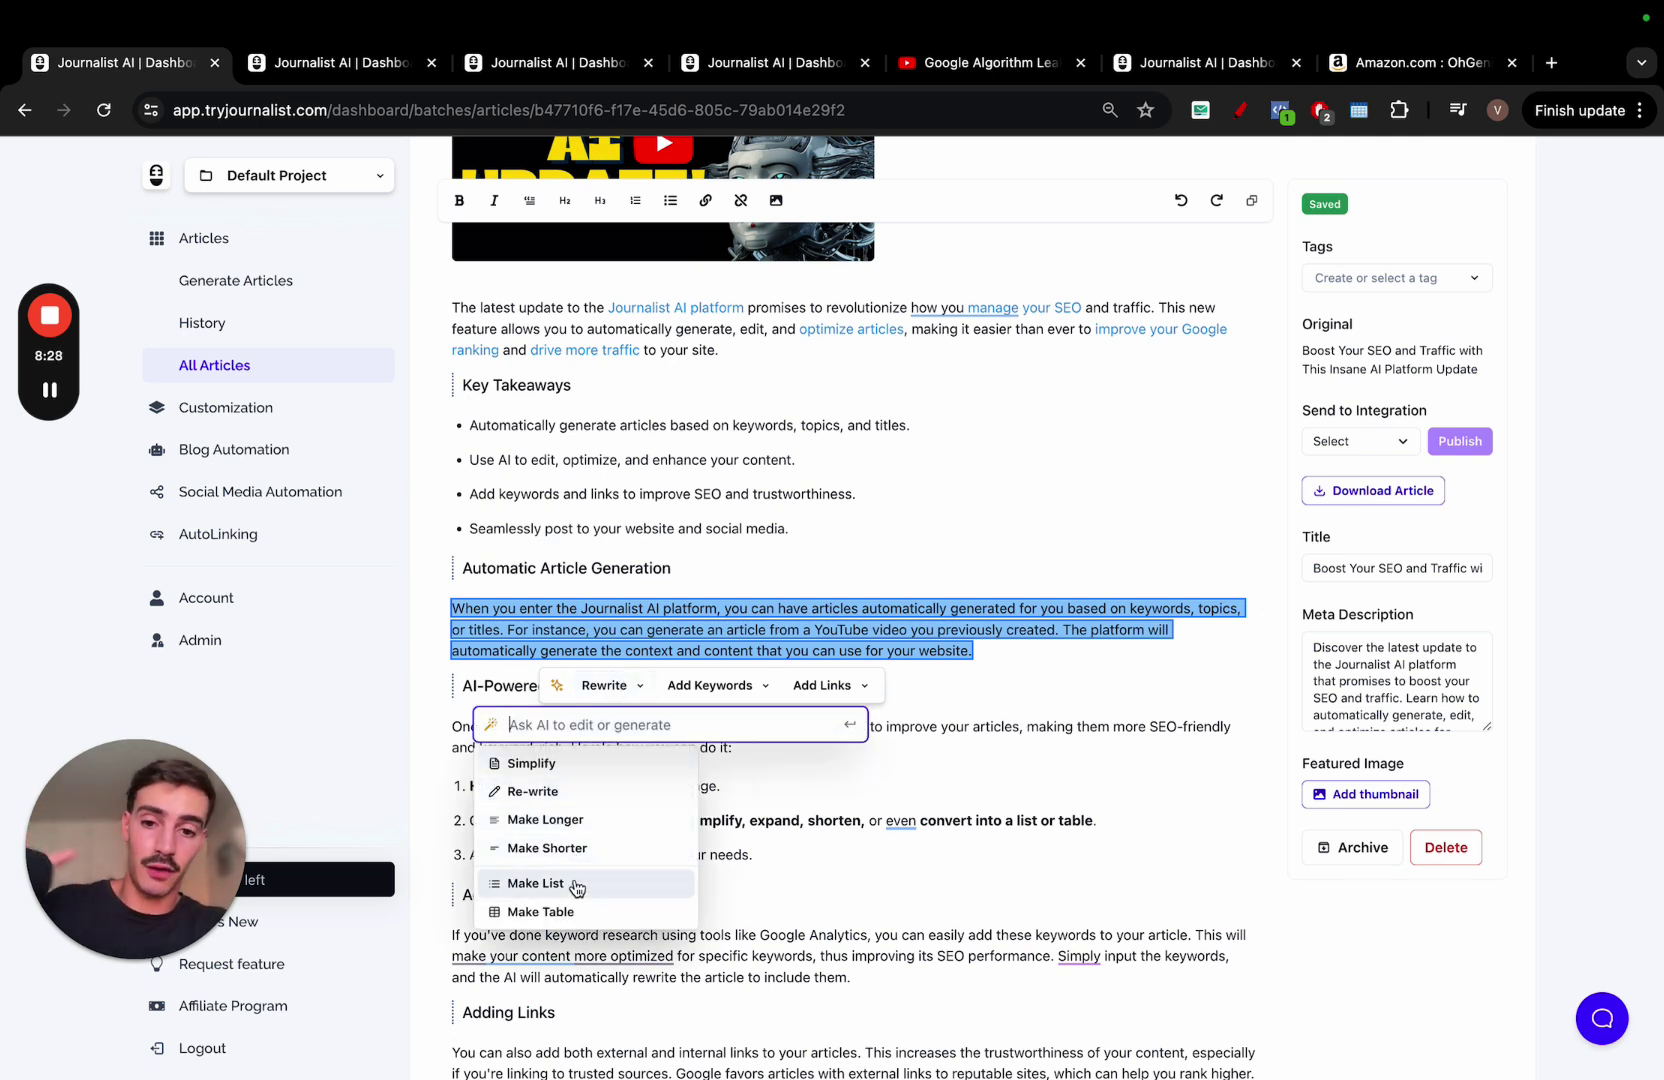
left_click(722, 696)
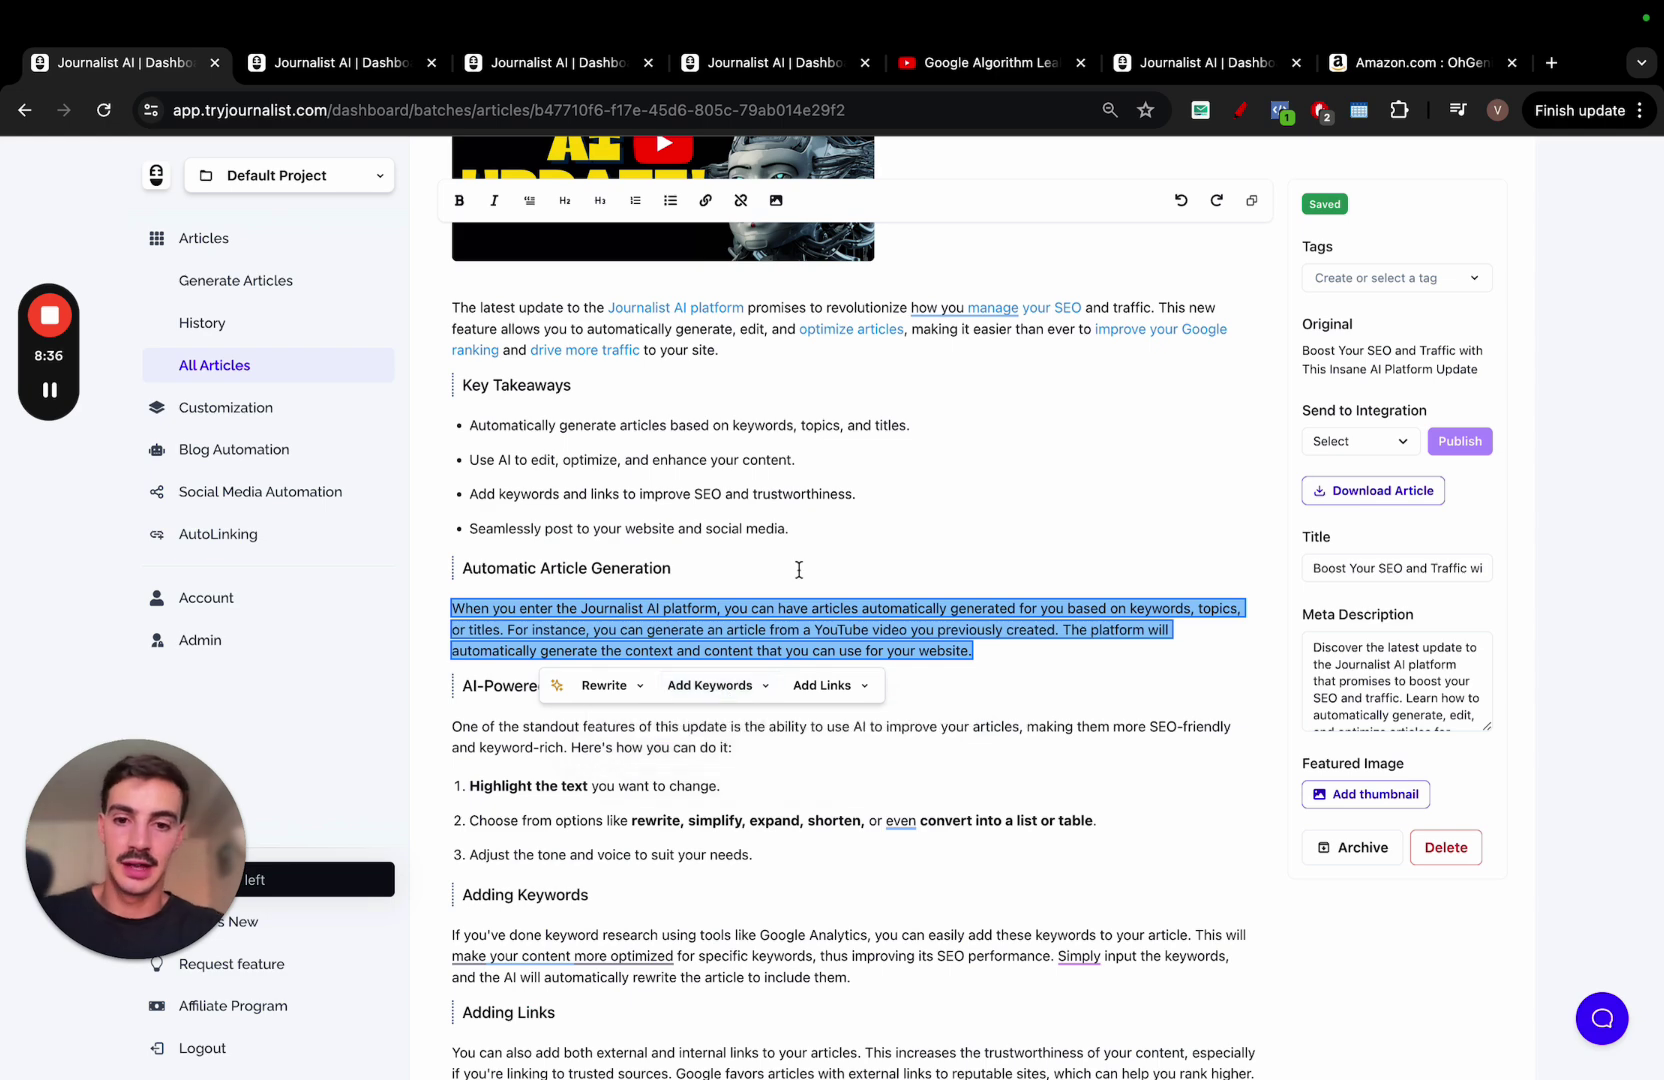
left_click_drag(850, 921, 465, 307)
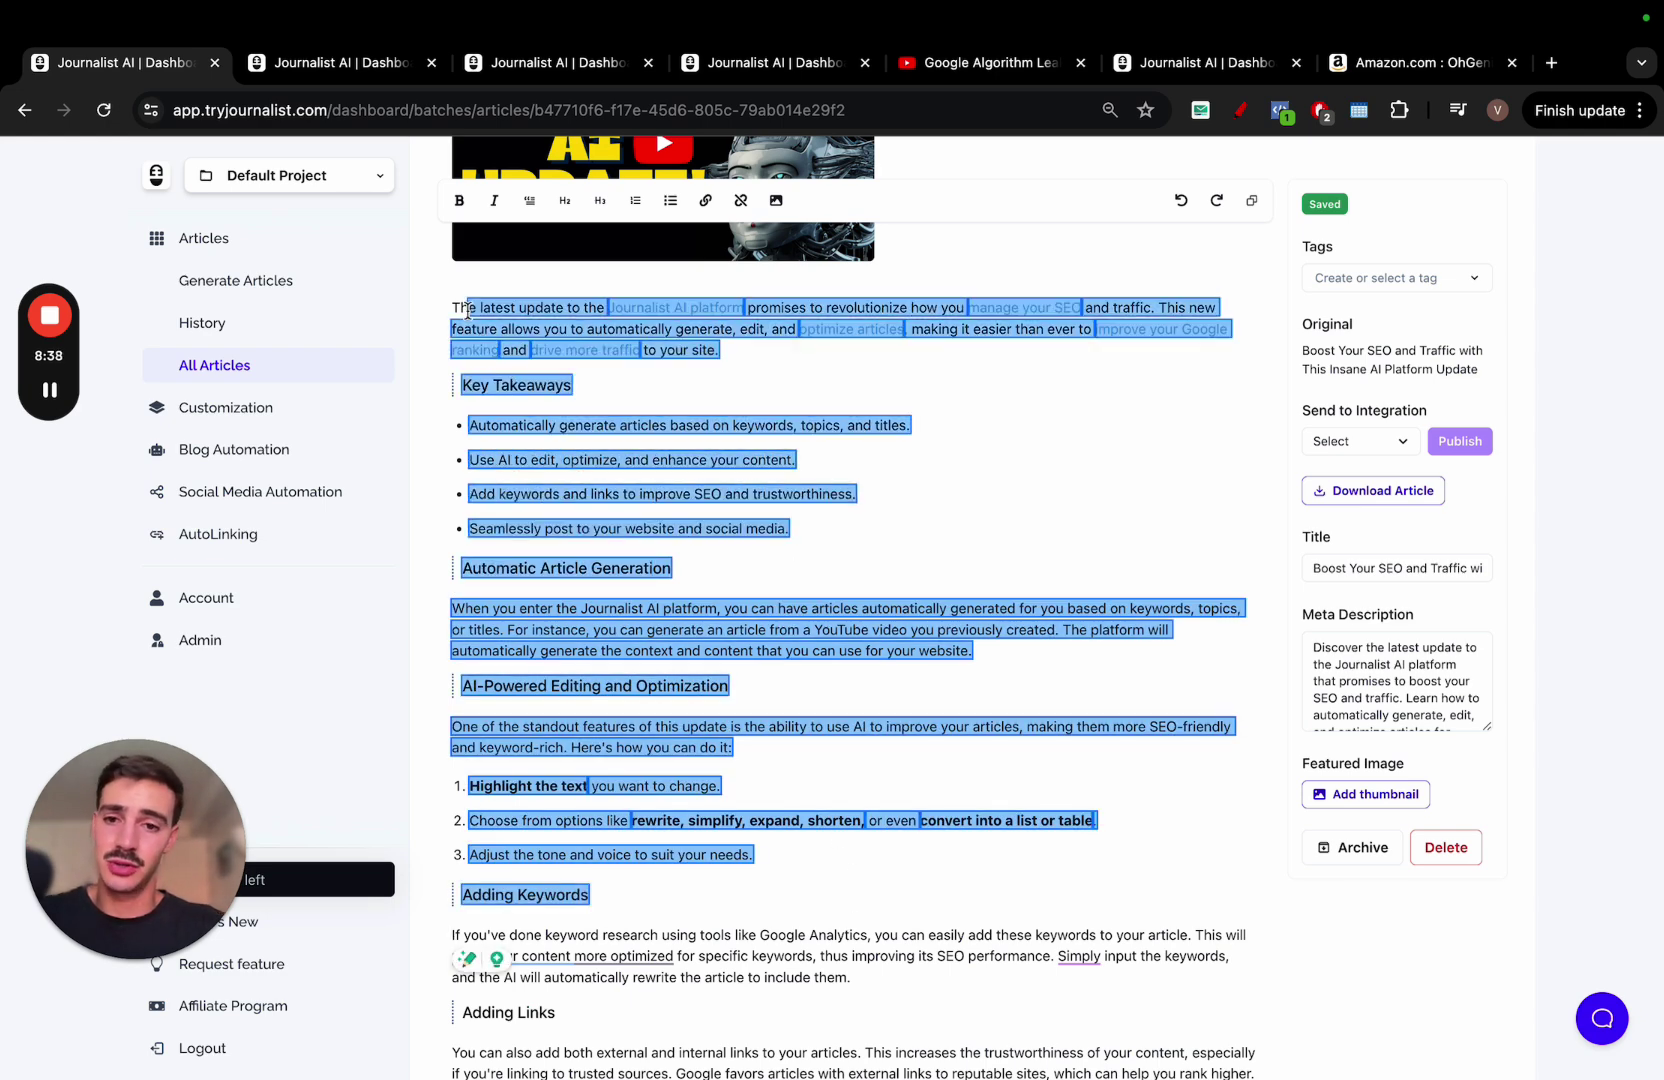
left_click(584, 985)
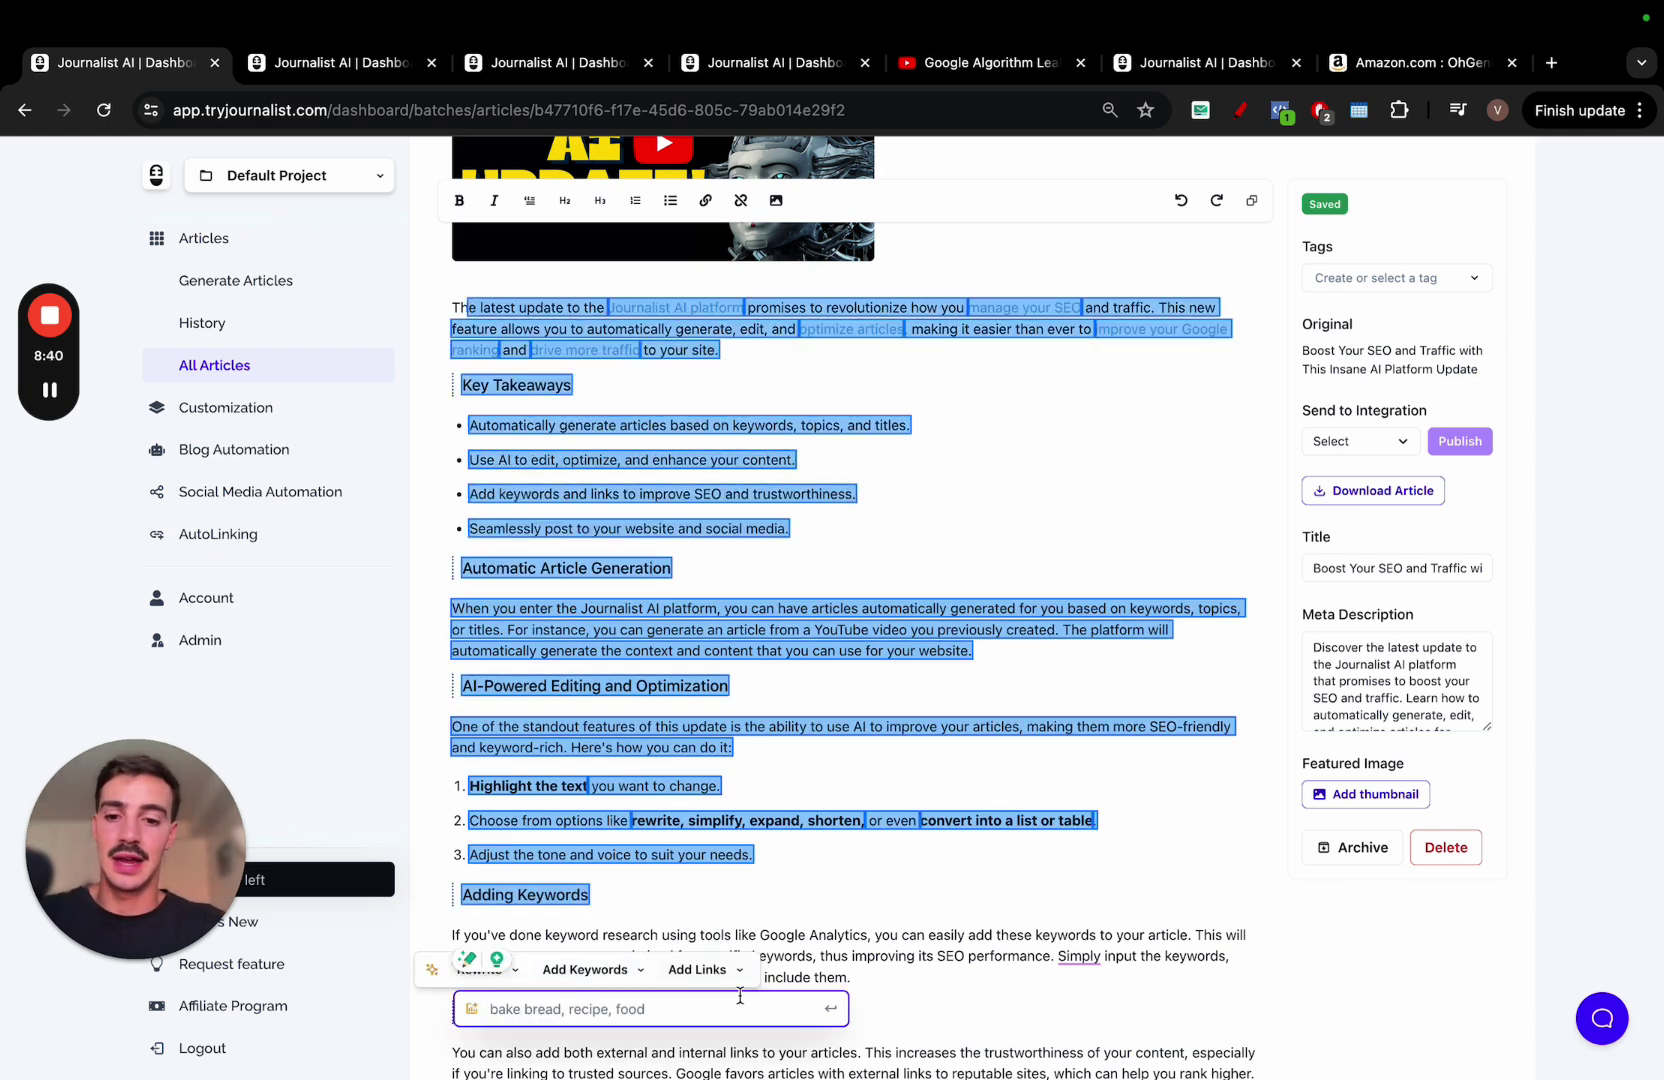
left_click(697, 969)
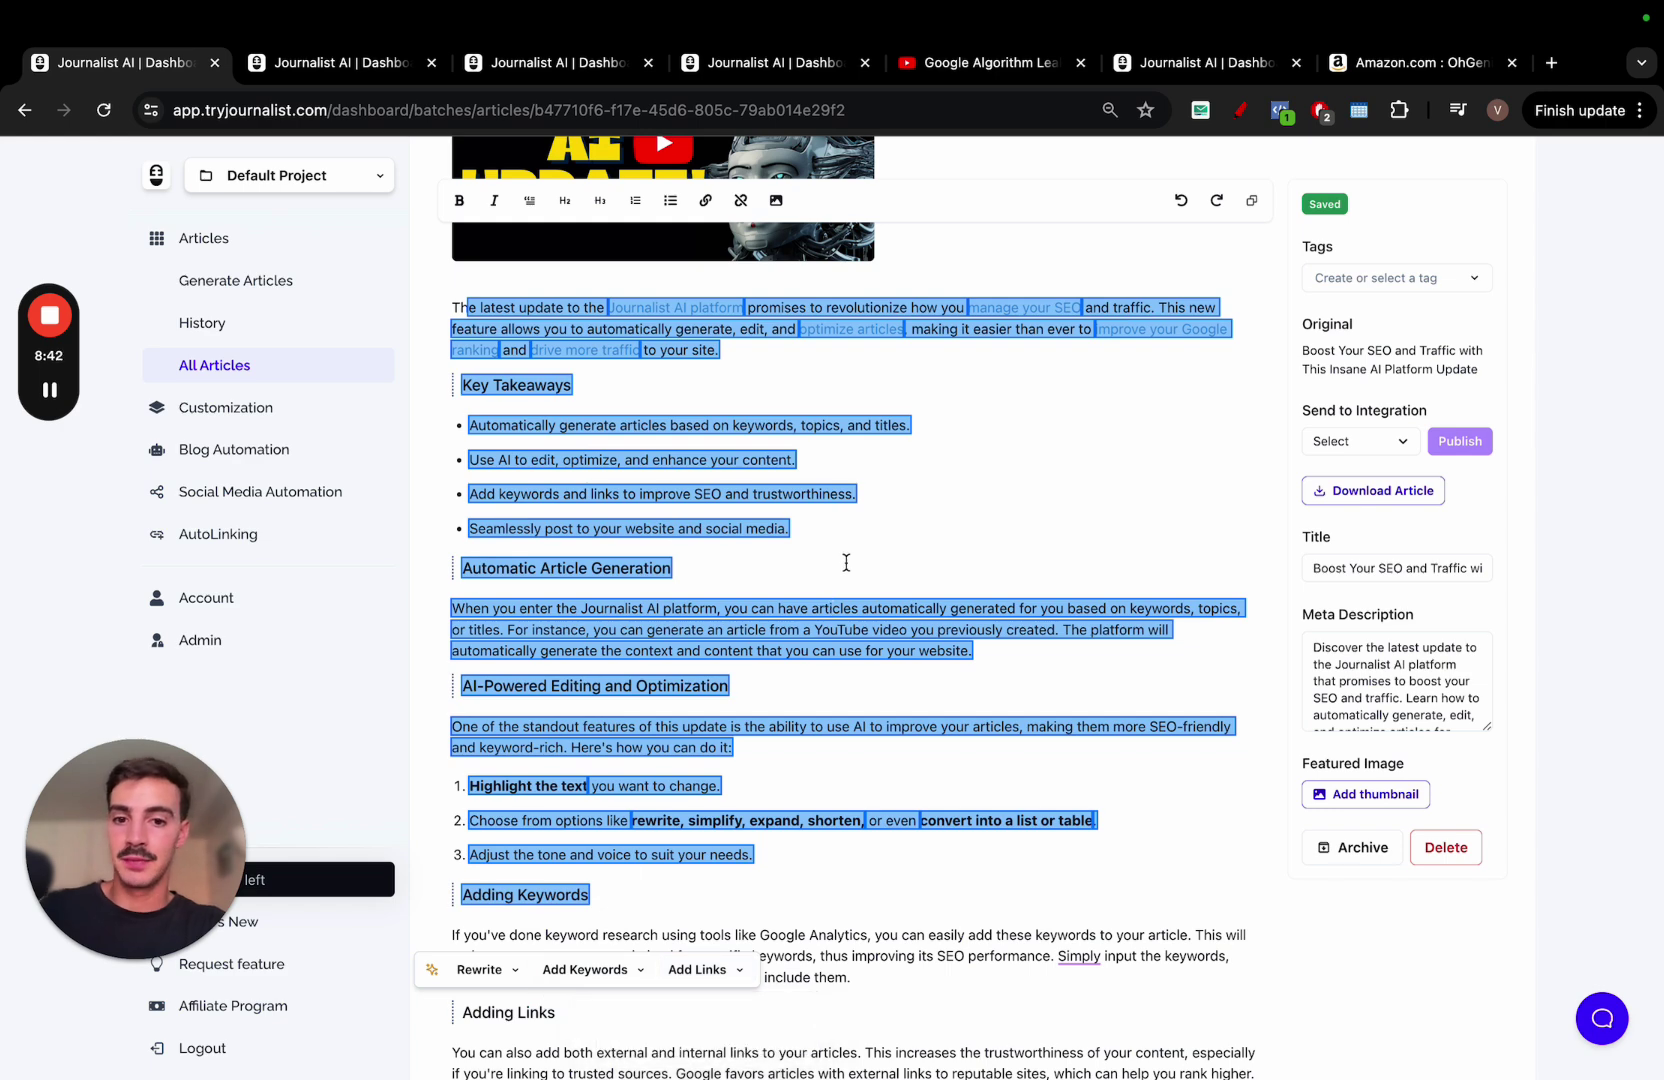
left_click(853, 550)
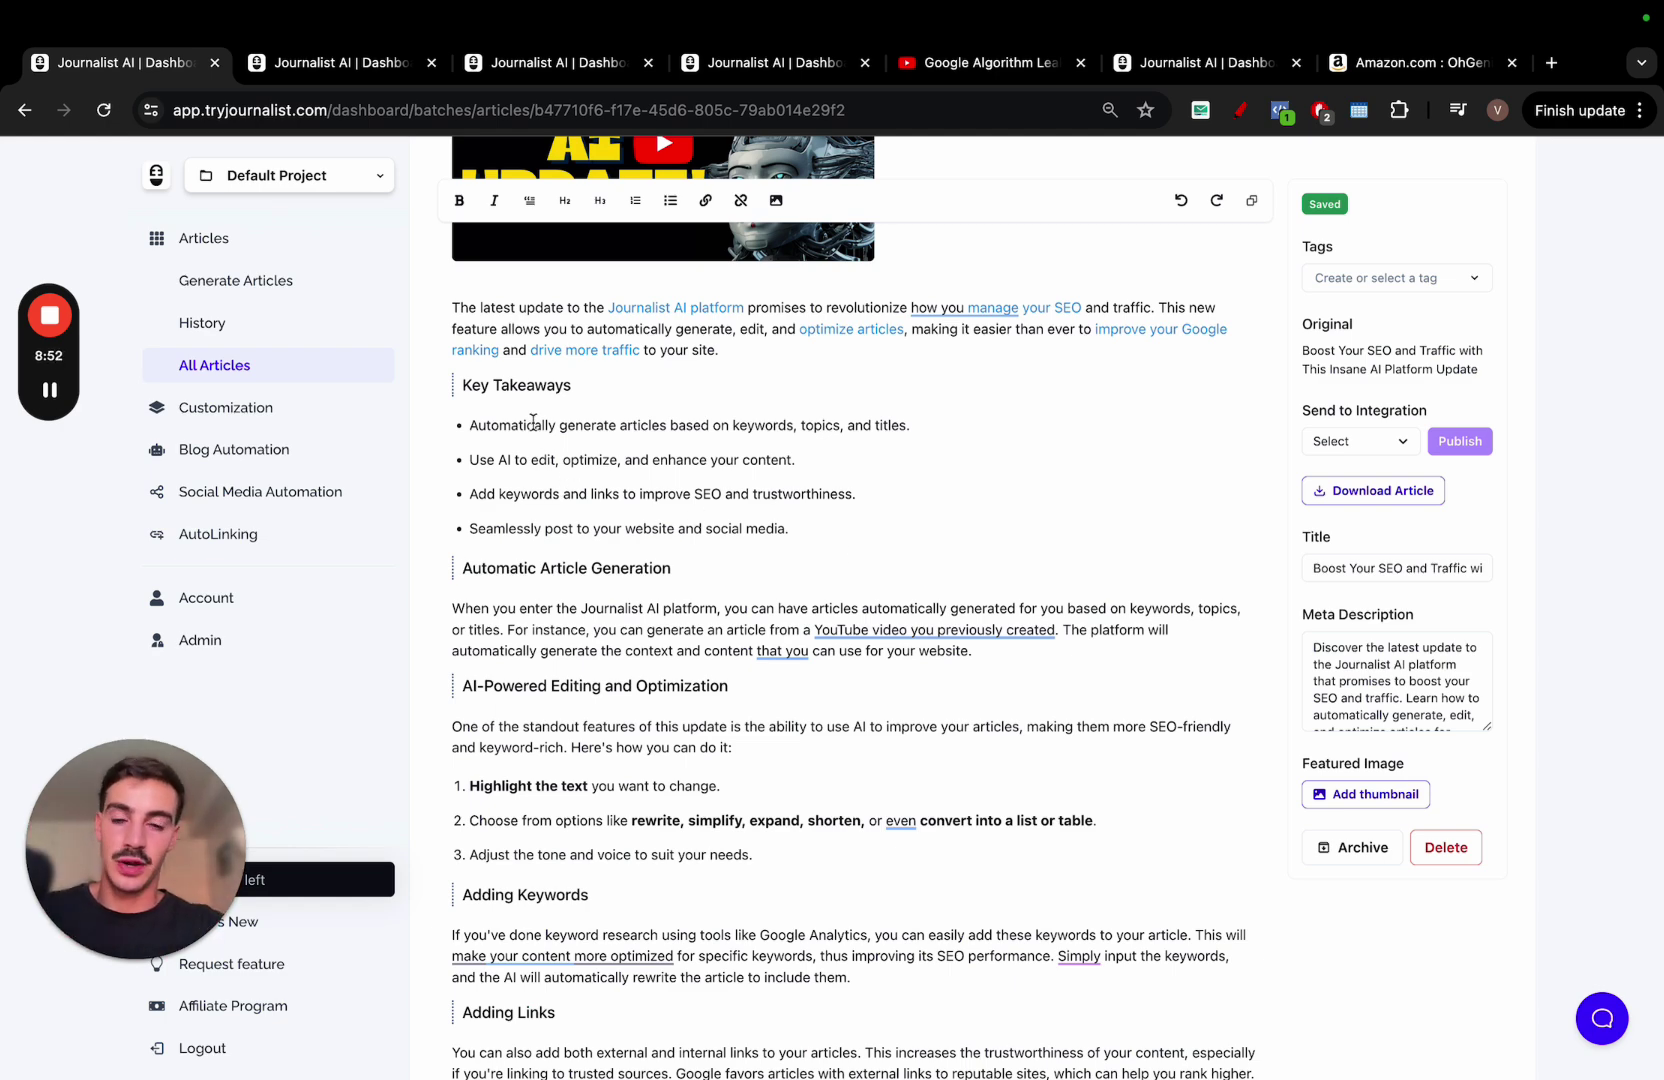
scroll(532, 420, "up", 3)
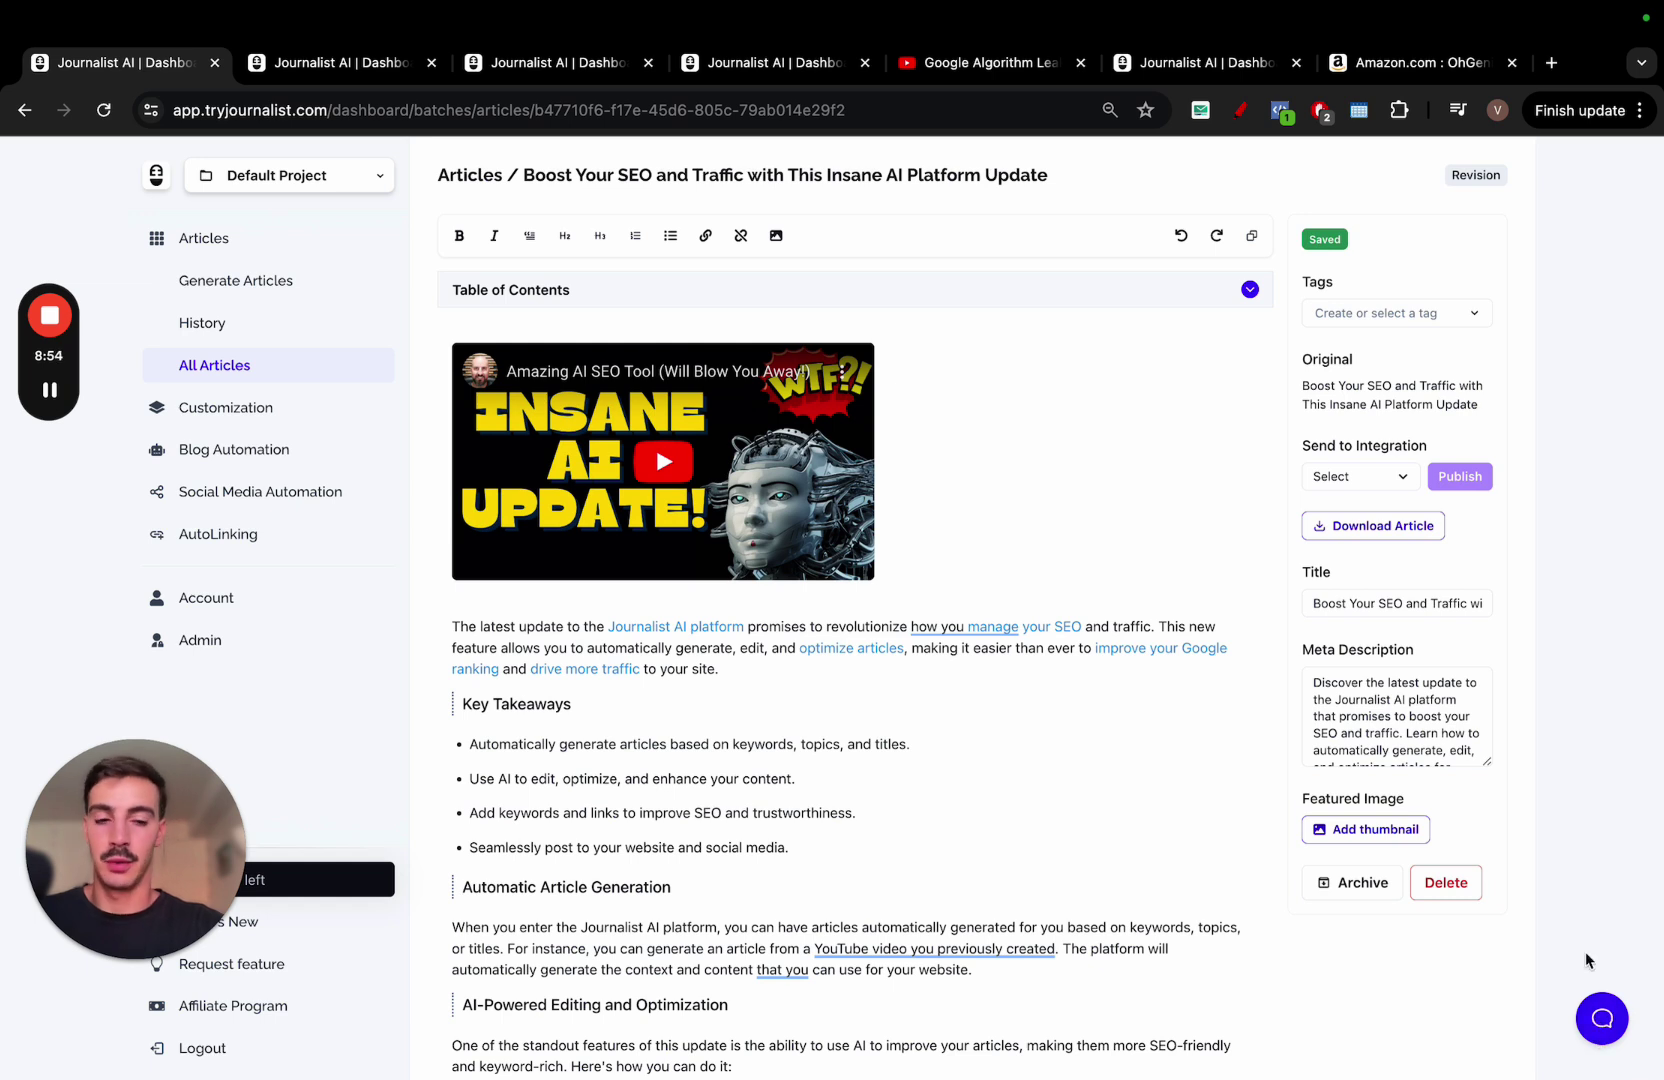